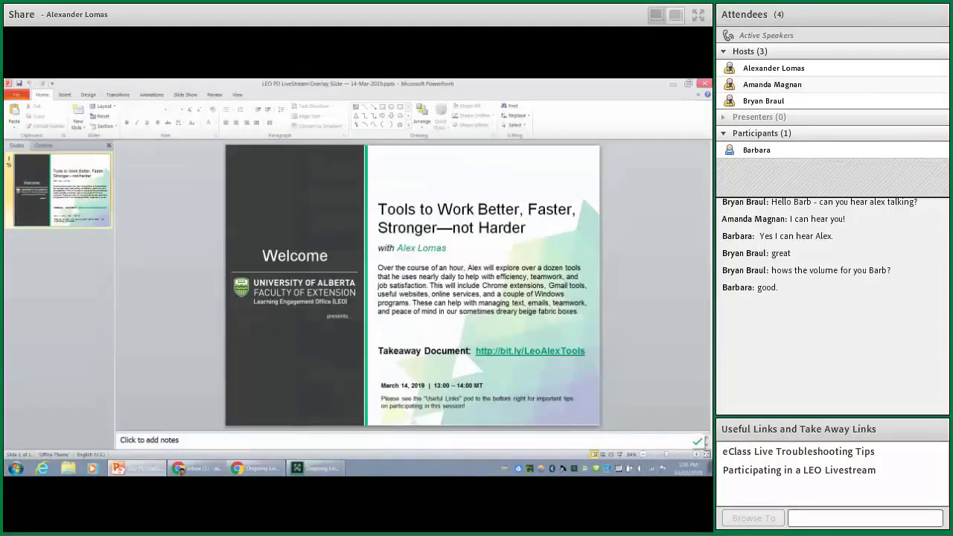
- Close PowerPoint, bring Gmail back and open the 'EXLFP 1235 Wi4 Wi19 Course Question' email
left_click(704, 83)
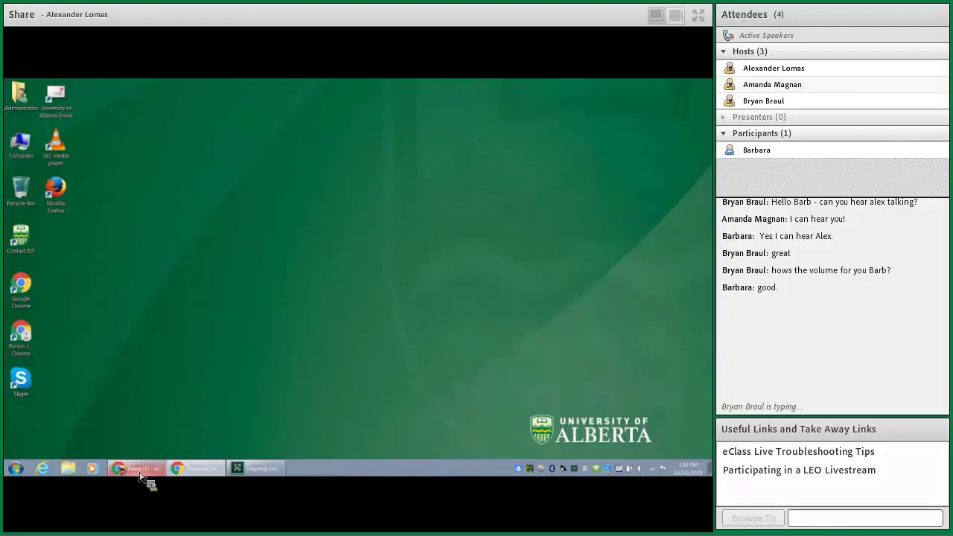
left_click(140, 472)
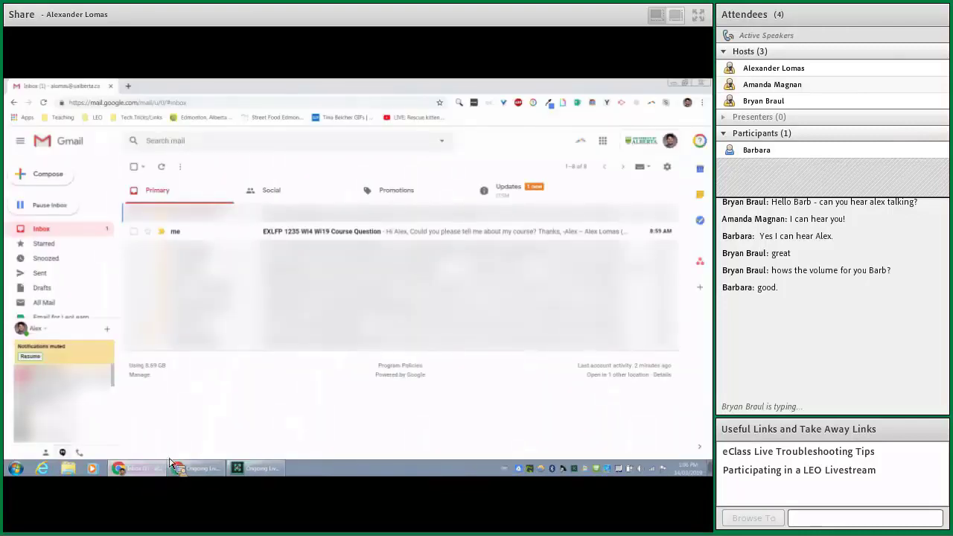
left_click(225, 232)
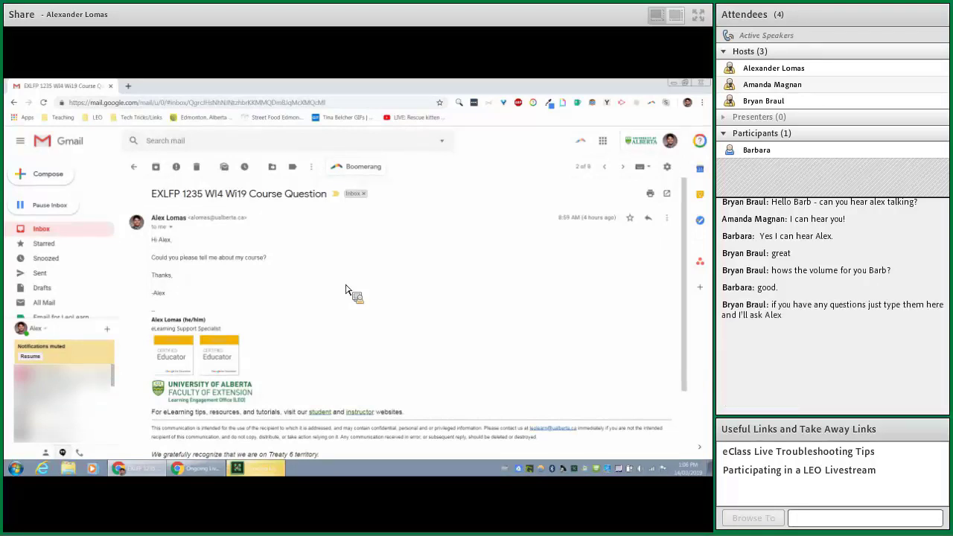
scroll(365, 311, "down", 2)
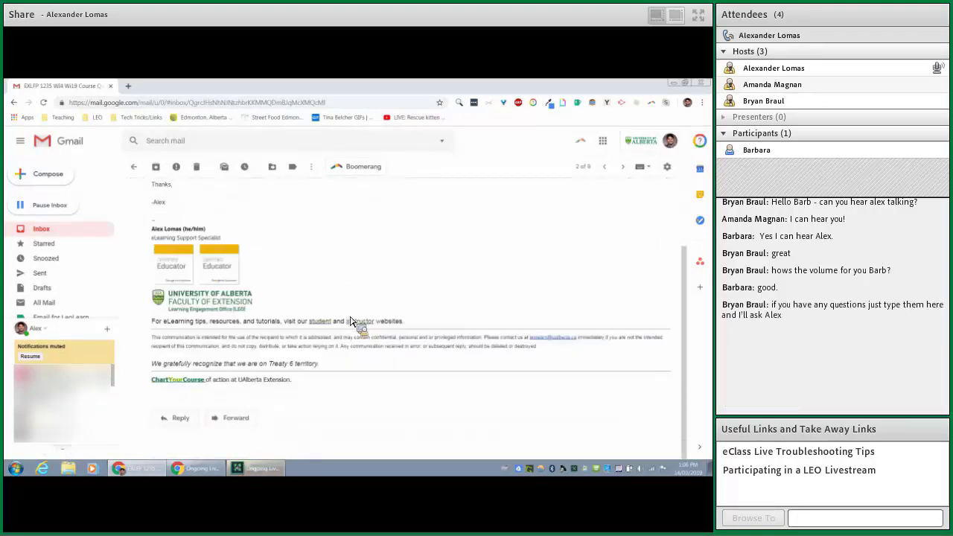
- Start a reply filled with the 'Email for LeoLearn' canned response
left_click(181, 417)
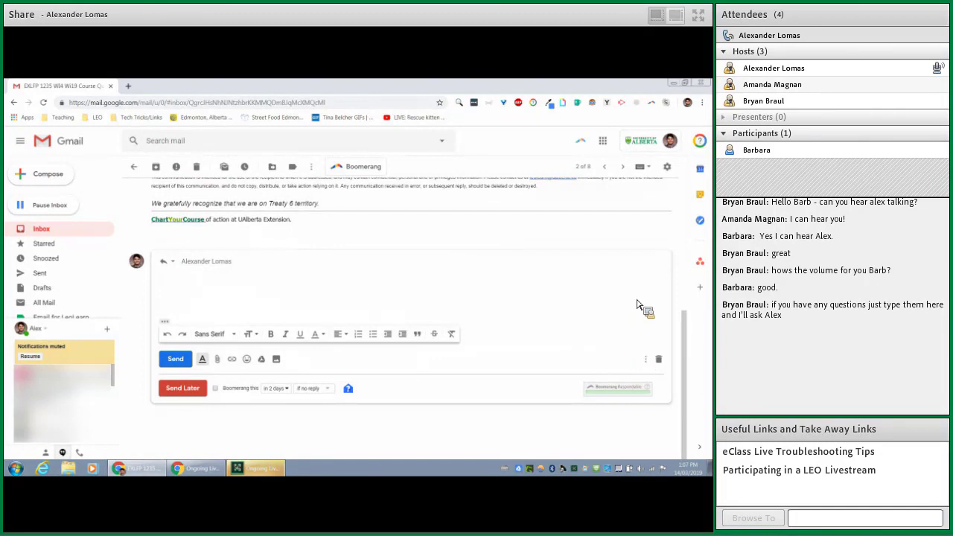
left_click(646, 360)
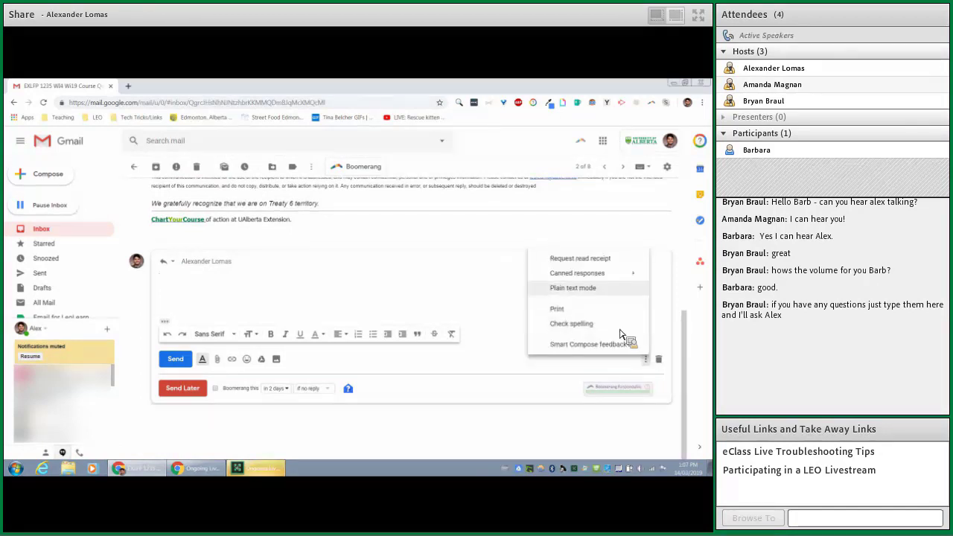
mouse_move(595, 279)
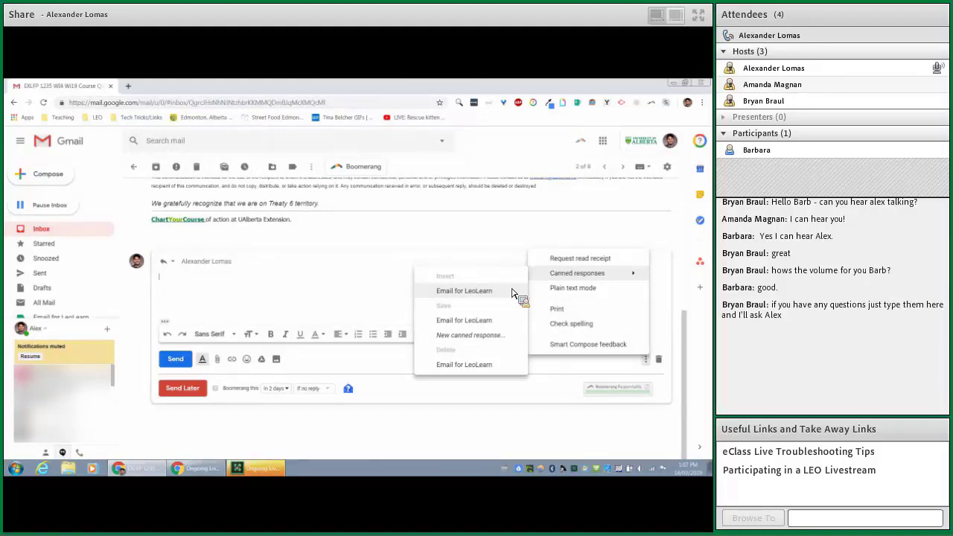
left_click(512, 292)
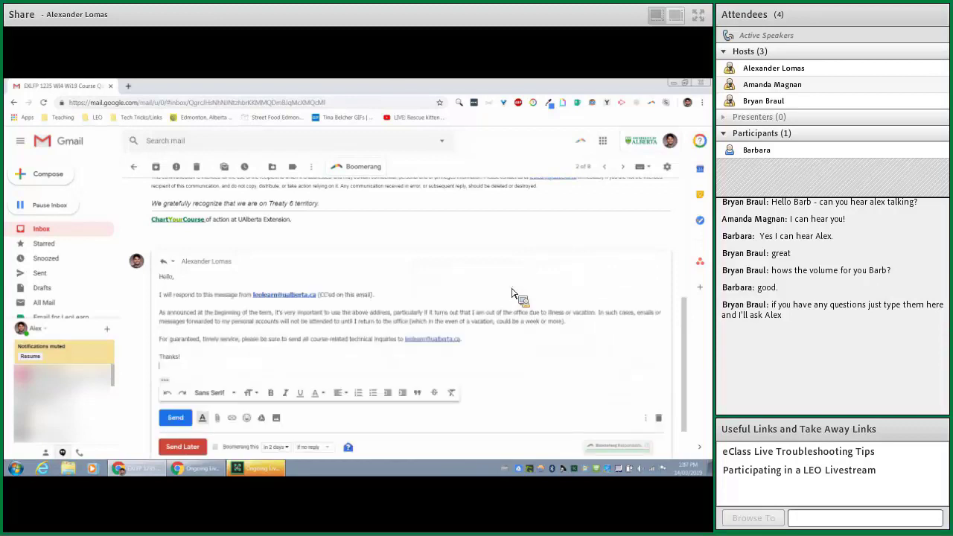
- Cc the LeoLearn support mailbox on the reply and send it
left_click(504, 262)
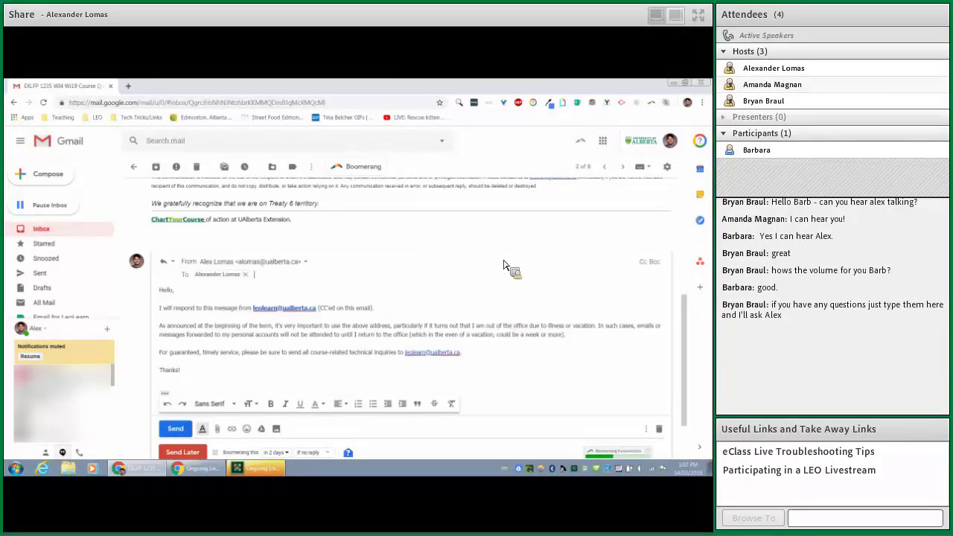
left_click(645, 263)
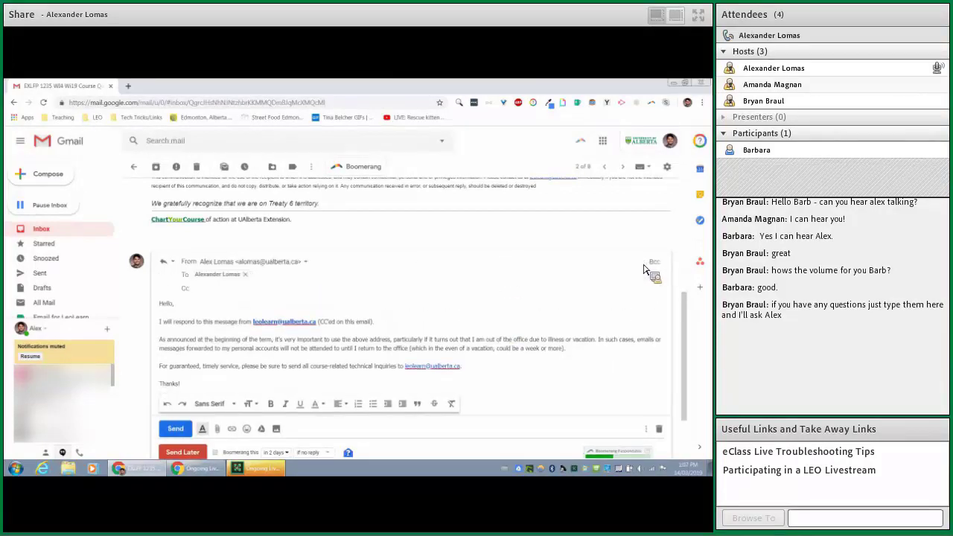
type("leo")
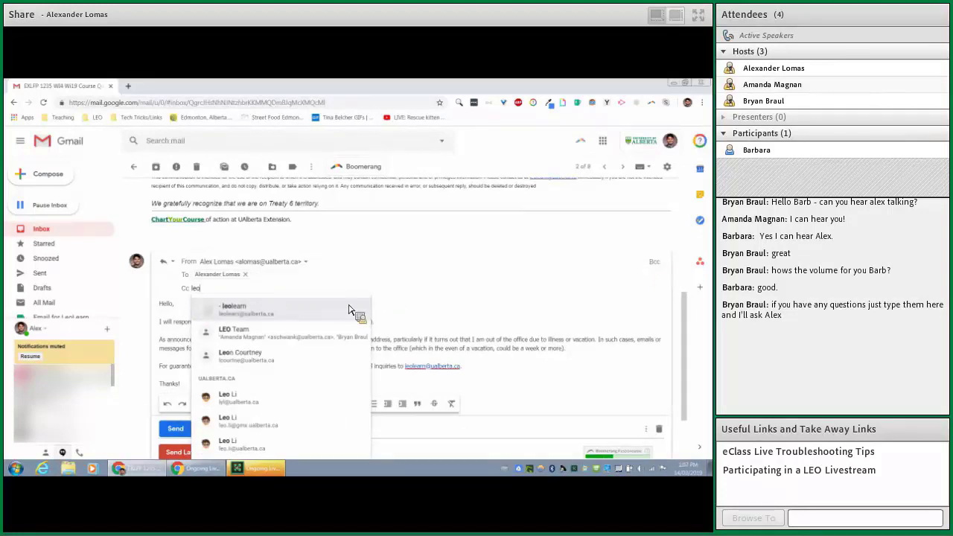
key("Return")
left_click(647, 429)
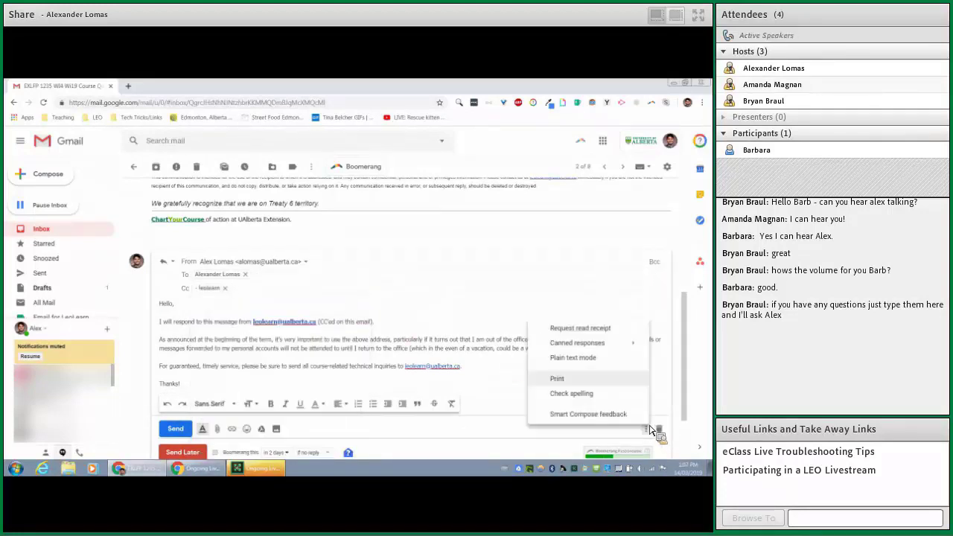
mouse_move(614, 349)
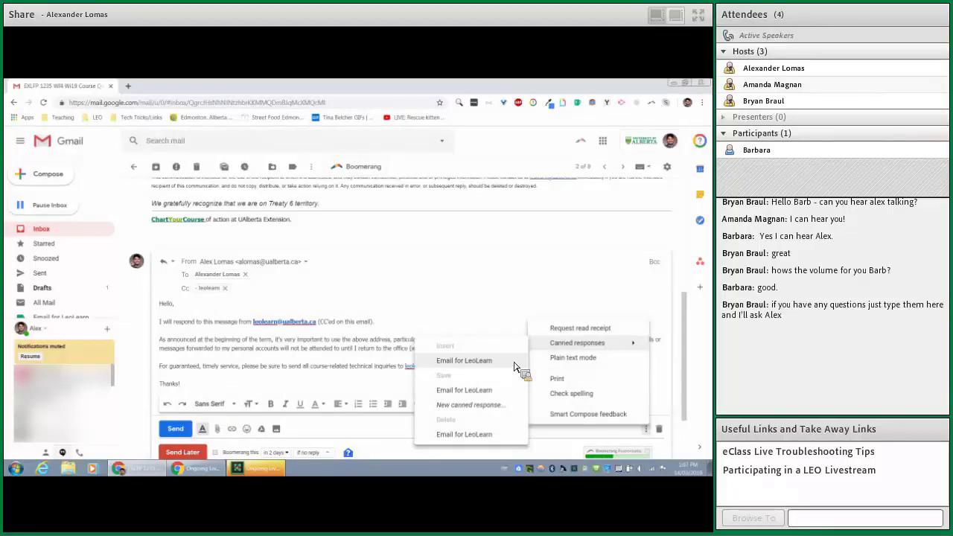
left_click(294, 364)
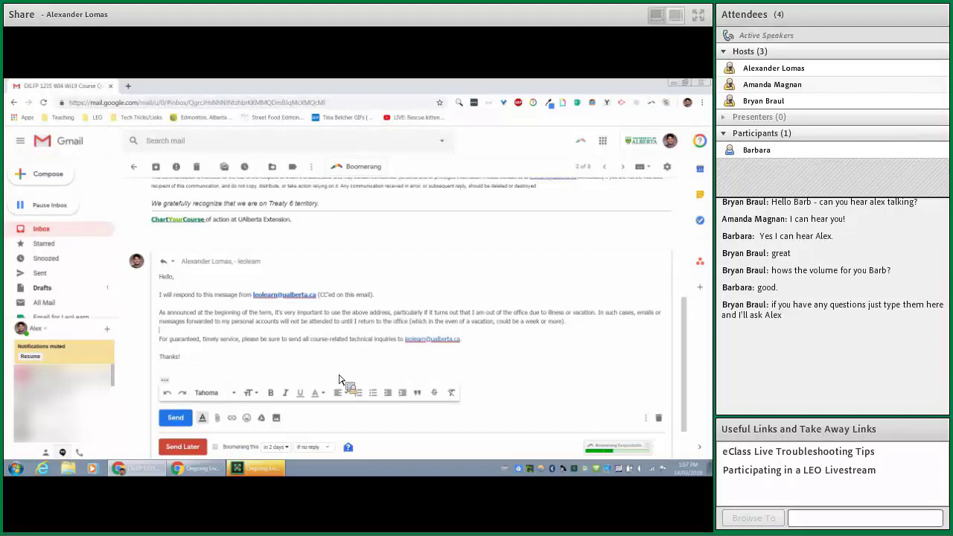
left_click(174, 419)
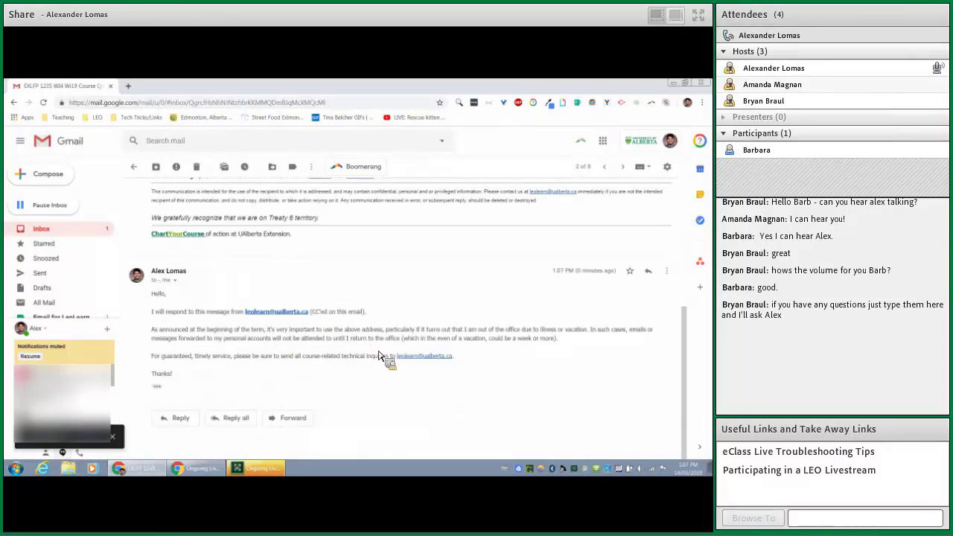
scroll(376, 356, "up", 5)
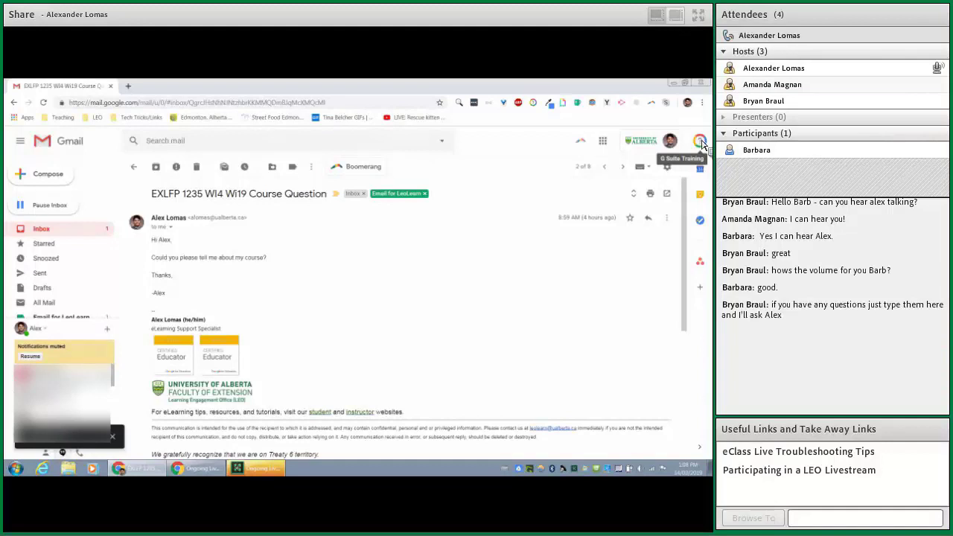
- Open G Suite Training and play the 'Gmail Essential Overview' lesson
left_click(701, 142)
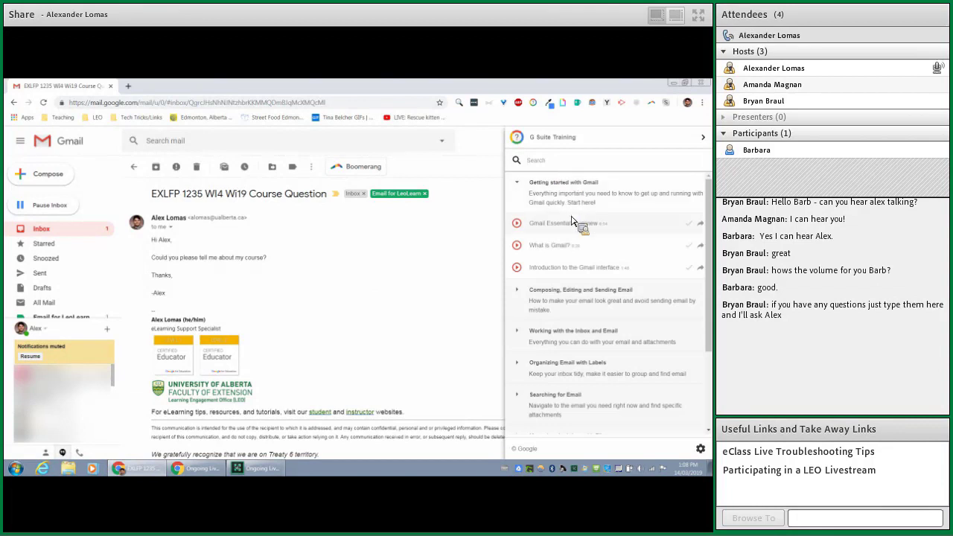
scroll(588, 283, "down", 1)
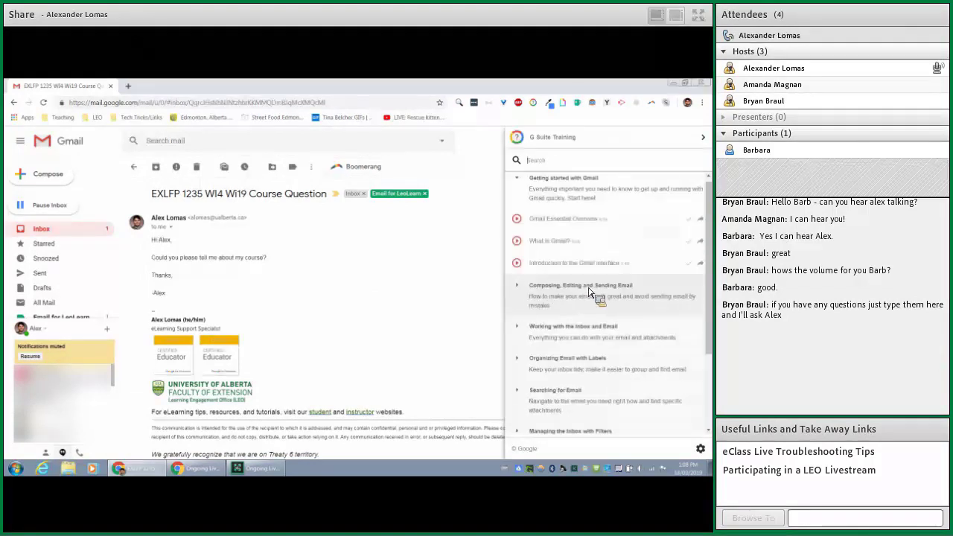
scroll(633, 308, "up", 1)
left_click(577, 227)
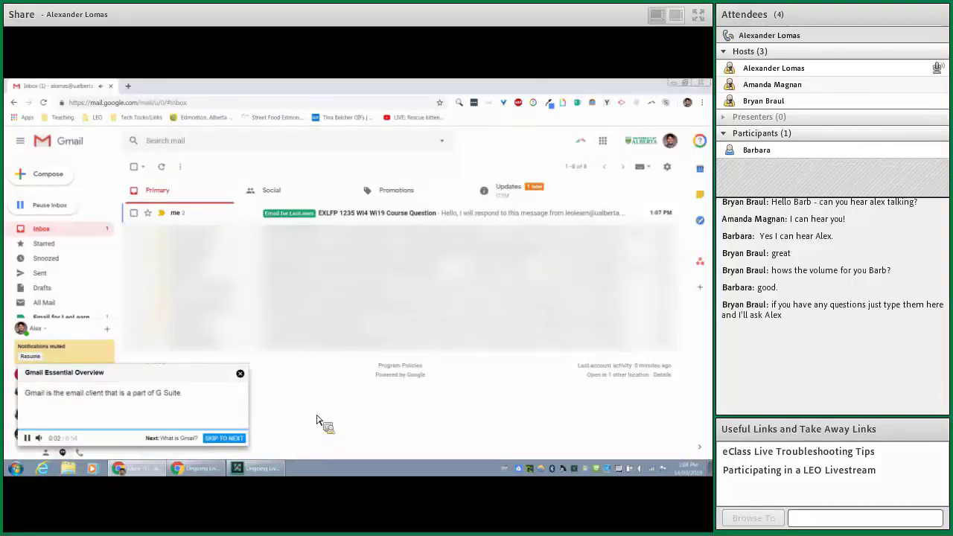
- Skip to the next lesson, close the player, and search G Suite Training for 'labels'
left_click(238, 439)
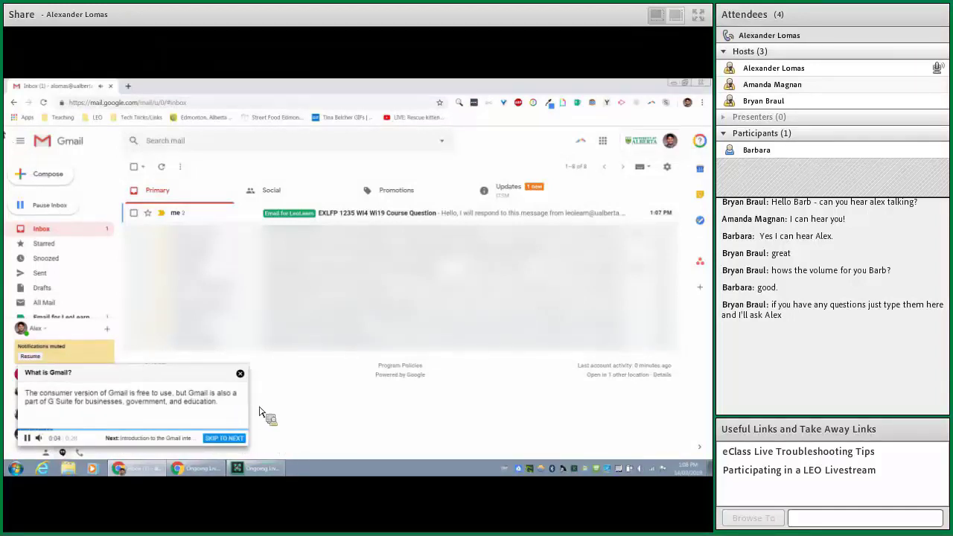
left_click(240, 374)
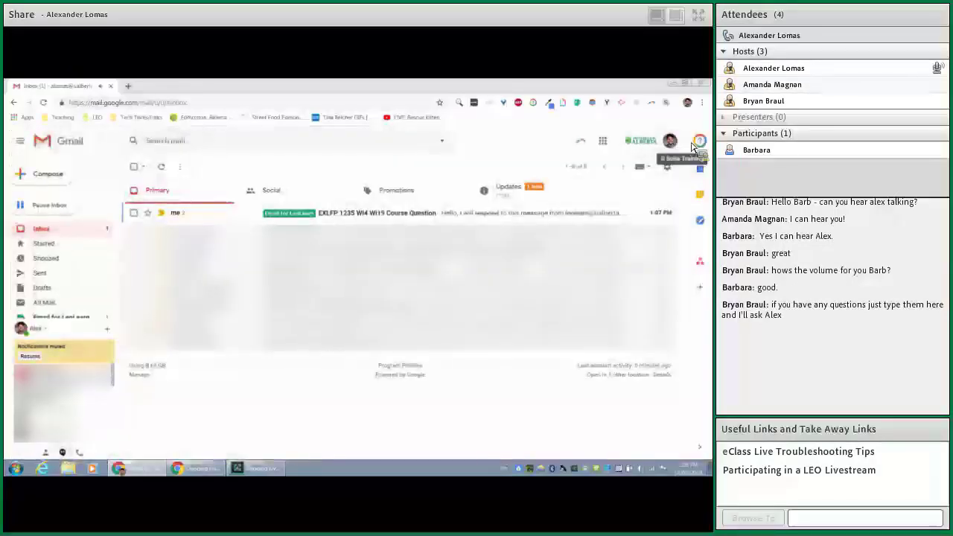
left_click(700, 142)
type("labels")
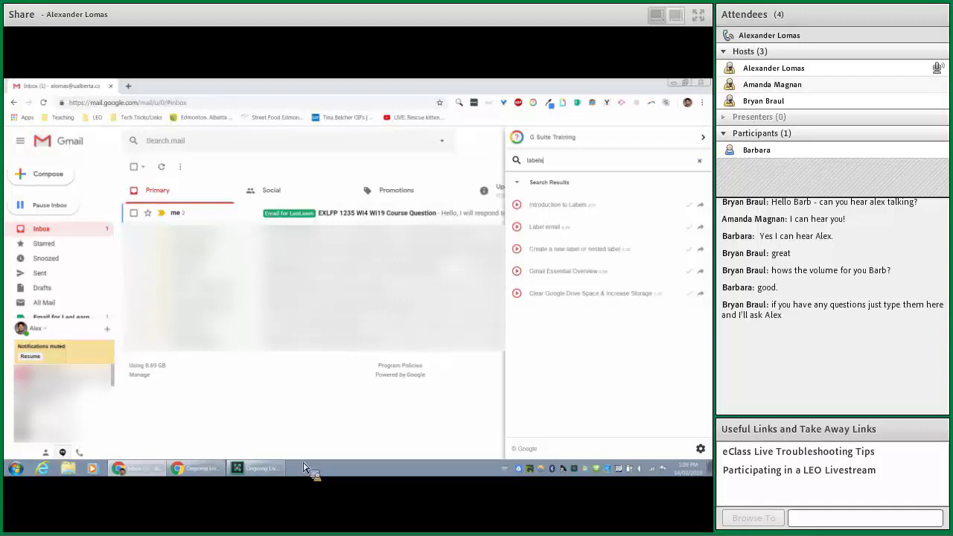
- Close the G Suite Training side panel to reveal the full inbox
left_click(309, 396)
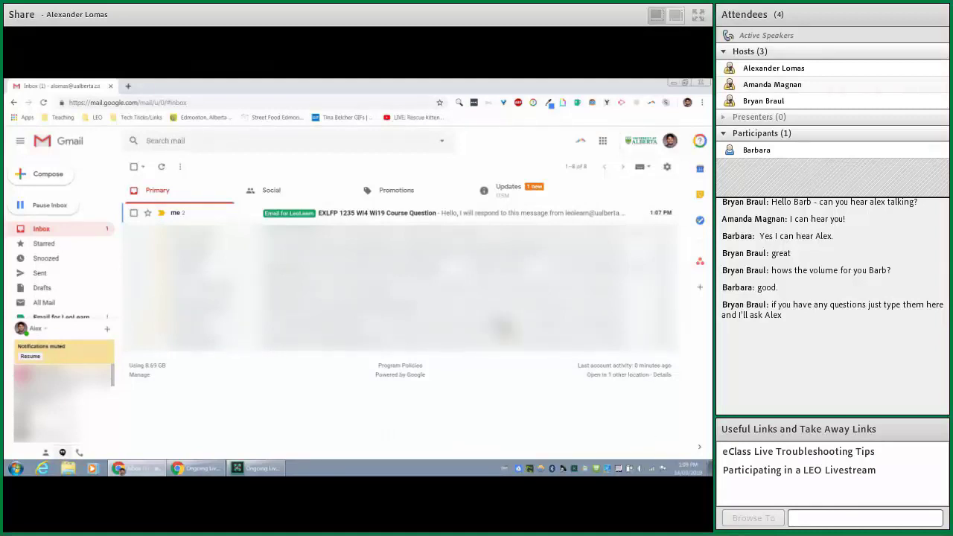
- Visit the Advanced section of Gmail settings, then go back to the Inbox
left_click(668, 167)
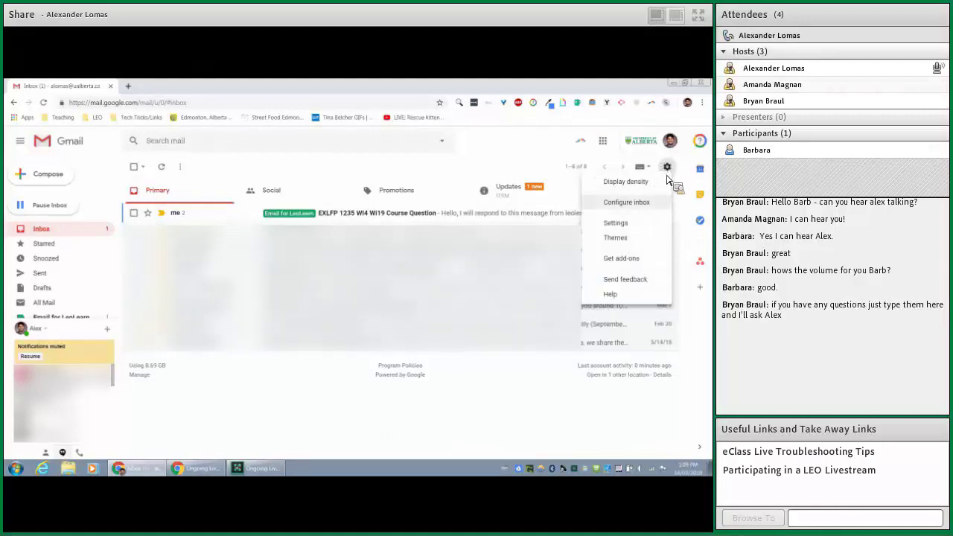
left_click(631, 222)
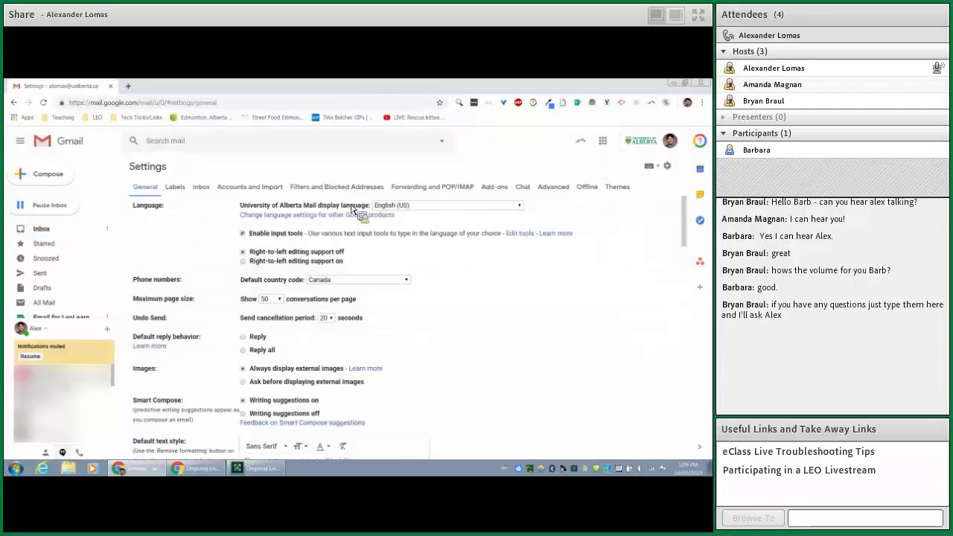
left_click(554, 189)
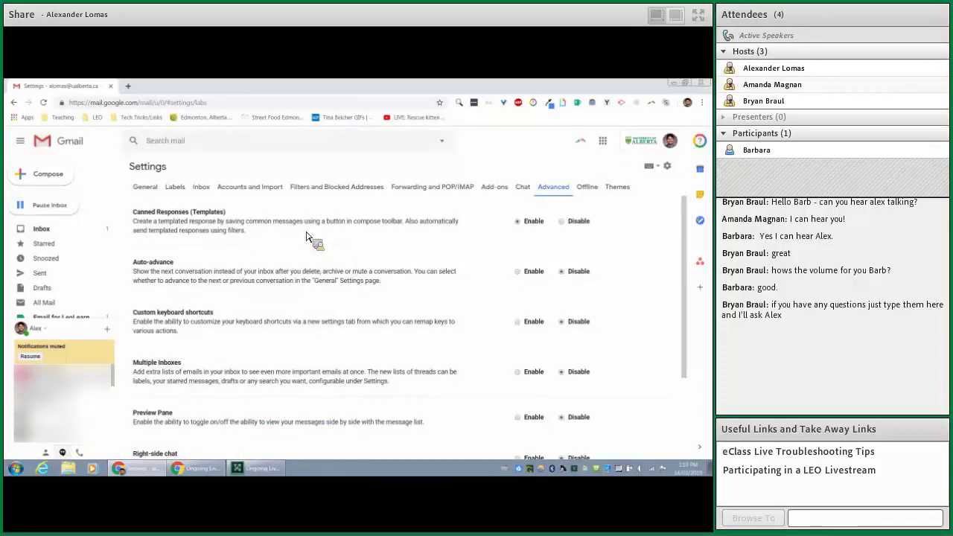
left_click(64, 231)
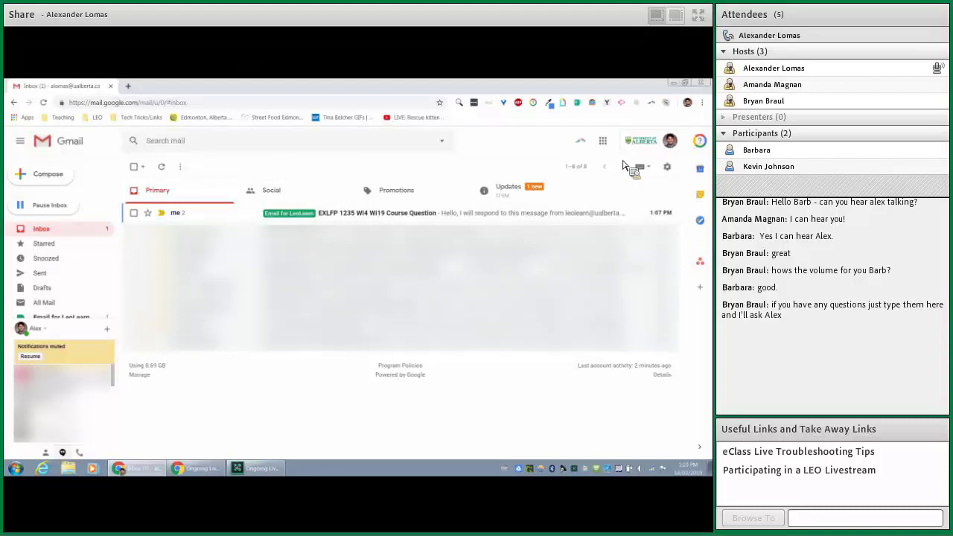
- Open the delegated support mailbox in a new tab and reply to the course question message
left_click(663, 146)
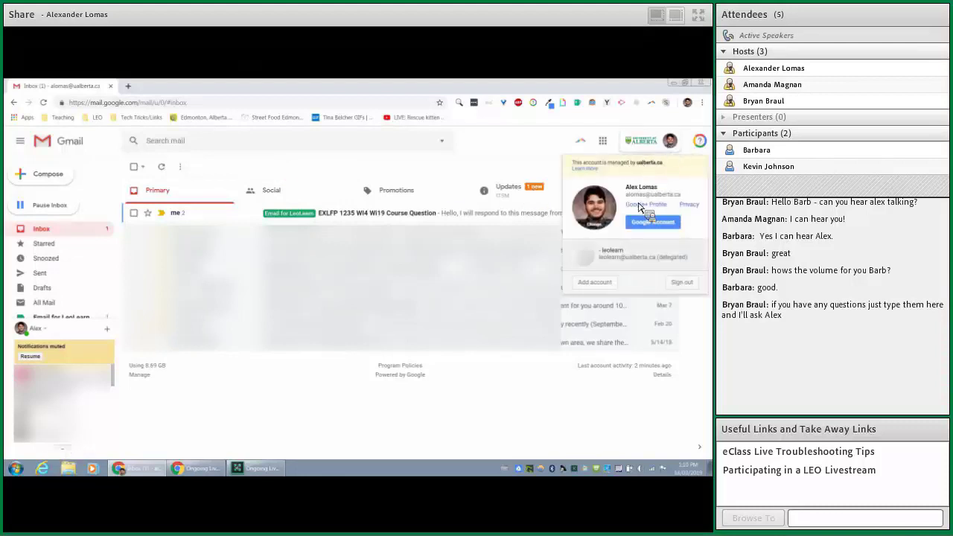
left_click(626, 257)
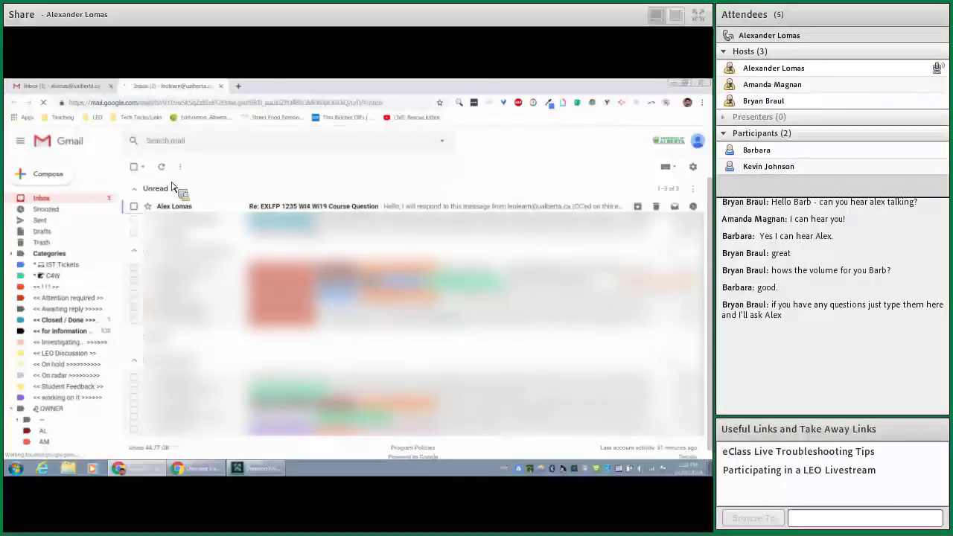
left_click(179, 207)
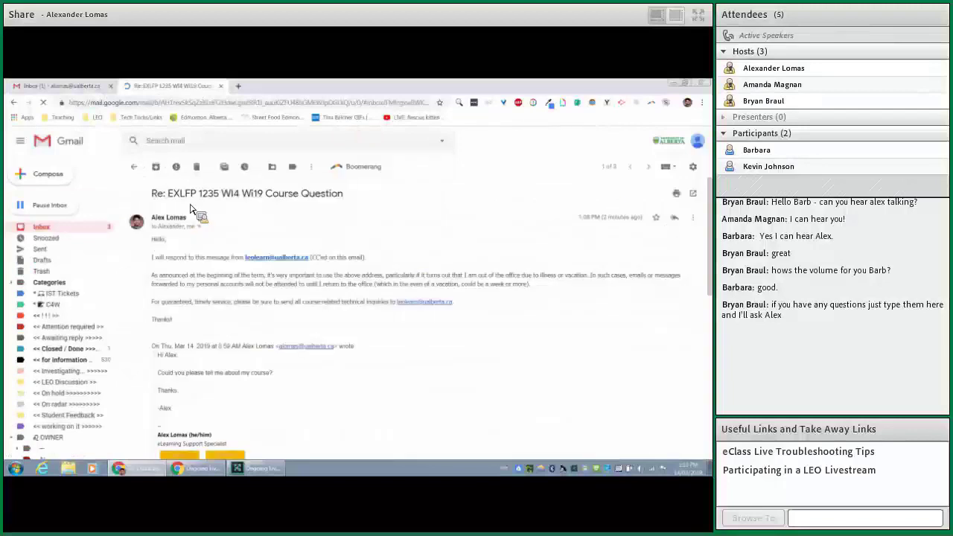
left_click(675, 217)
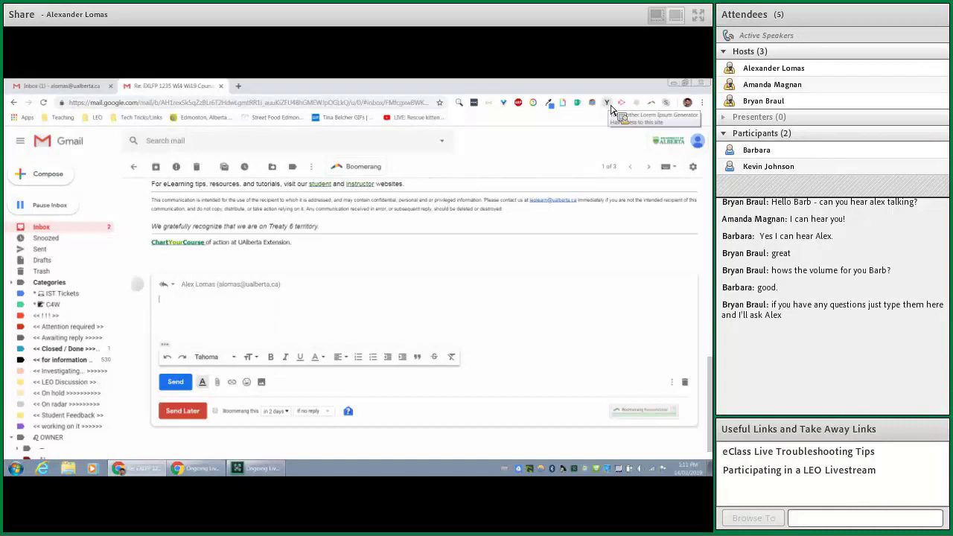
- Insert Lorem Ipsum placeholder paragraphs into the reply and add a blank line after them
left_click(609, 105)
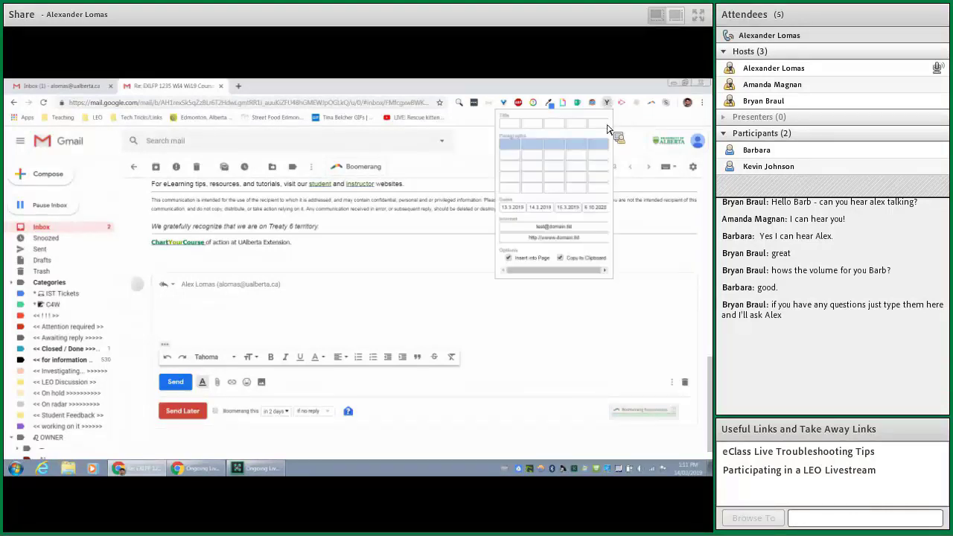
left_click(591, 186)
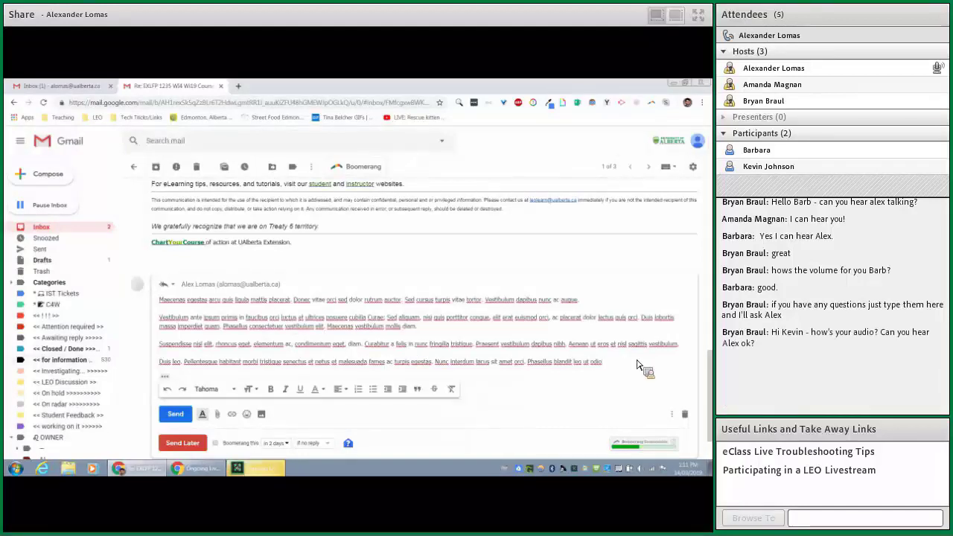
key("Return")
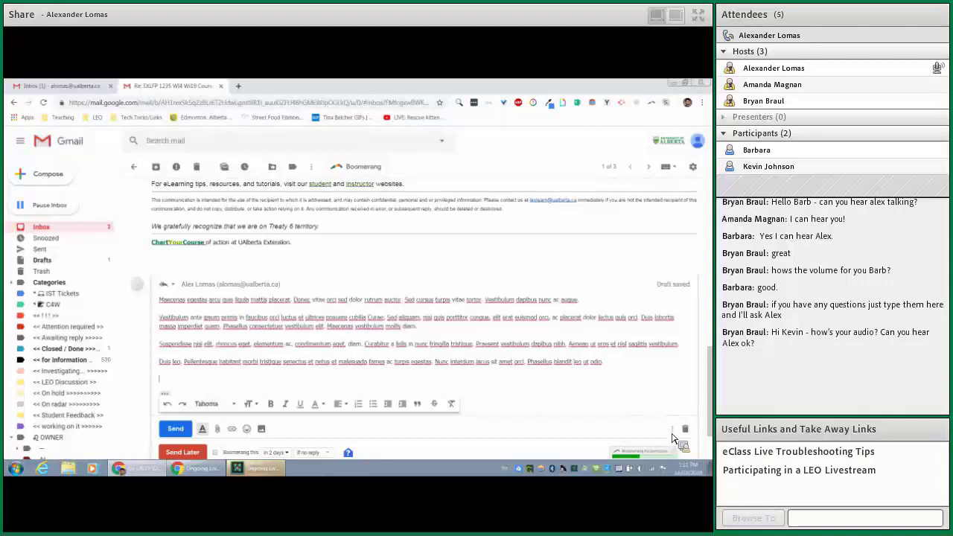
left_click(671, 430)
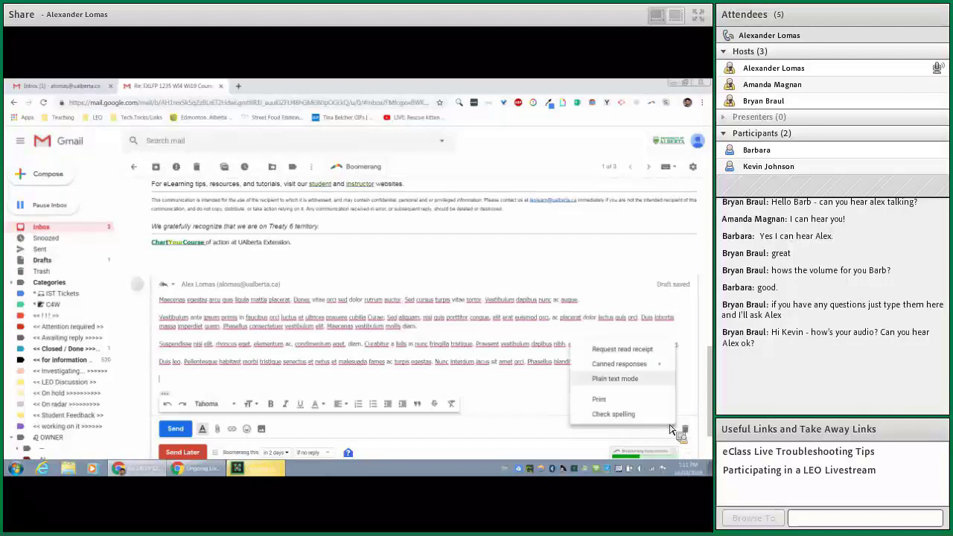
mouse_move(619, 363)
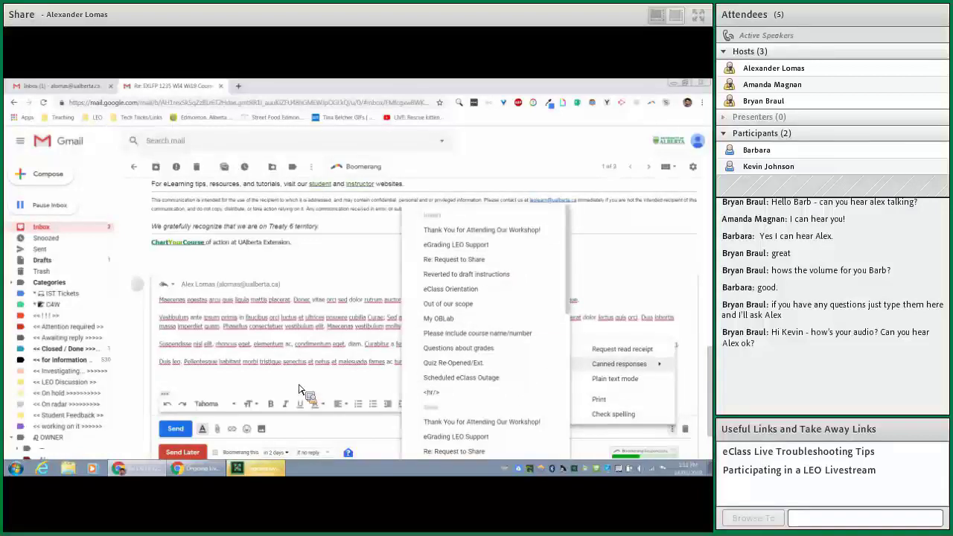
left_click(292, 386)
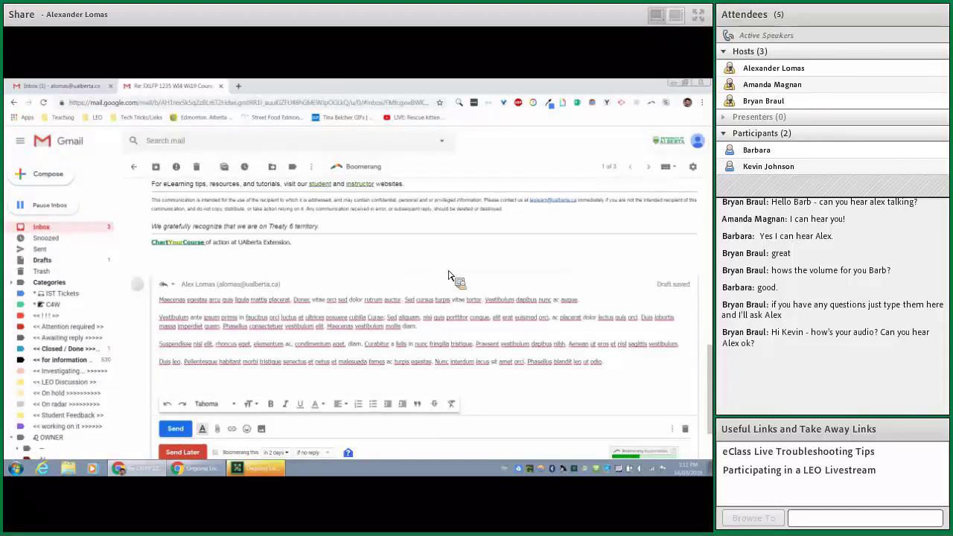
- Scroll down to the Faculty of Extension signature below the placeholder paragraphs
scroll(450, 276, "down", 3)
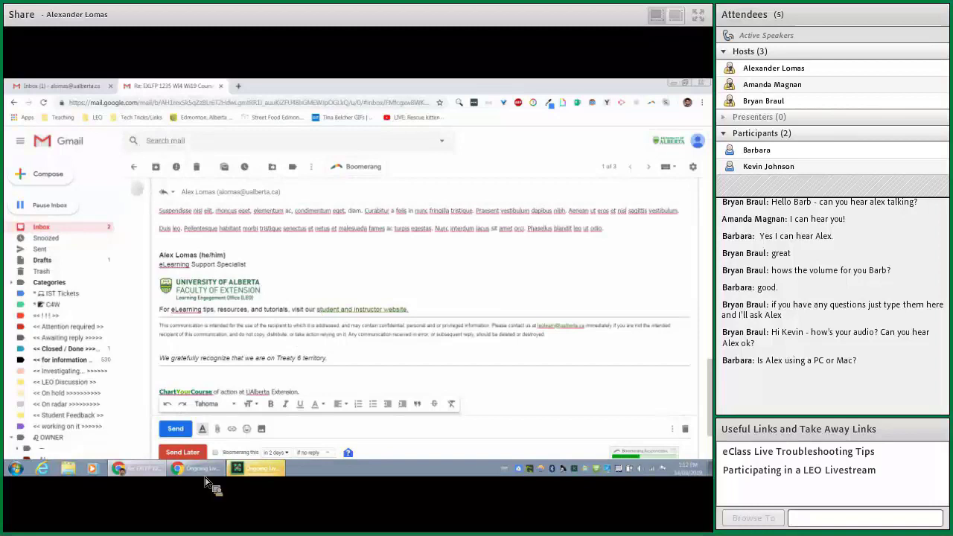
- Send the Lorem Ipsum reply, then reply to the course thread's first message in the main inbox
left_click(179, 429)
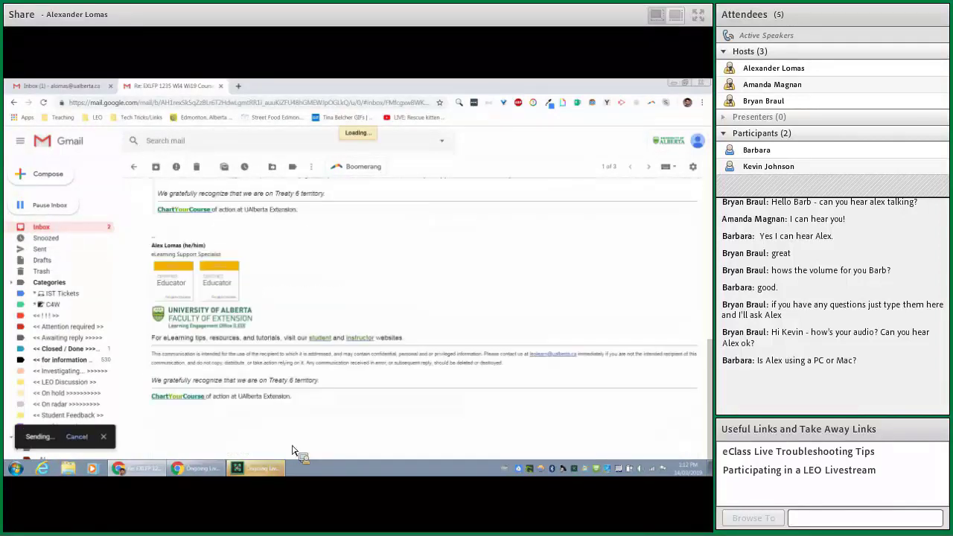
left_click(71, 87)
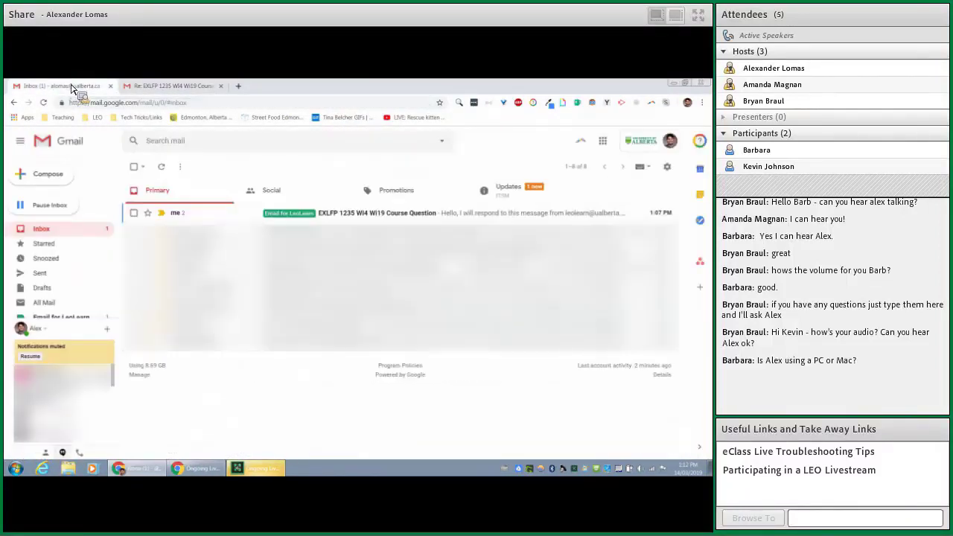
left_click(209, 213)
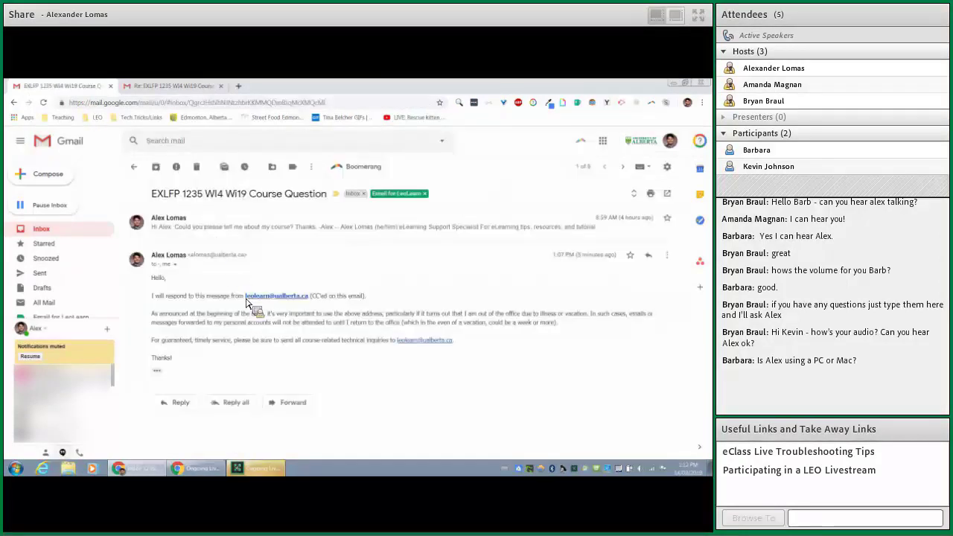
left_click(231, 223)
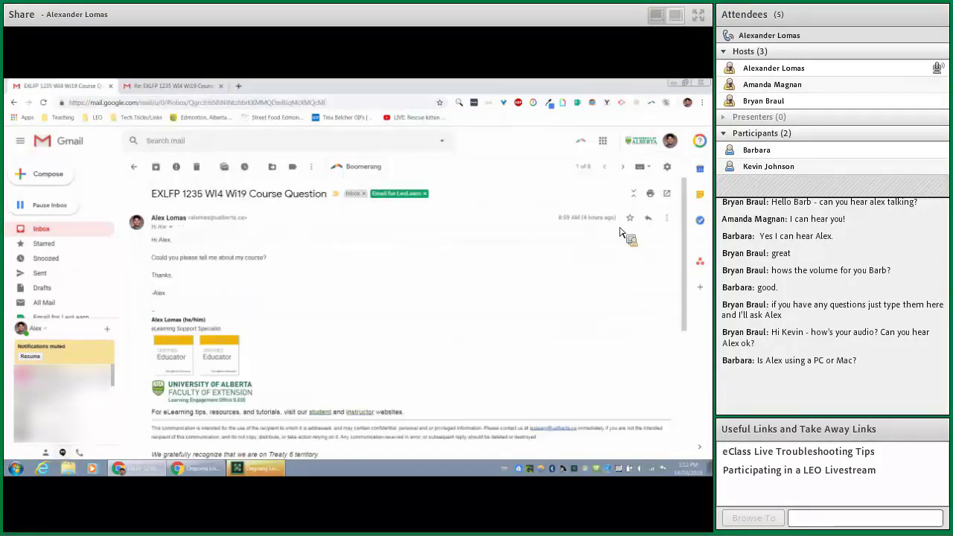
left_click(648, 217)
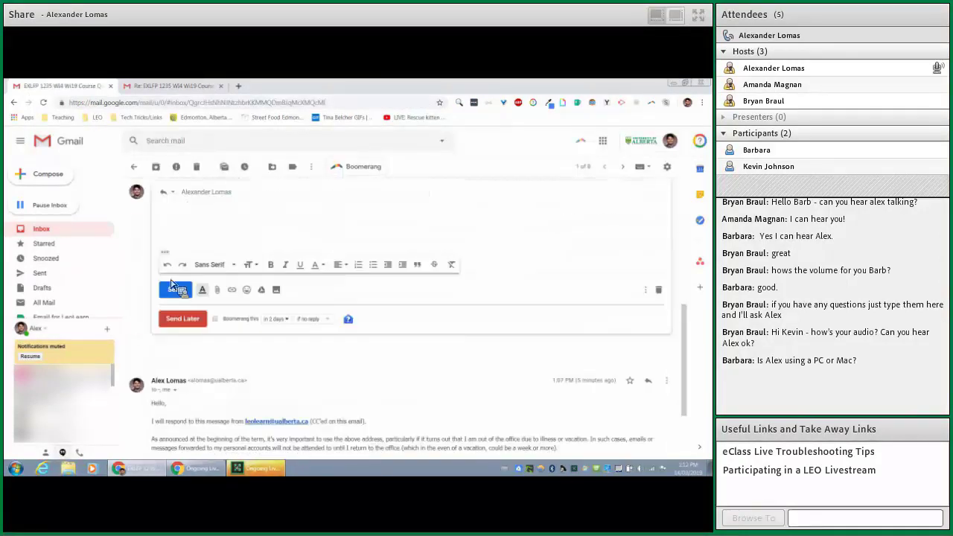
- Replace the reply's recipient with a colleague picked from the contact suggestions
left_click(245, 302)
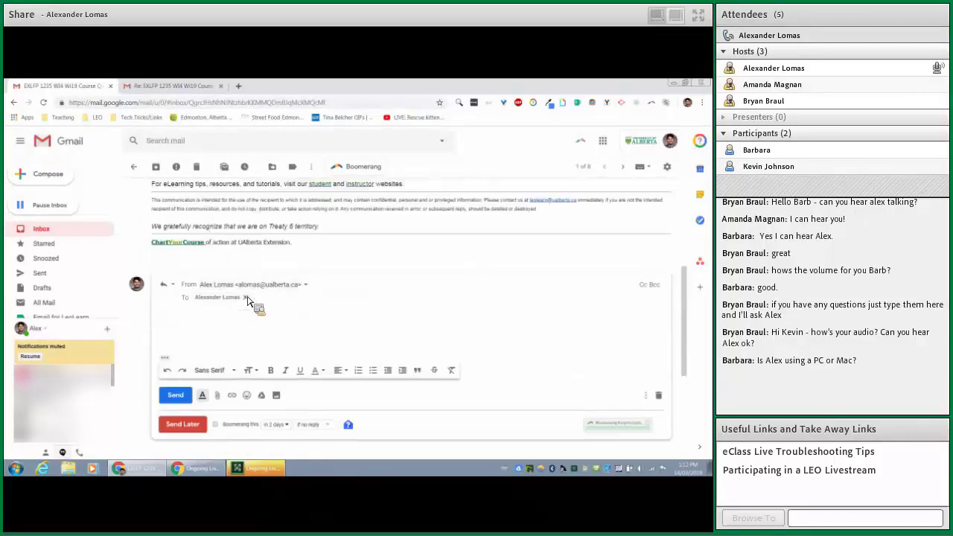
left_click(245, 298)
type("Amanda")
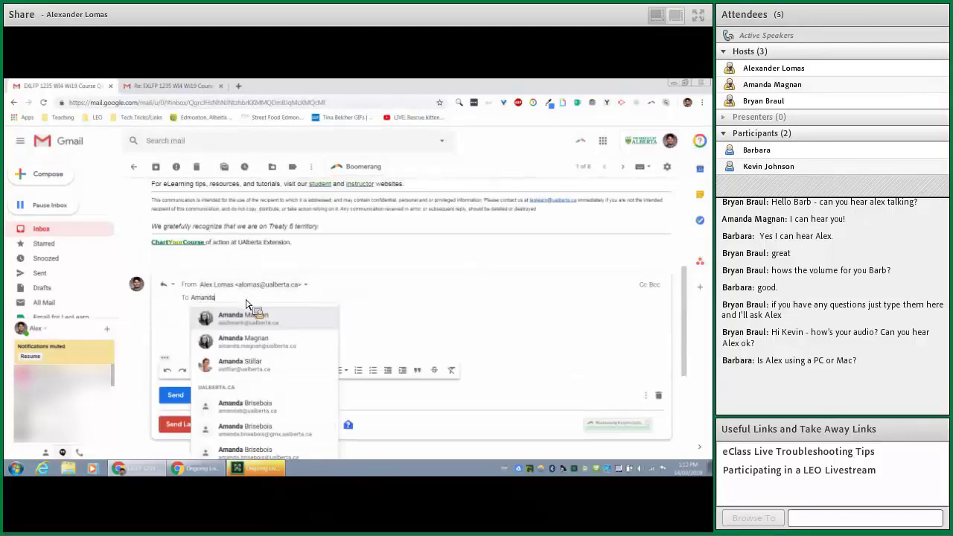
left_click(261, 313)
left_click(210, 331)
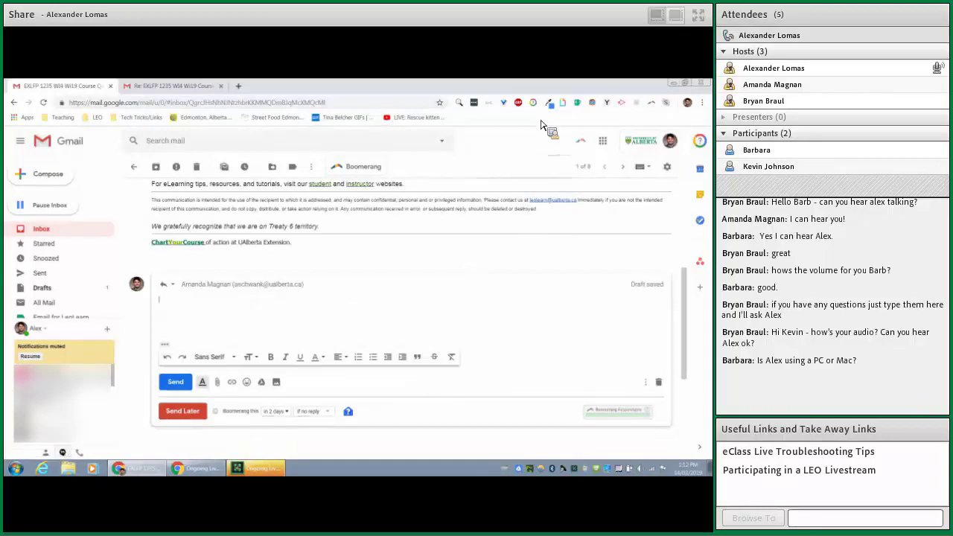
- Write 'This guy right?' in the reply and add a 'this guy' GIPHY GIF beneath it
left_click(274, 306)
type("This guy i")
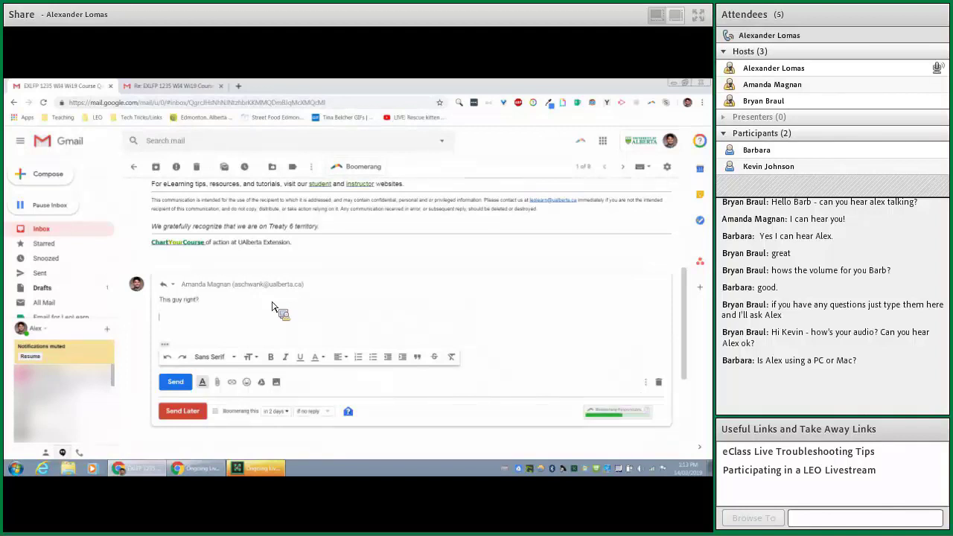
left_click(564, 104)
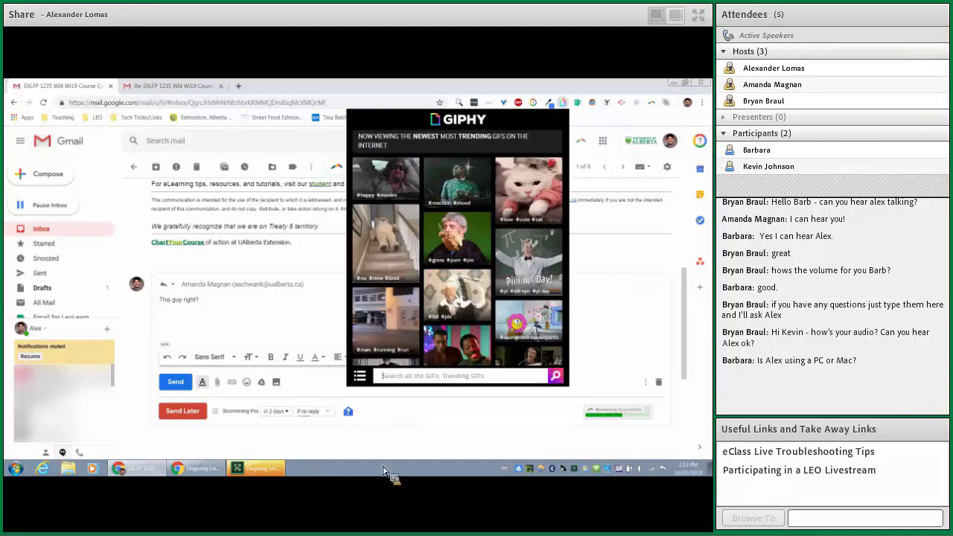
left_click(408, 376)
type("this guy")
key("Return")
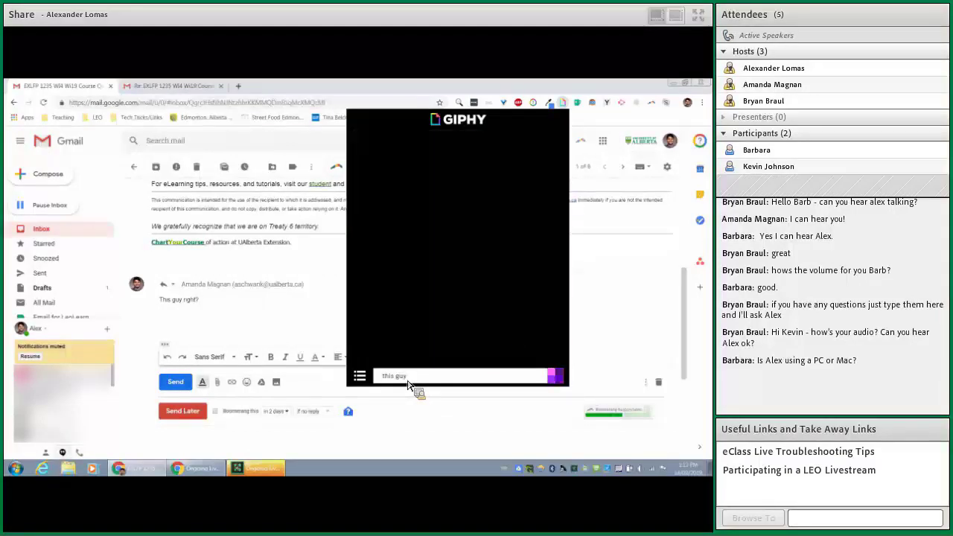
left_click_drag(457, 309, 257, 320)
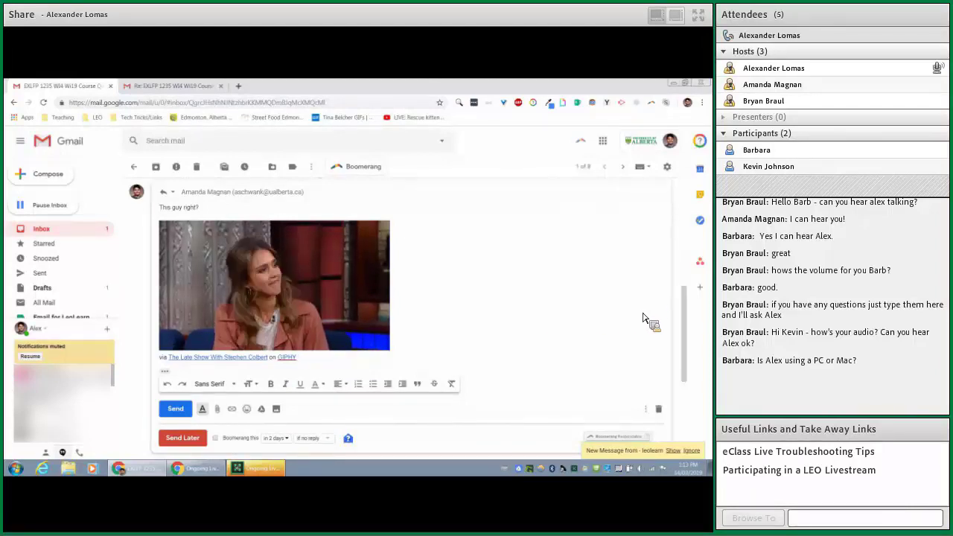
- Reopen the GIPHY panel to show trending GIFs over the reply draft
left_click(566, 108)
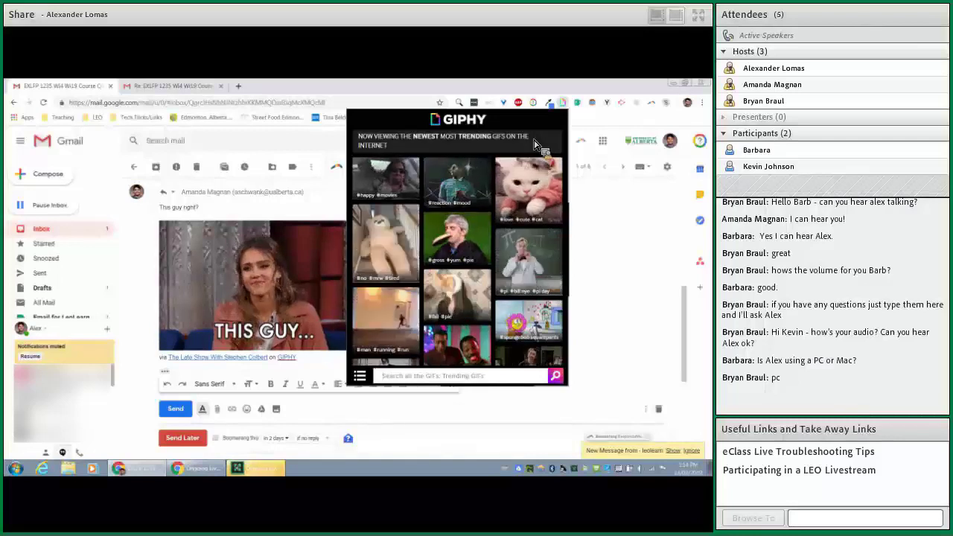
- Close the GIF panel and send the 'This guy right?' reply with its GIF
left_click(613, 131)
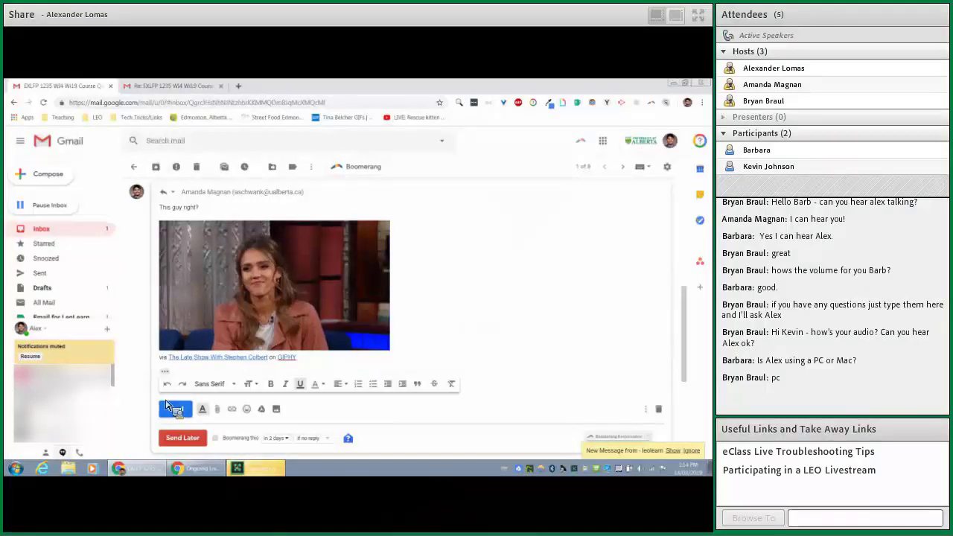
left_click(176, 410)
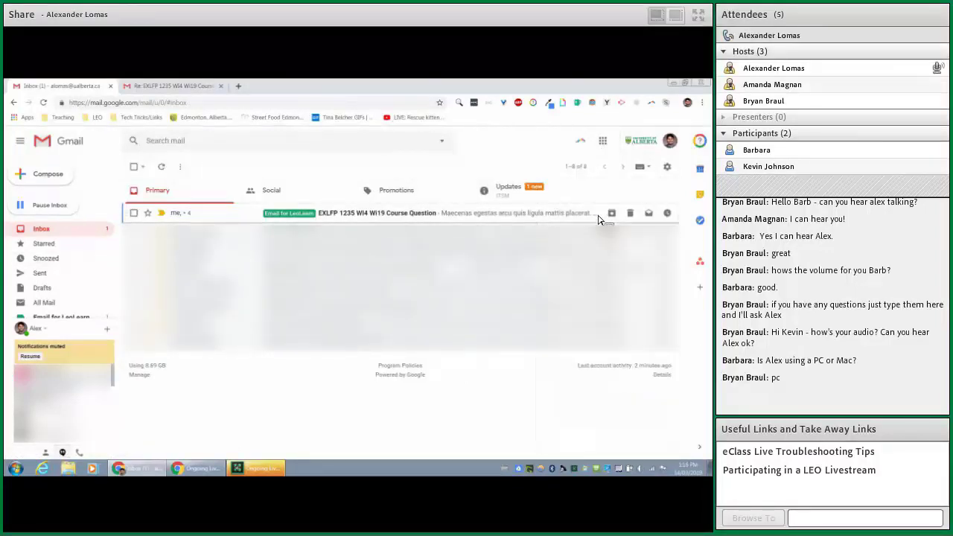
- Boomerang the course question thread to return 'tomorrow 8am' (Mar 15, 2019, 8:00 AM)
left_click(552, 217)
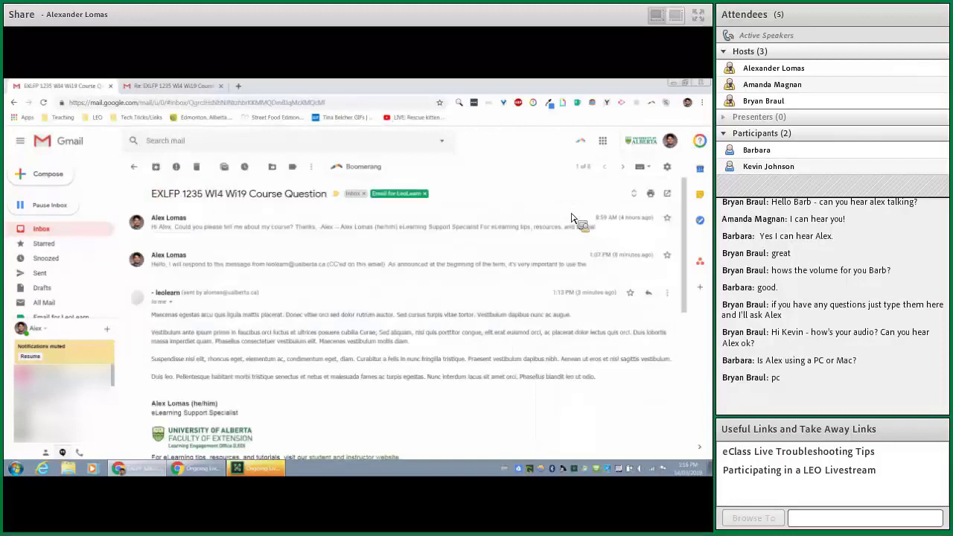
left_click(134, 166)
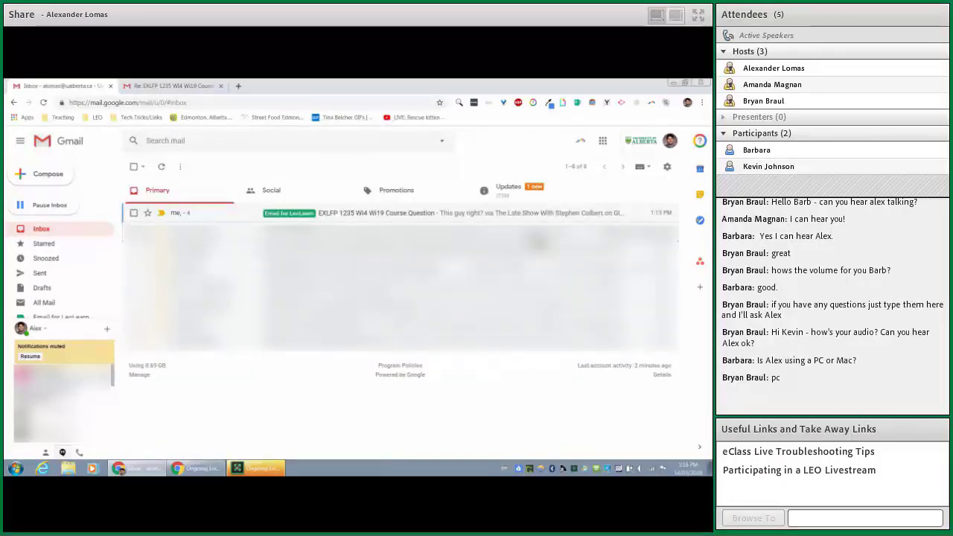
left_click(593, 213)
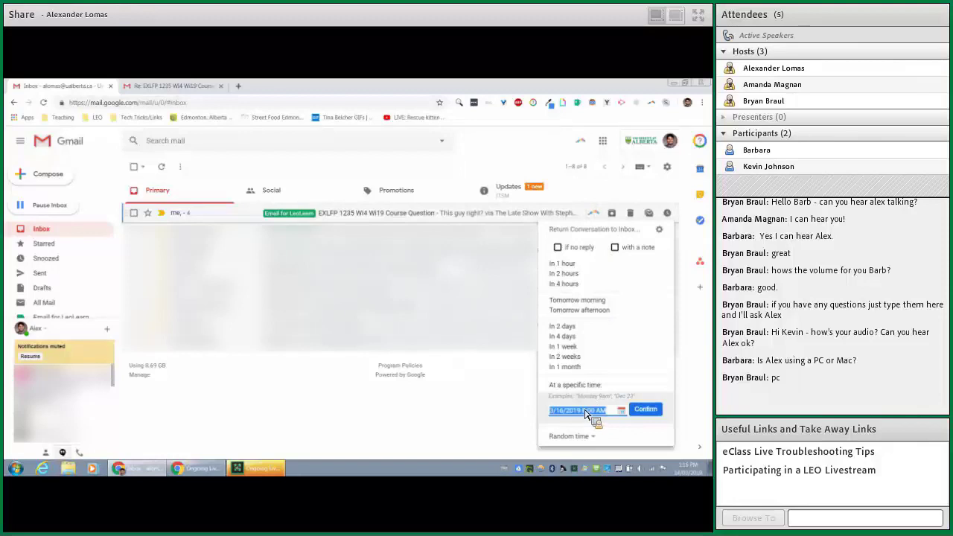
type("tom")
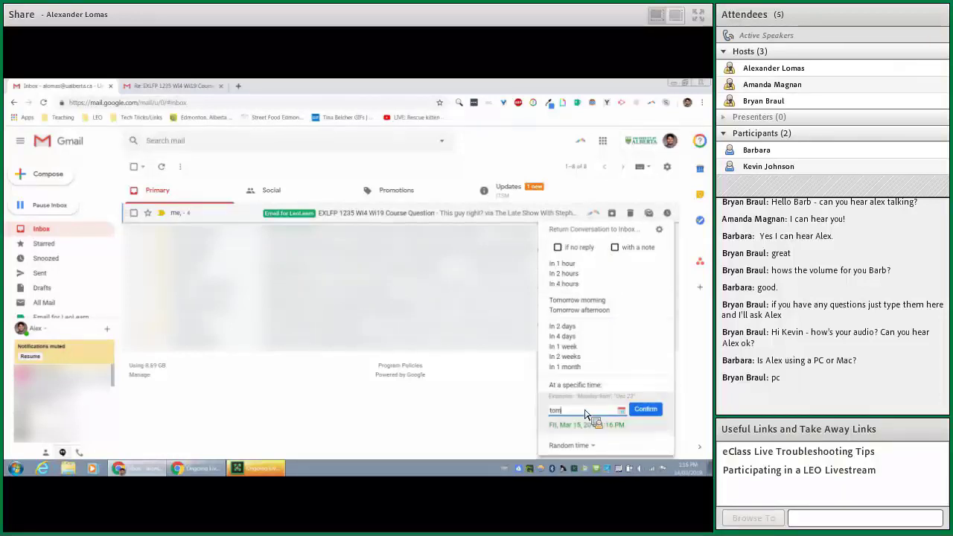
type("orrow ")
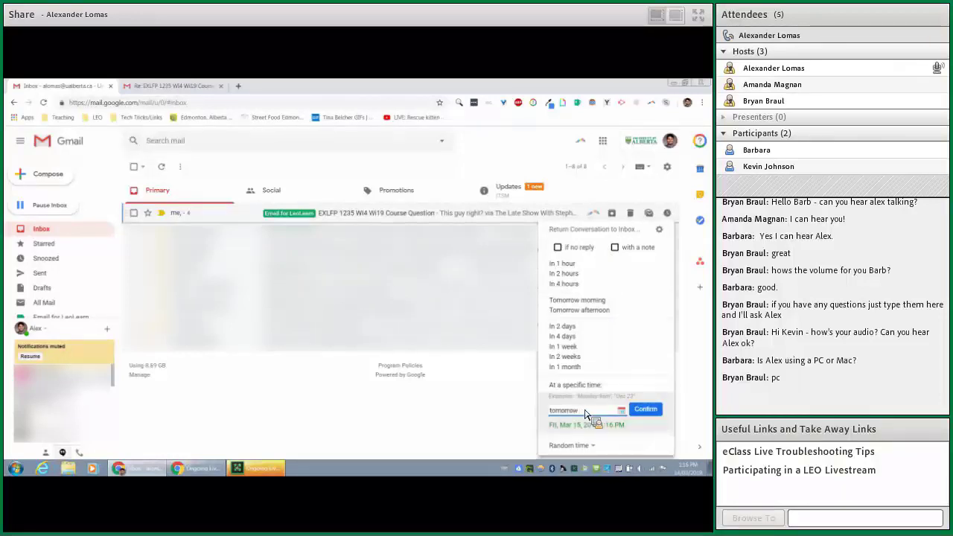
type("8am")
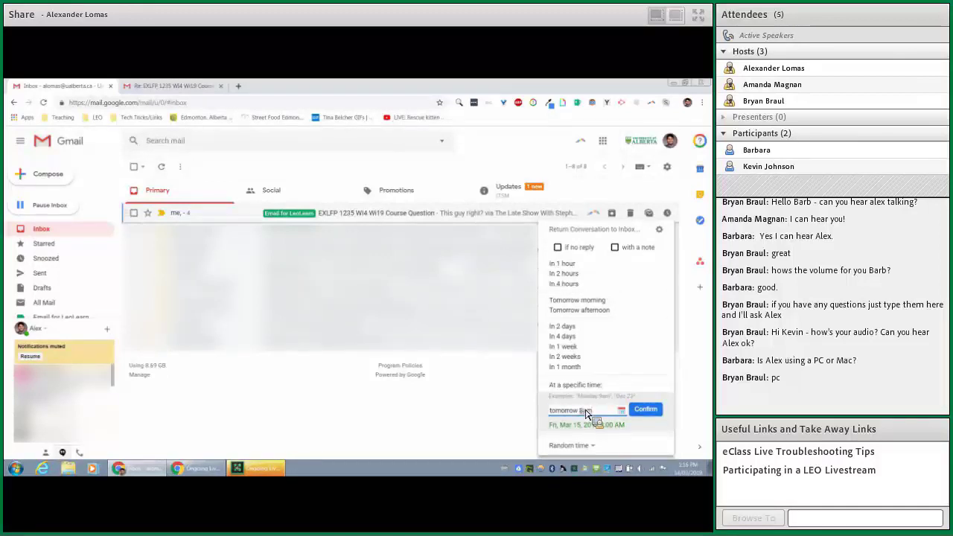
left_click(648, 410)
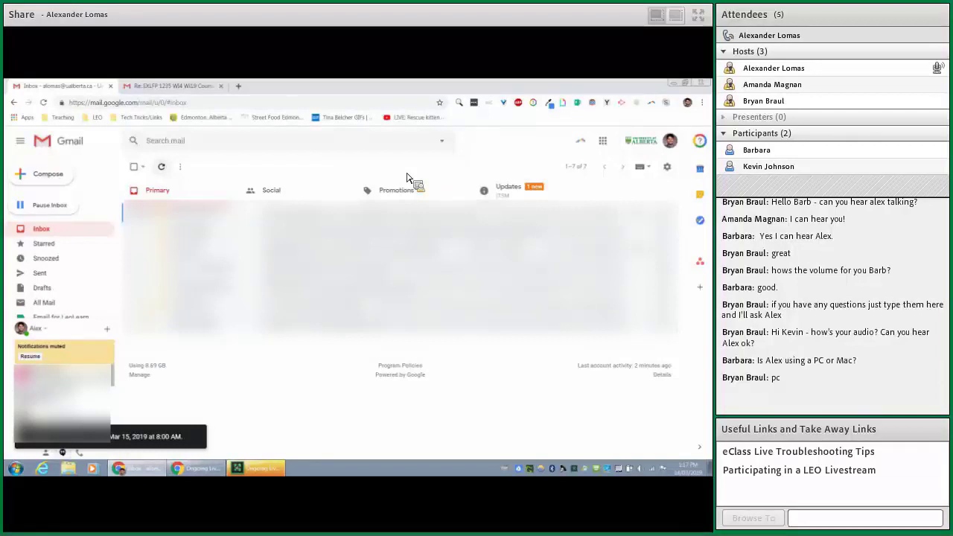
left_click(30, 211)
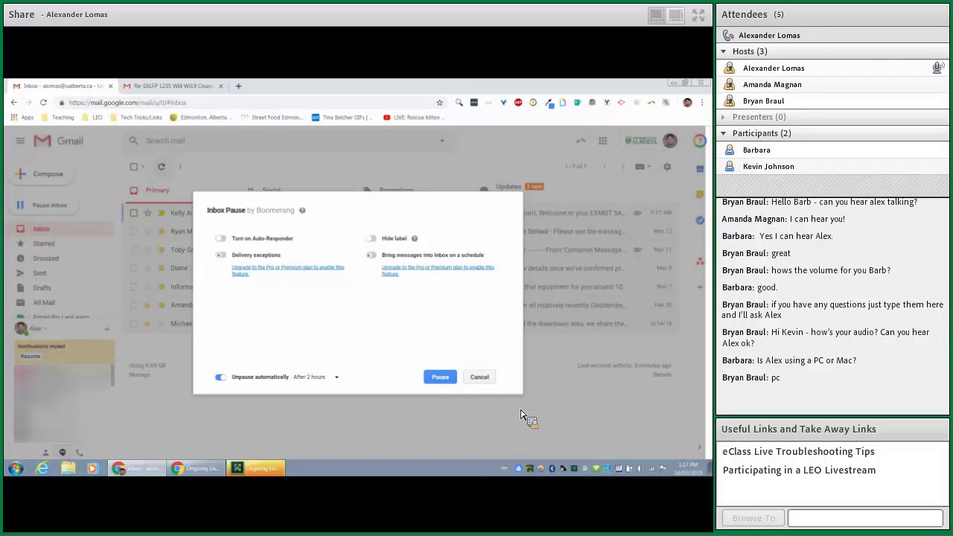
left_click(483, 380)
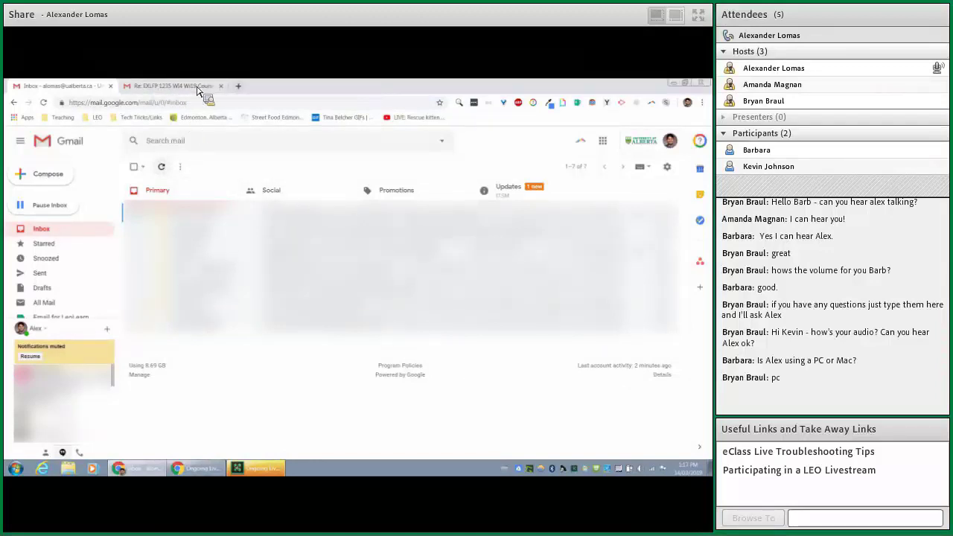
- Open three new Tabby Cat tabs and switch back to the first one
left_click(239, 86)
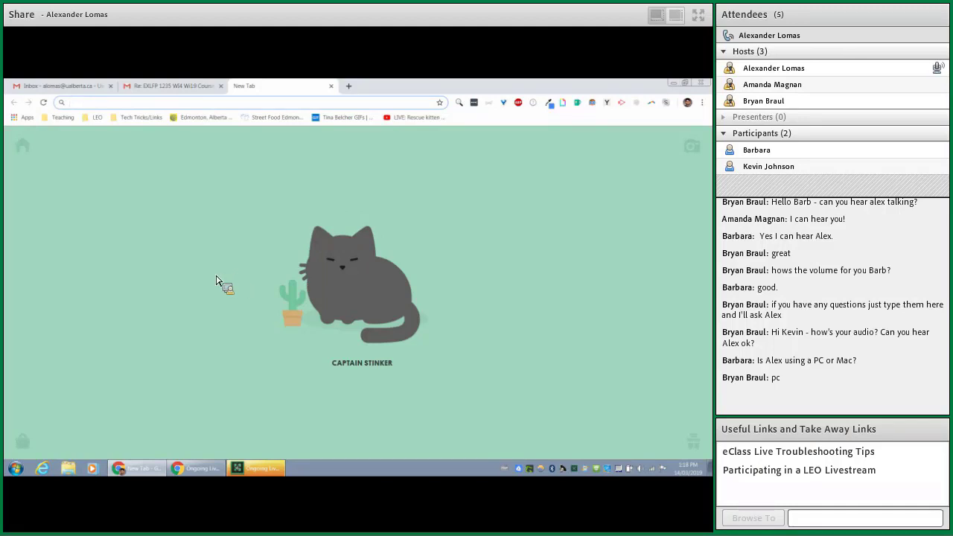
left_click(348, 85)
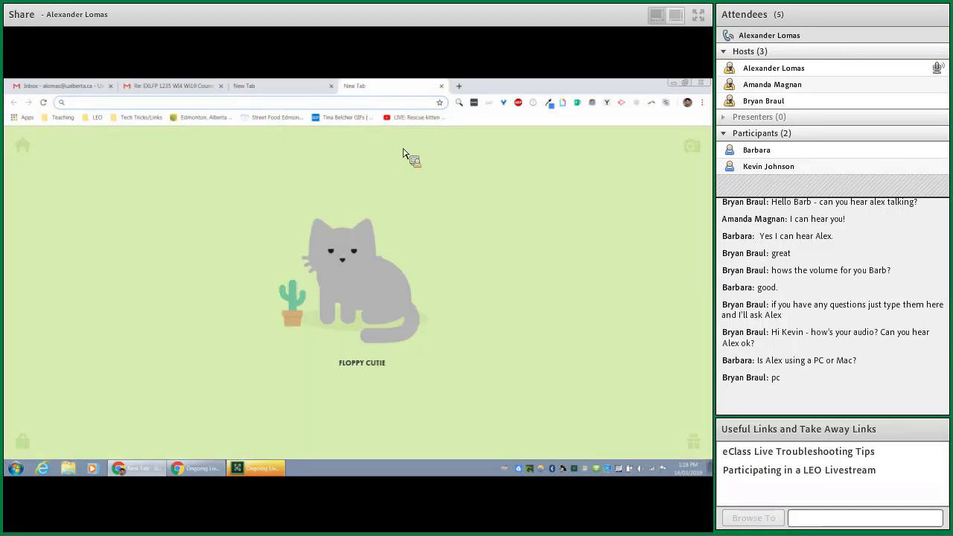
left_click(459, 87)
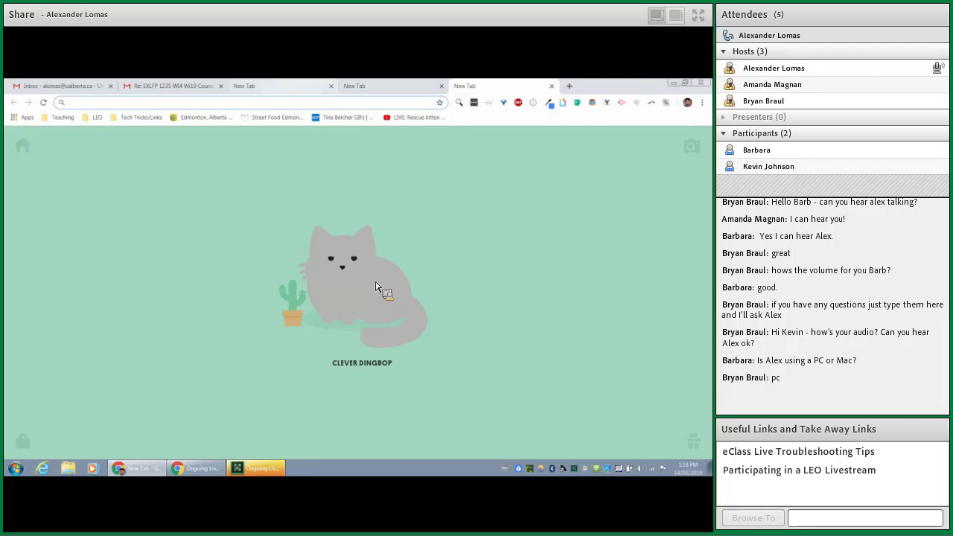
key("ctrl+3")
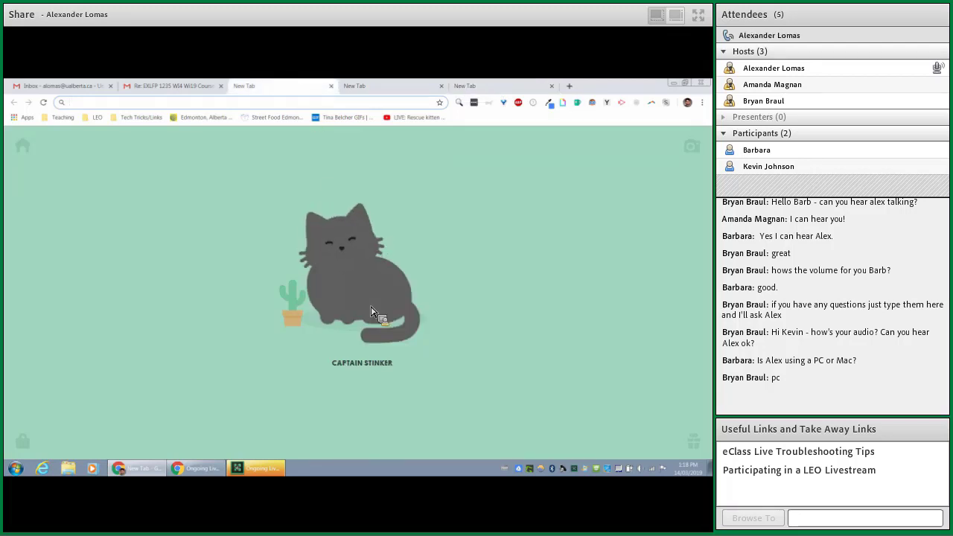
- Browse the Tabby Cat pet collection, then close it to return to Captain Stinker
mouse_move(23, 445)
left_click(23, 153)
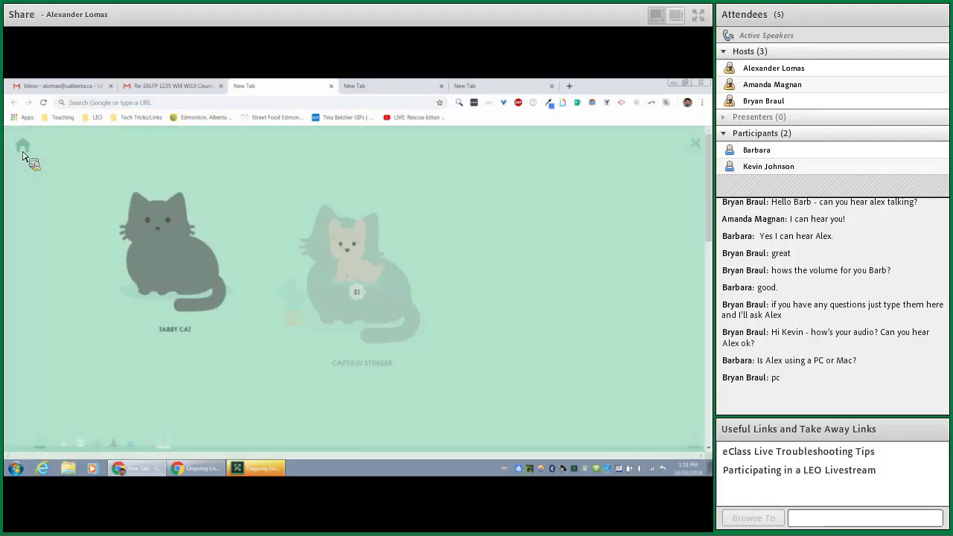
scroll(307, 305, "down", 5)
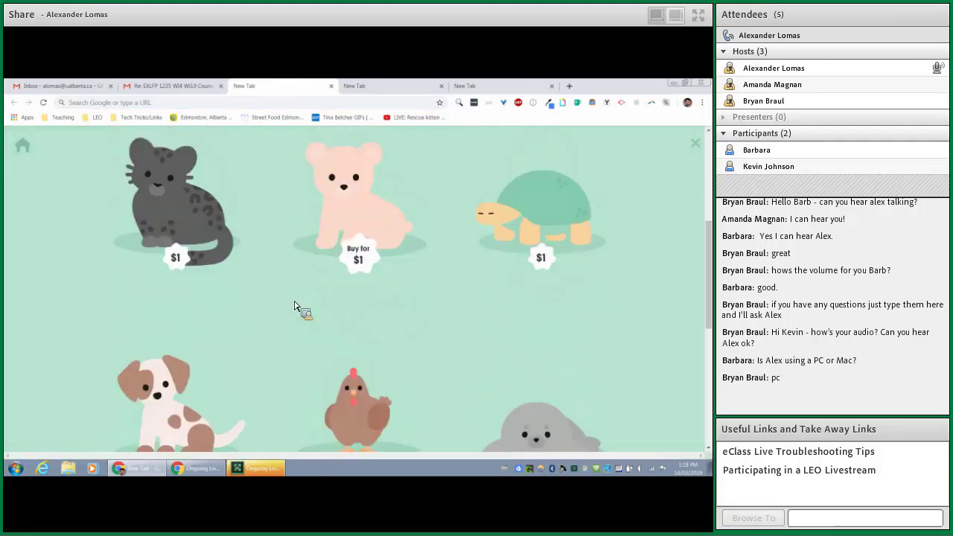
scroll(294, 305, "down", 4)
scroll(295, 305, "up", 2)
scroll(292, 305, "down", 2)
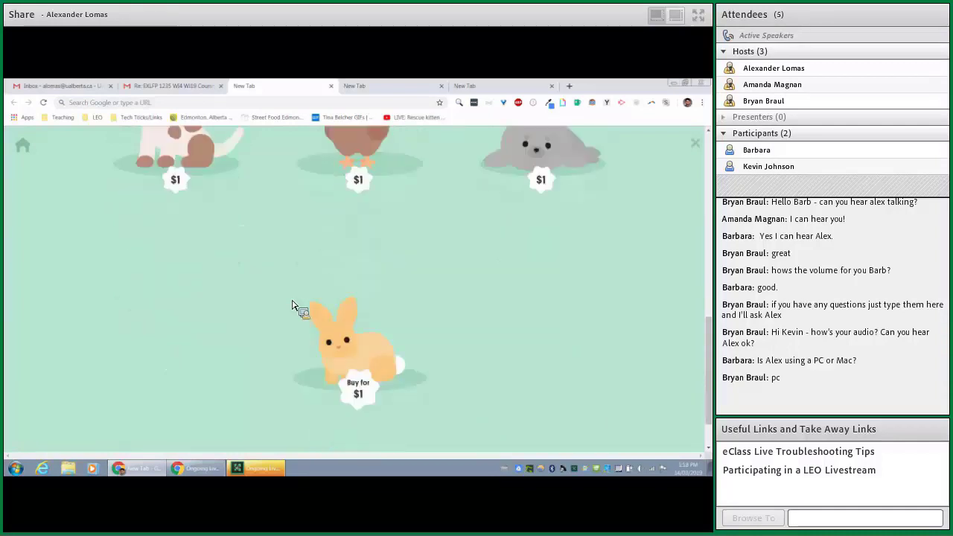
left_click(31, 149)
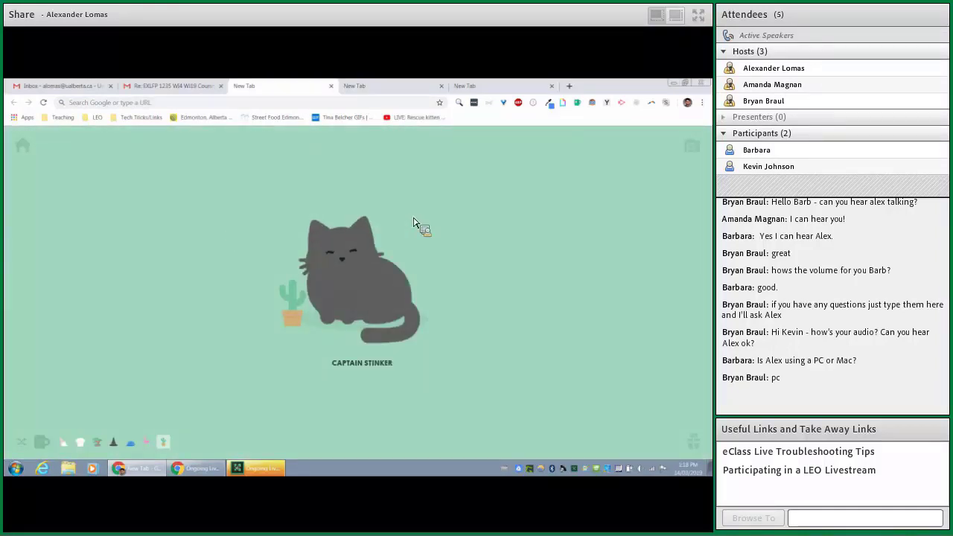
left_click(302, 103)
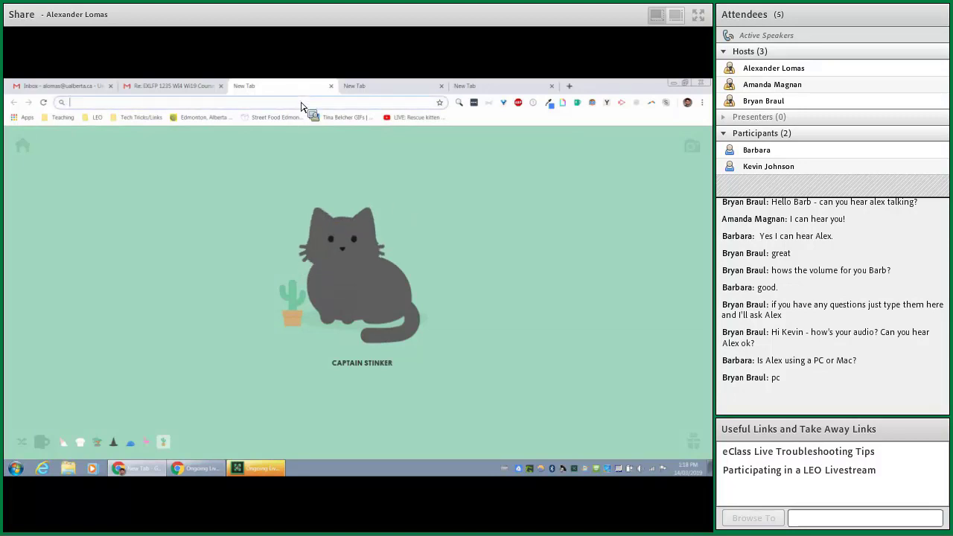
- Go to the eClass site and bring up the LastPass sign-in form
type("eclass.srv.ualberta.ca")
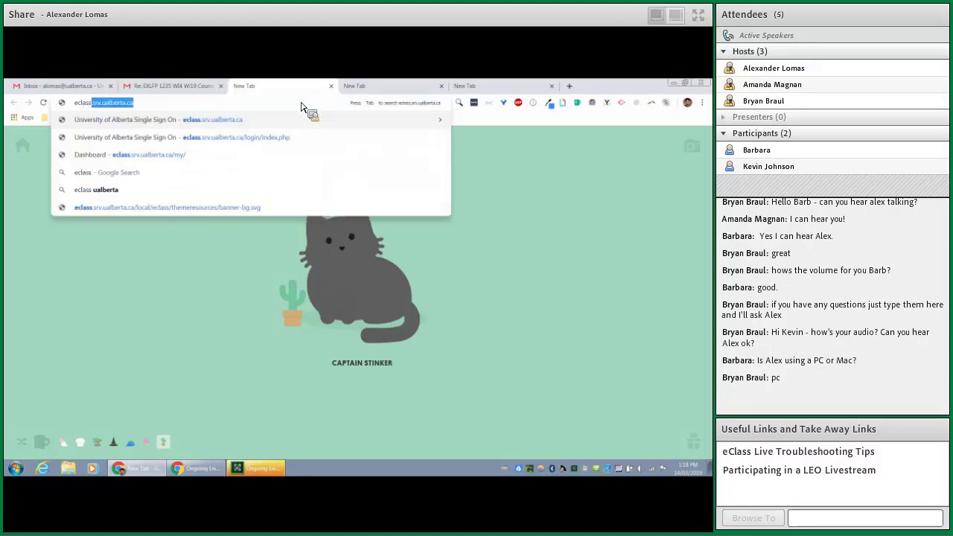
key("Return")
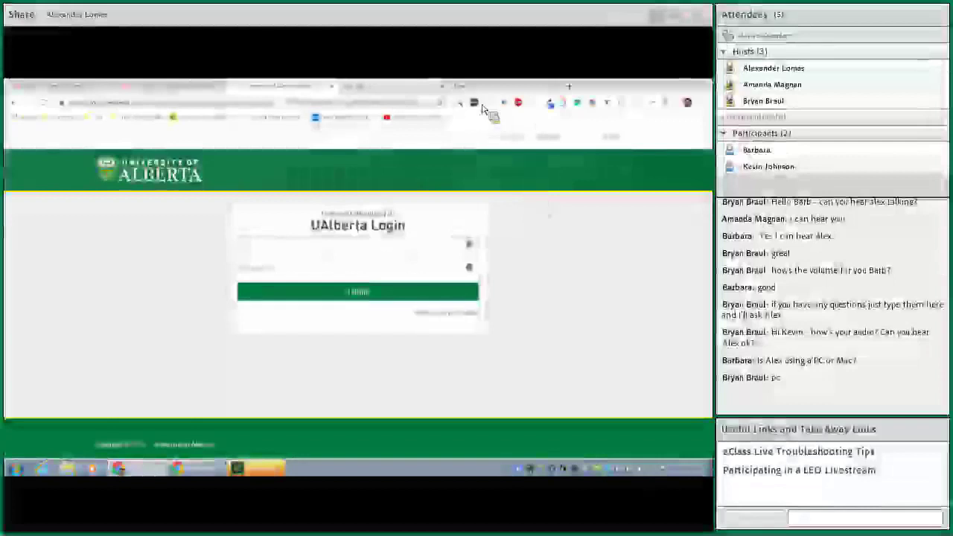
left_click(476, 105)
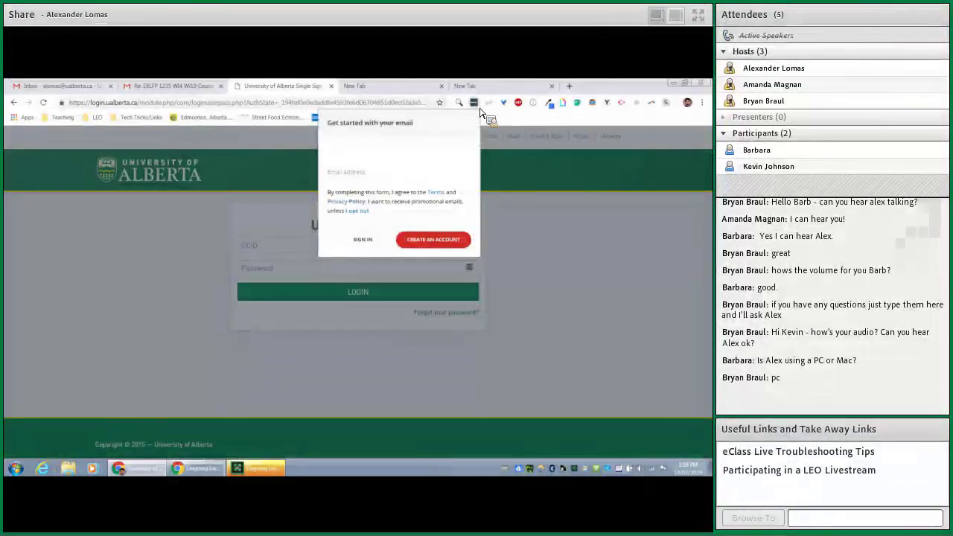
left_click(376, 239)
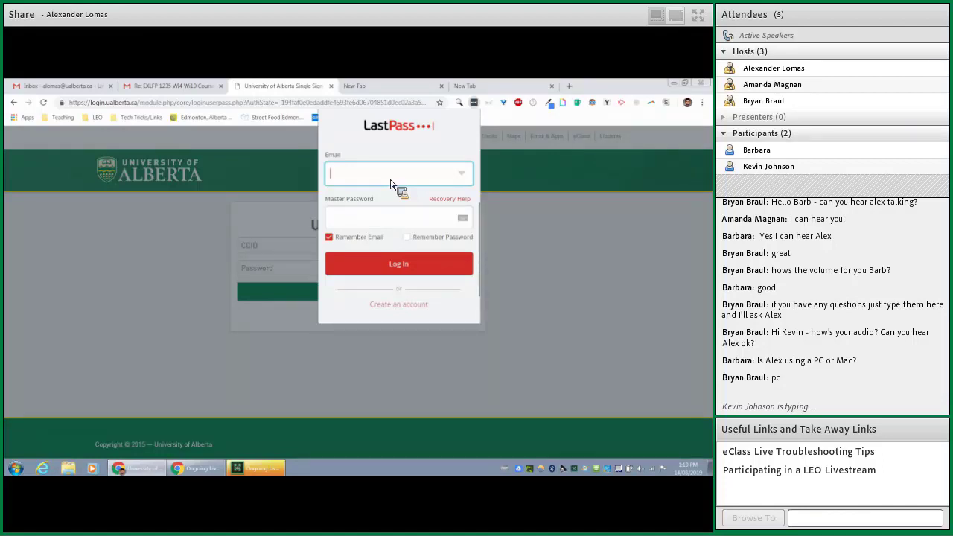
- Sign in to LastPass with the account email and master password, then log in to UAlberta
key("Tab")
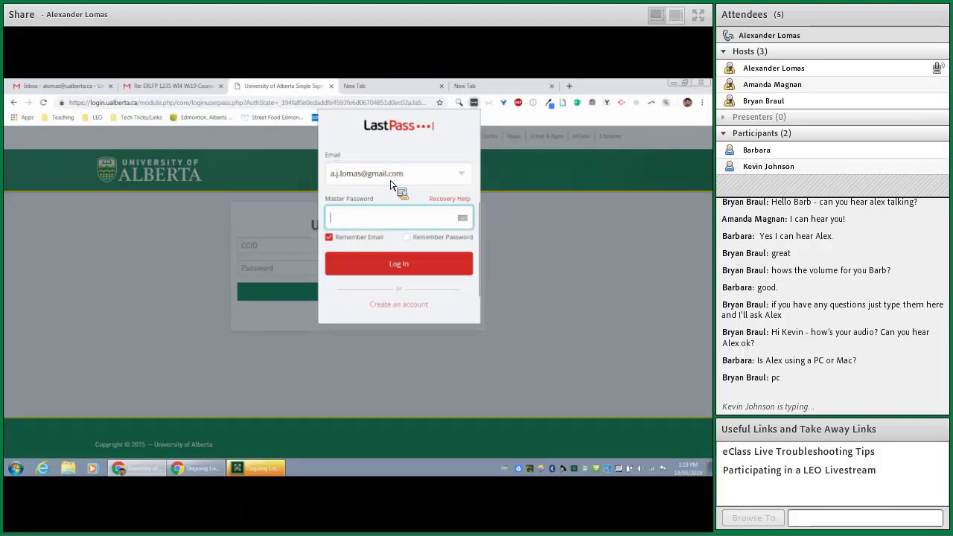
type("••••••••••••••")
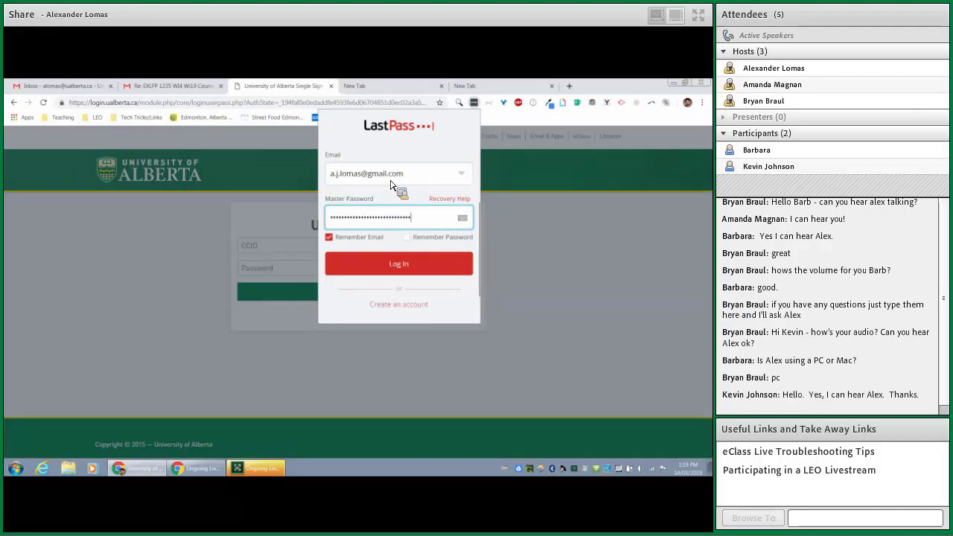
key("Return")
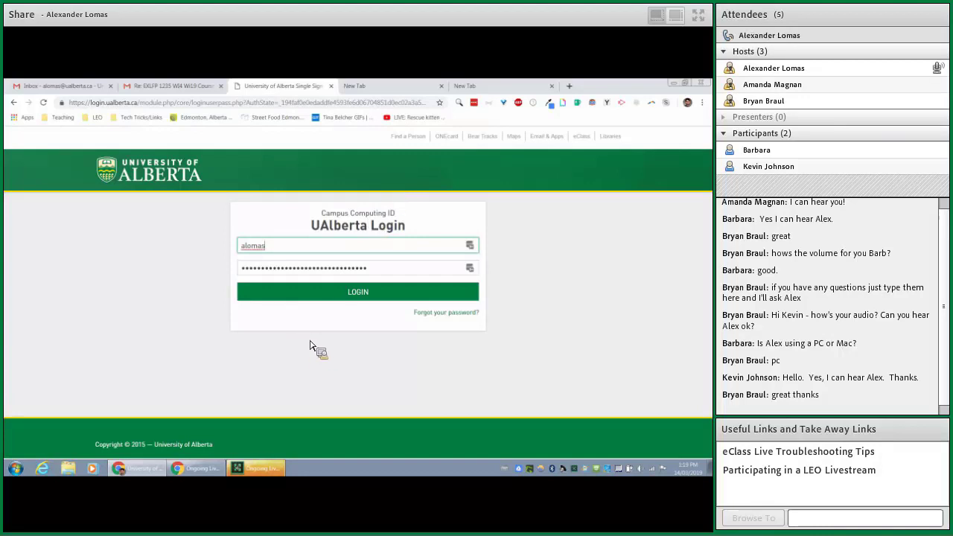
left_click(348, 299)
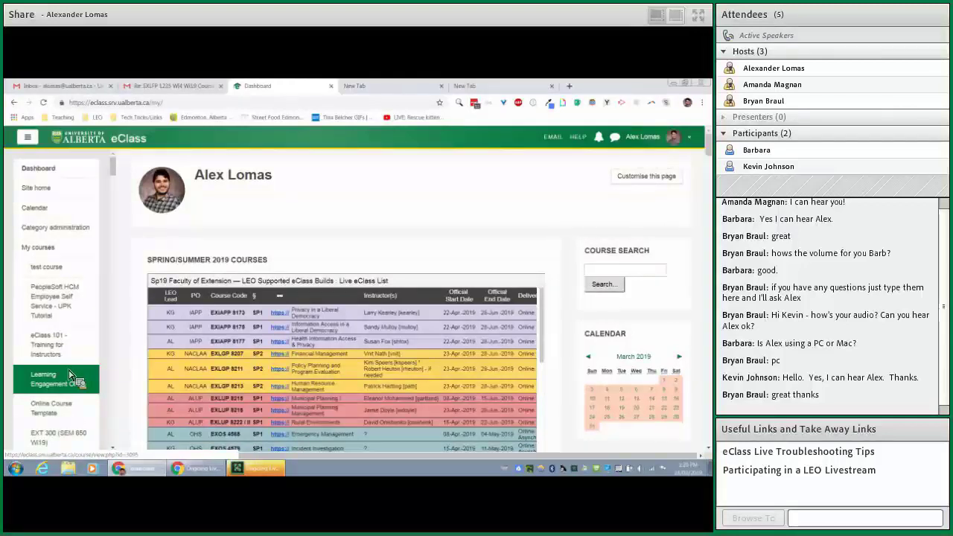
- Open the Learning Engagement Office course and start a new News forum topic
left_click(69, 374)
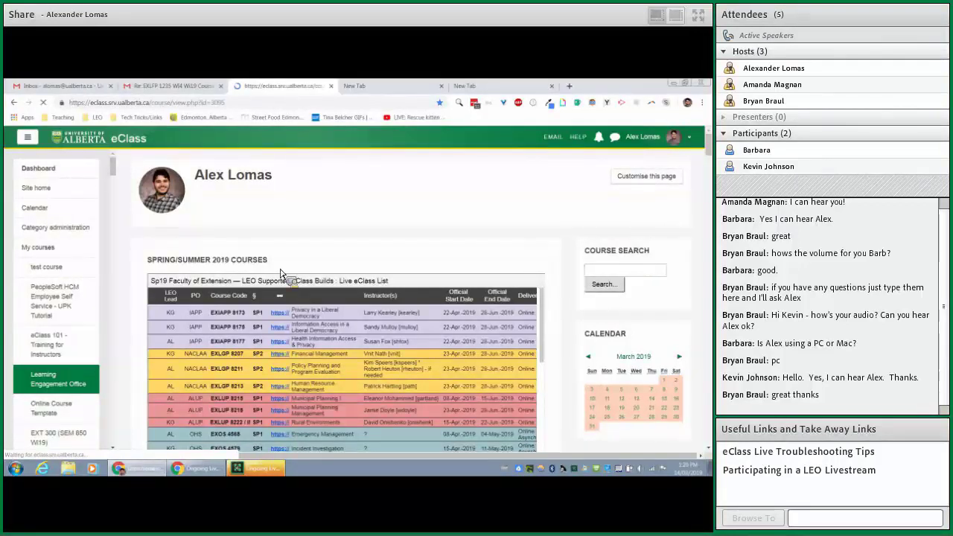
scroll(298, 253, "down", 2)
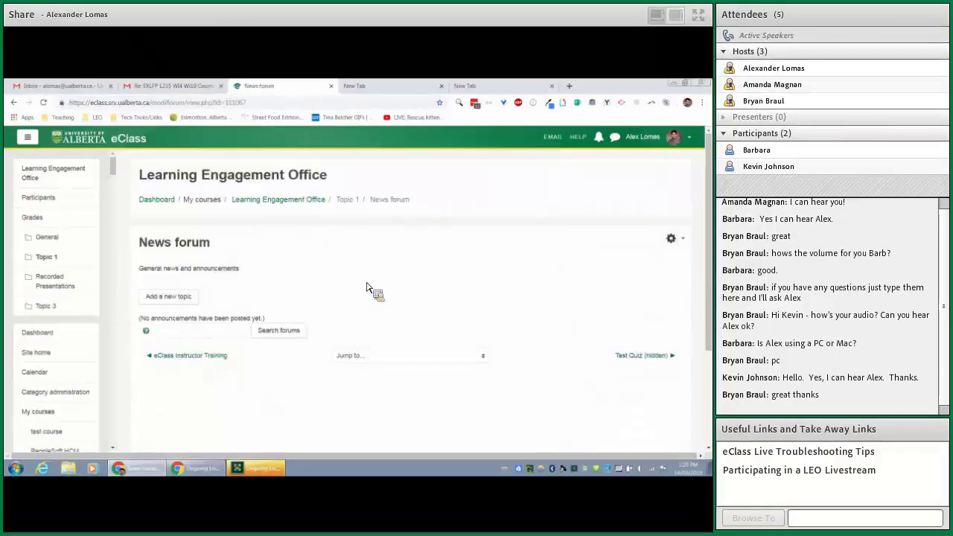
scroll(260, 282, "down", 2)
left_click(178, 205)
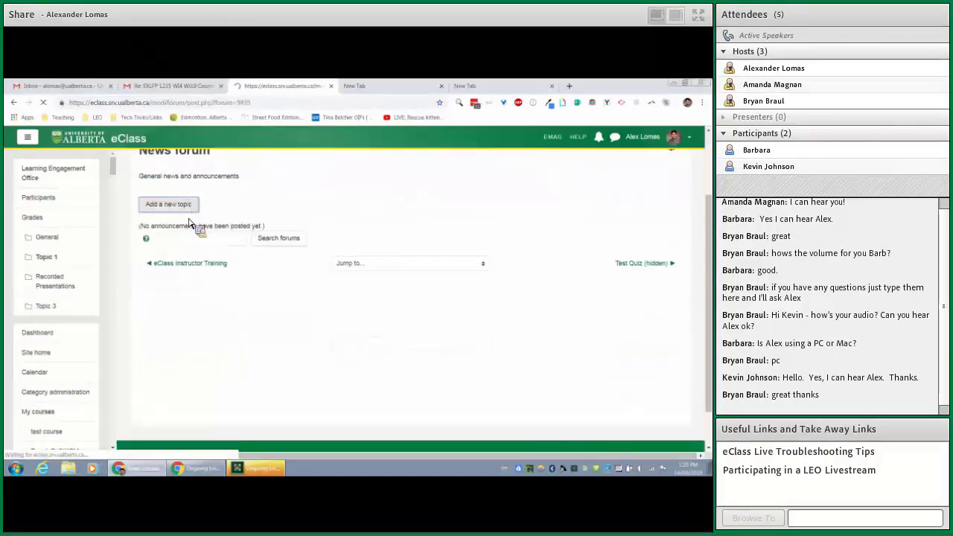
scroll(350, 321, "down", 3)
- Paste the email signature into the topic's message box
left_click(330, 251)
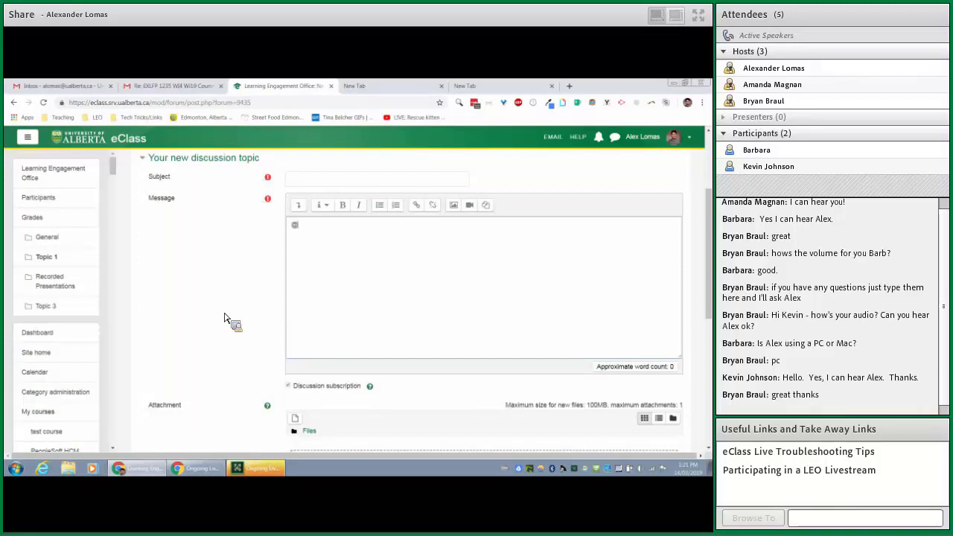
key("ctrl+v")
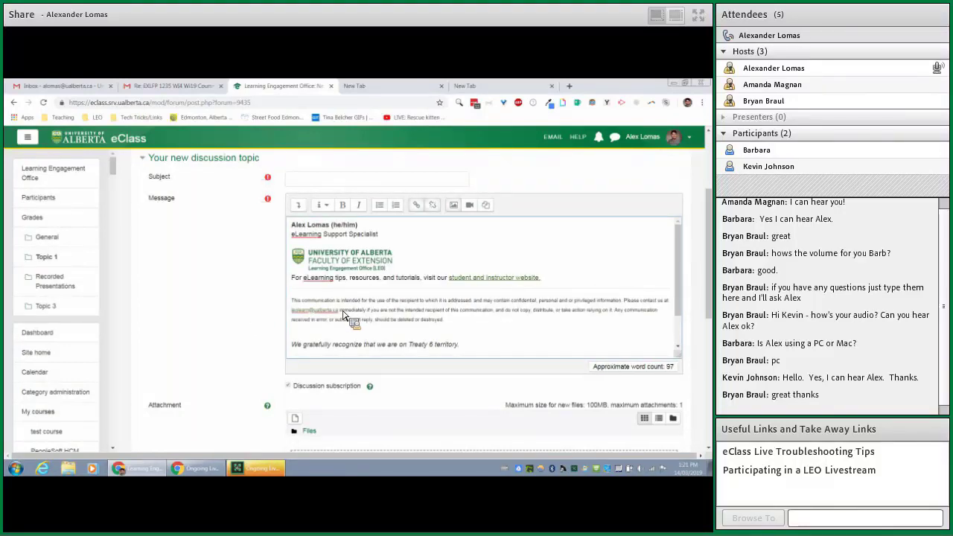
scroll(380, 316, "down", 1)
mouse_move(467, 358)
left_mouse_down()
mouse_move(311, 277)
mouse_move(268, 201)
left_mouse_up()
left_click(373, 272)
- Paste a second copy of the signature below the first and enlarge the message box
scroll(491, 347, "down", 2)
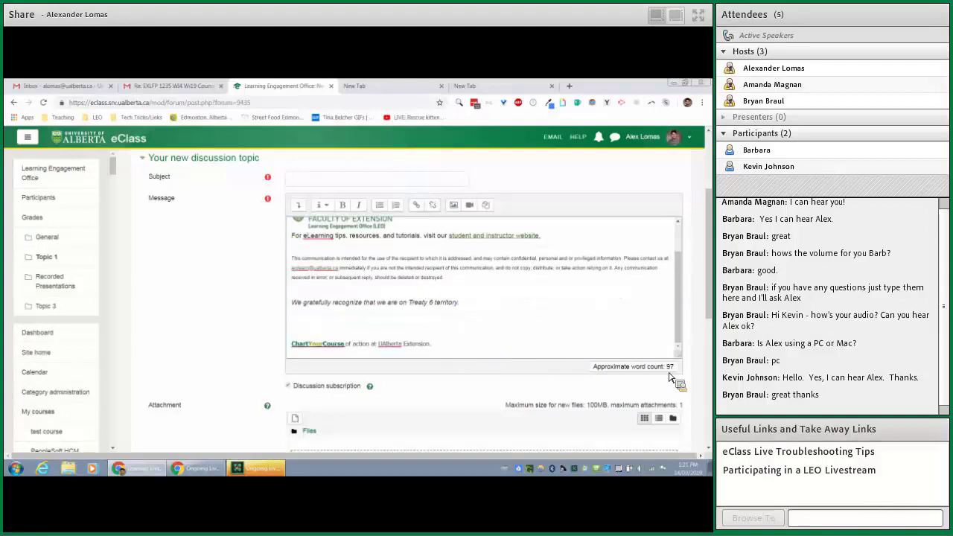
scroll(554, 346, "down", 2)
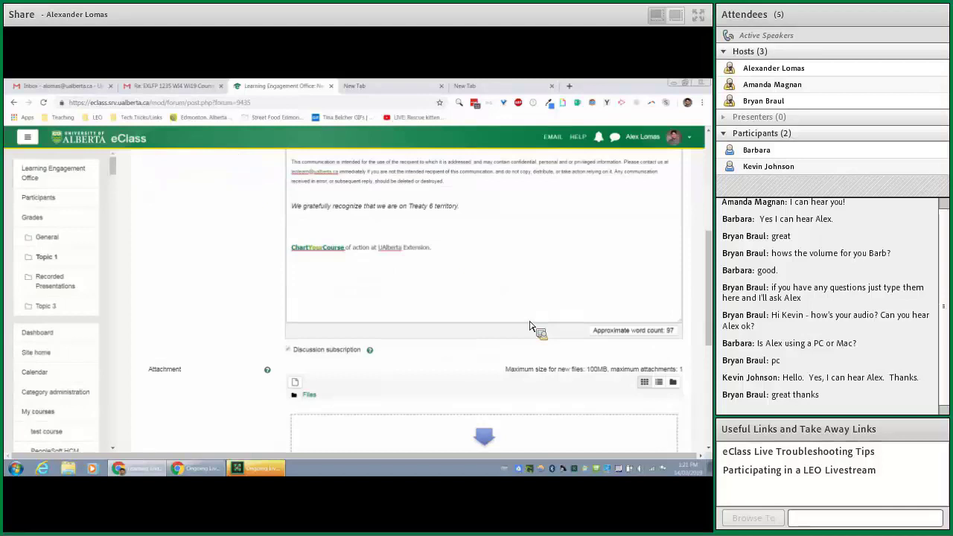
left_click(497, 265)
key("ctrl+v")
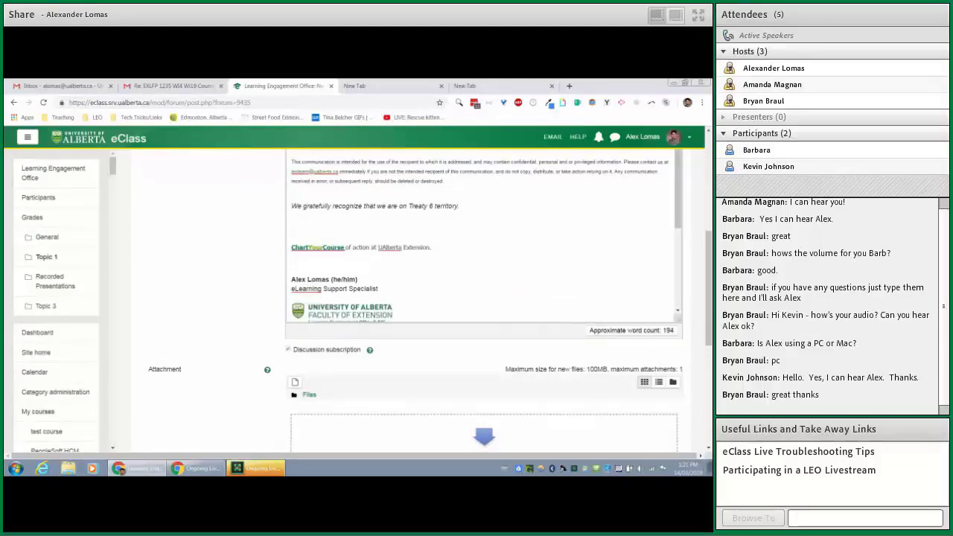
mouse_move(679, 322)
left_mouse_down()
mouse_move(691, 330)
mouse_move(688, 428)
left_mouse_up()
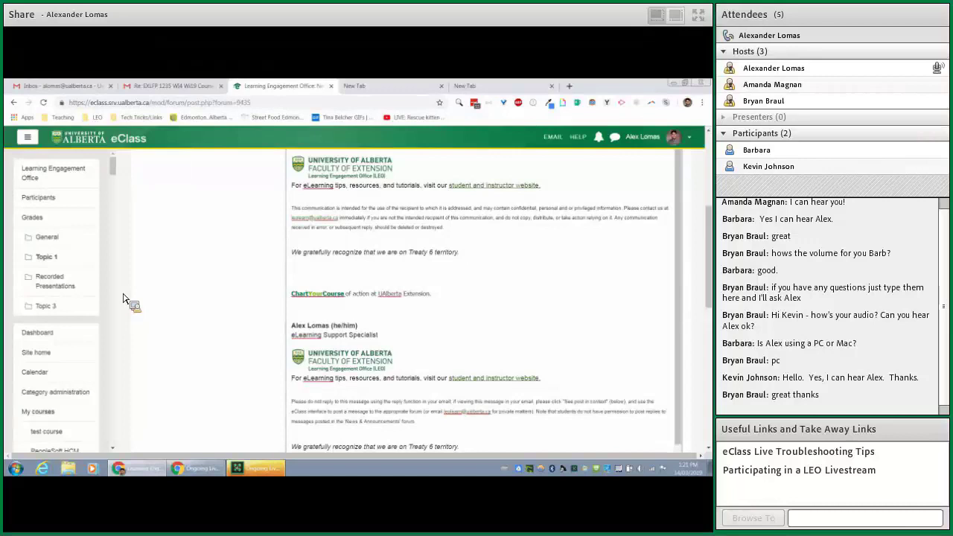
left_click(421, 87)
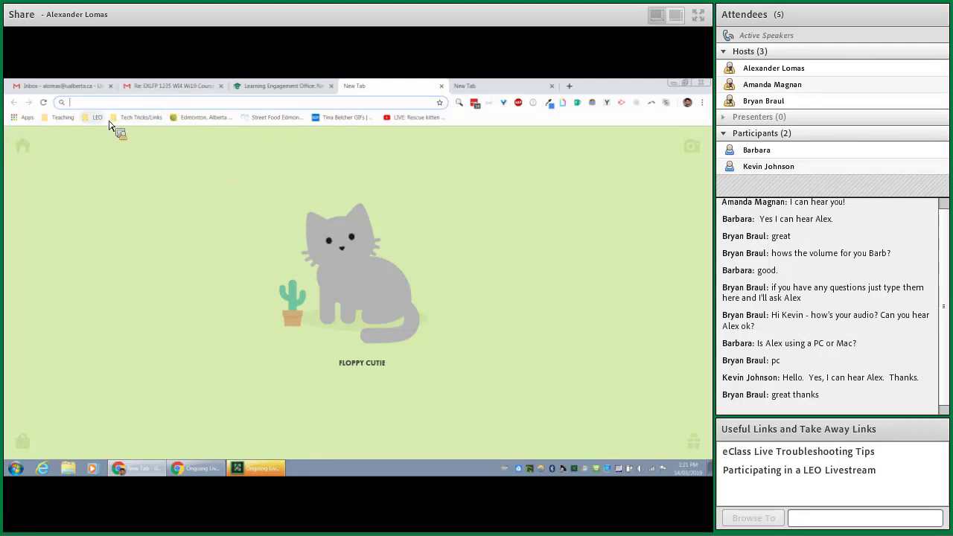
- Open the diffchecker.com/diff text comparison page from the address bar
type("dif")
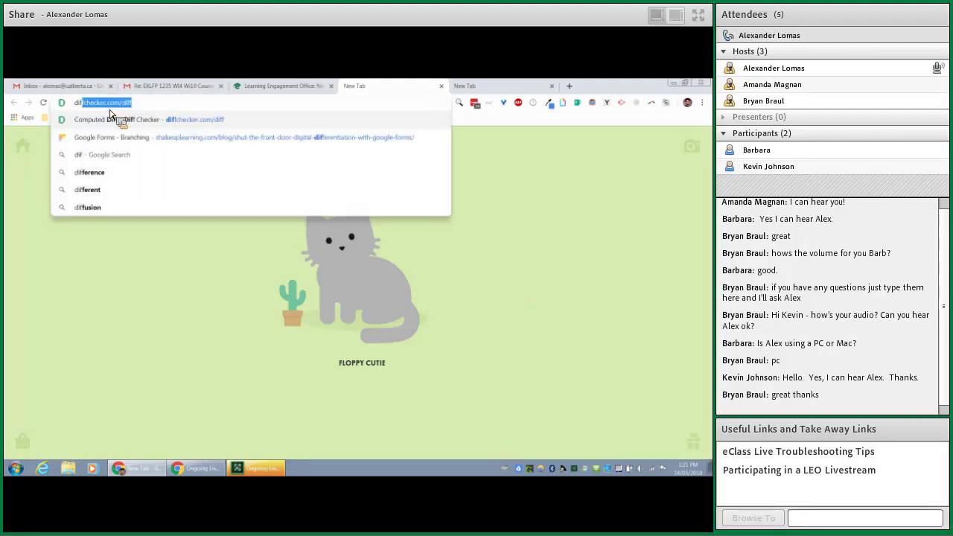
left_click(111, 118)
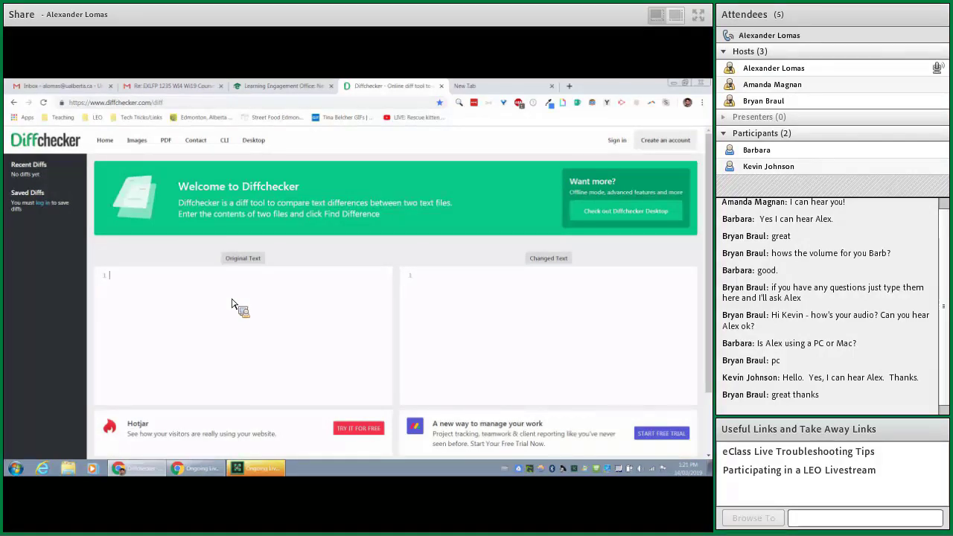
left_click(503, 86)
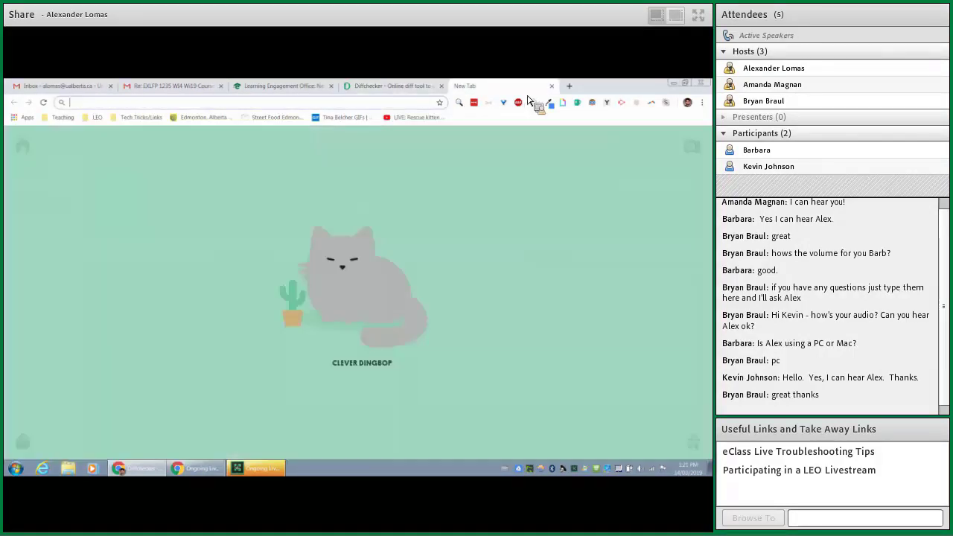
- Move the two signatures into Original Text and Changed Text and run Find Difference
left_click(325, 89)
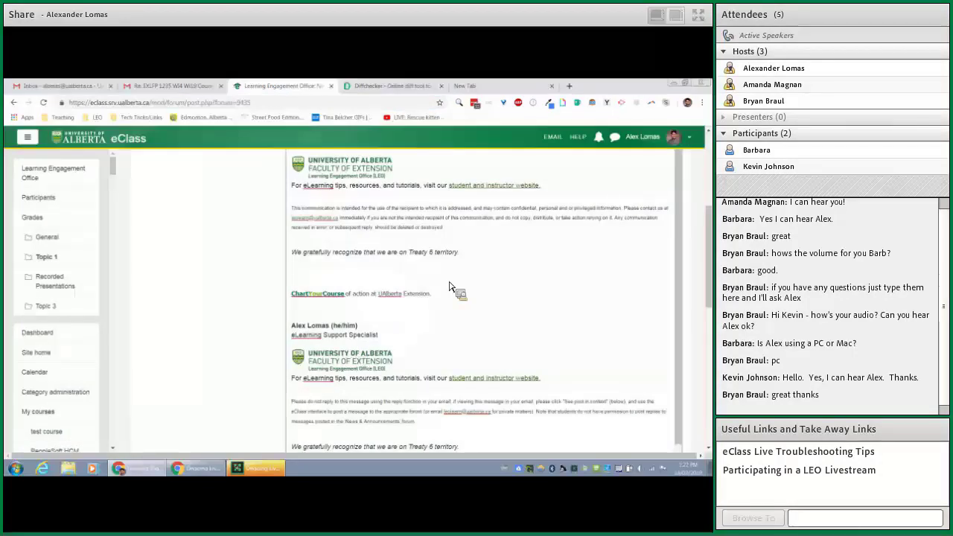
scroll(446, 298, "up", 10)
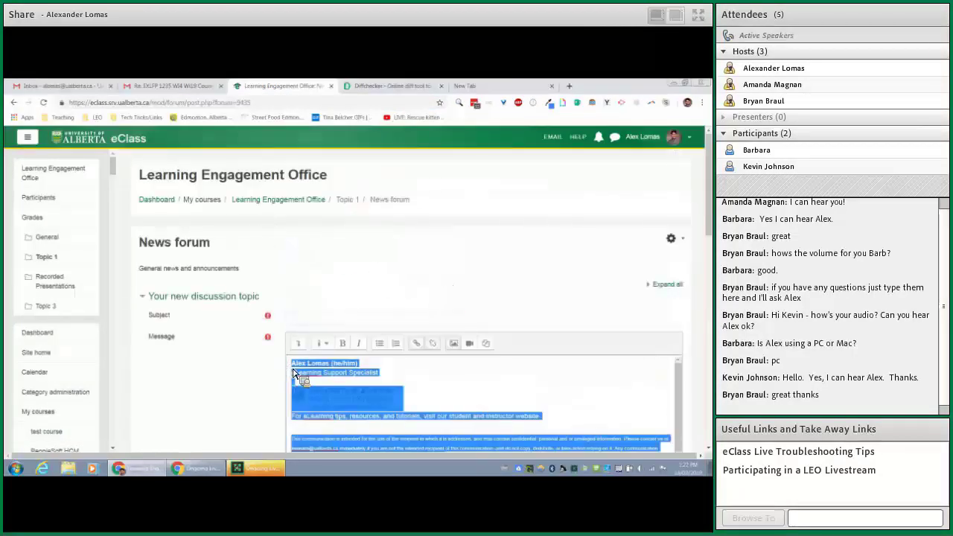
mouse_move(294, 371)
left_mouse_down()
mouse_move(393, 85)
mouse_move(196, 344)
mouse_move(302, 87)
mouse_move(403, 299)
mouse_move(298, 397)
left_mouse_up()
scroll(431, 304, "down", 10)
scroll(406, 246, "up", 4)
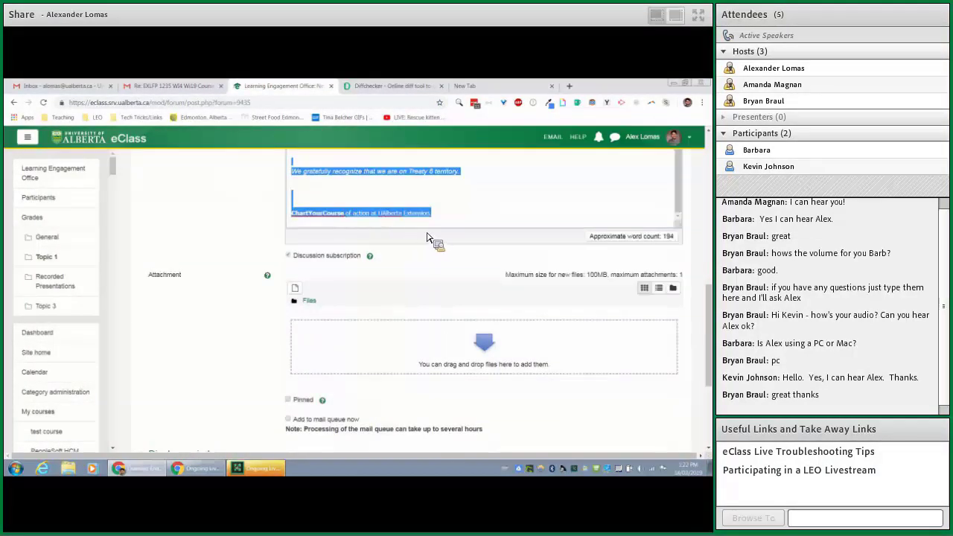
left_click(401, 88)
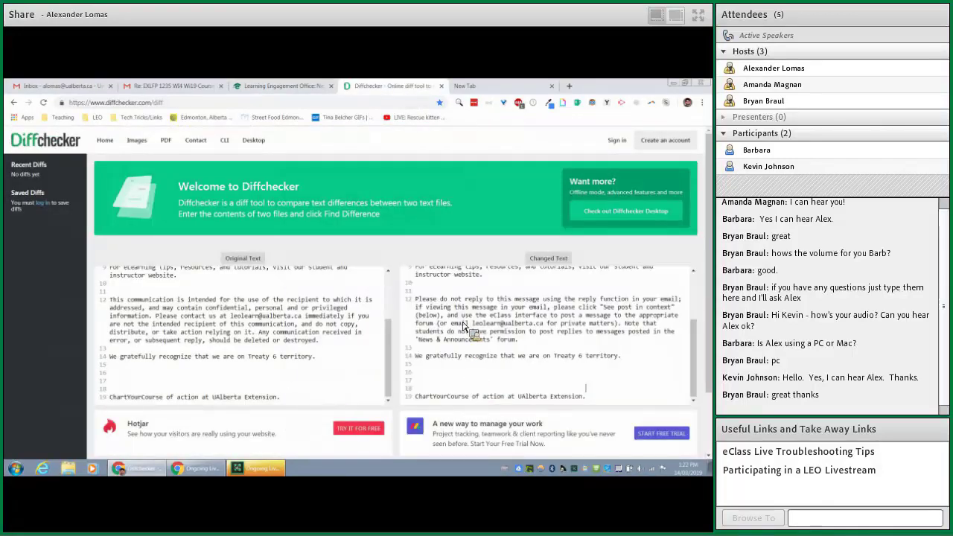
scroll(380, 257, "down", 3)
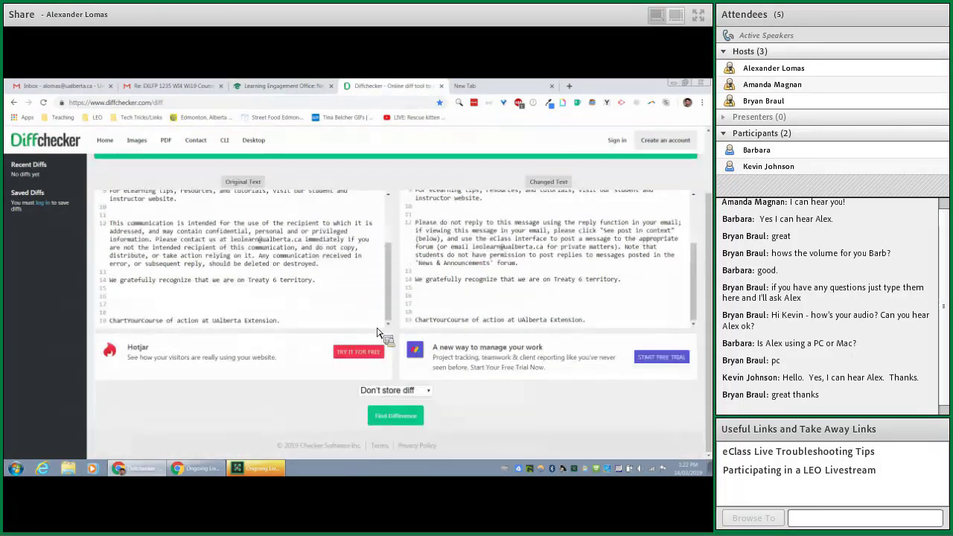
left_click(393, 416)
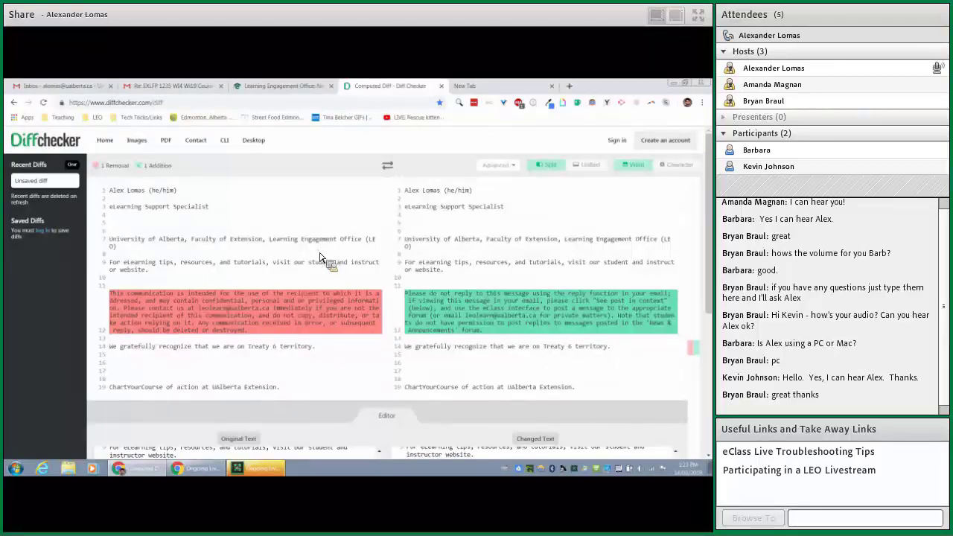
scroll(395, 276, "down", 3)
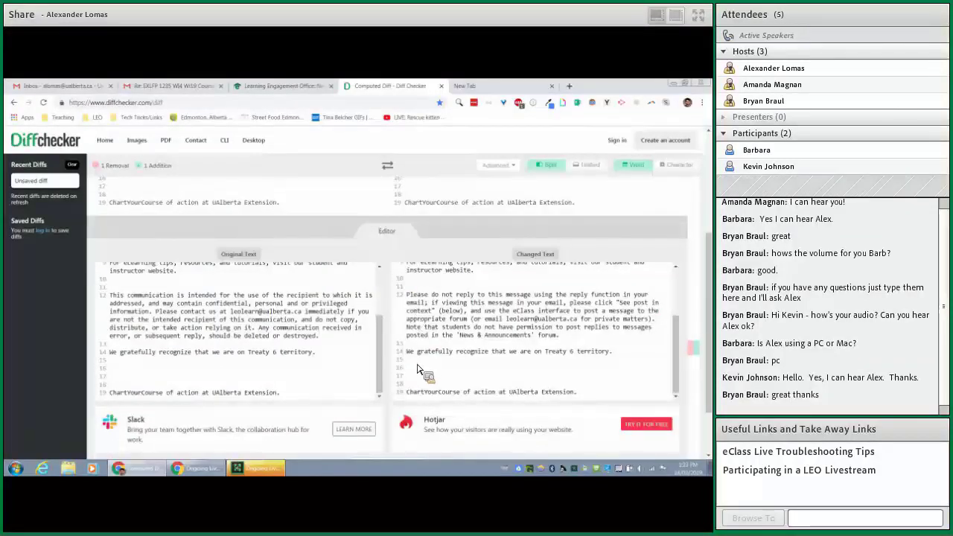
- Add an empty line at line 15 of the Changed Text and rerun Find Difference
left_click(416, 366)
scroll(354, 386, "down", 1)
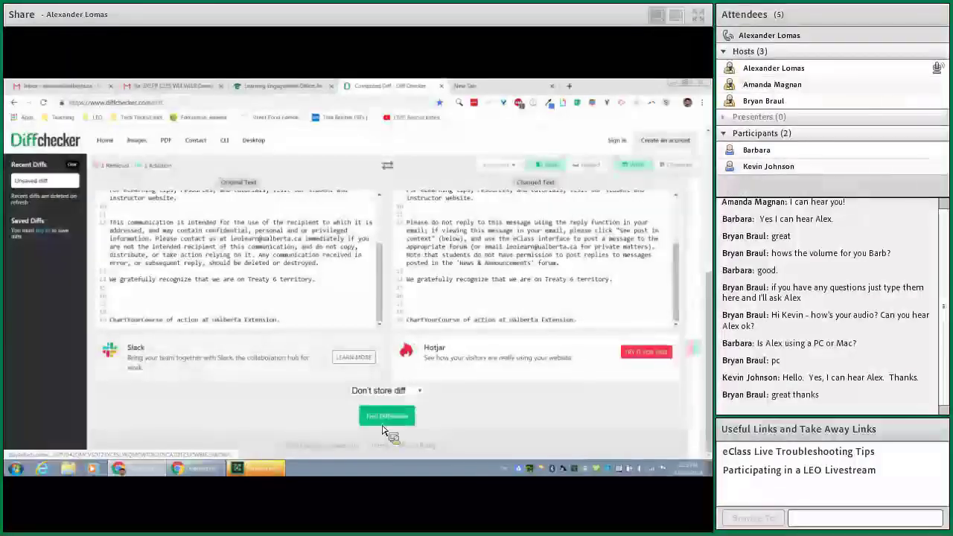
left_click(389, 417)
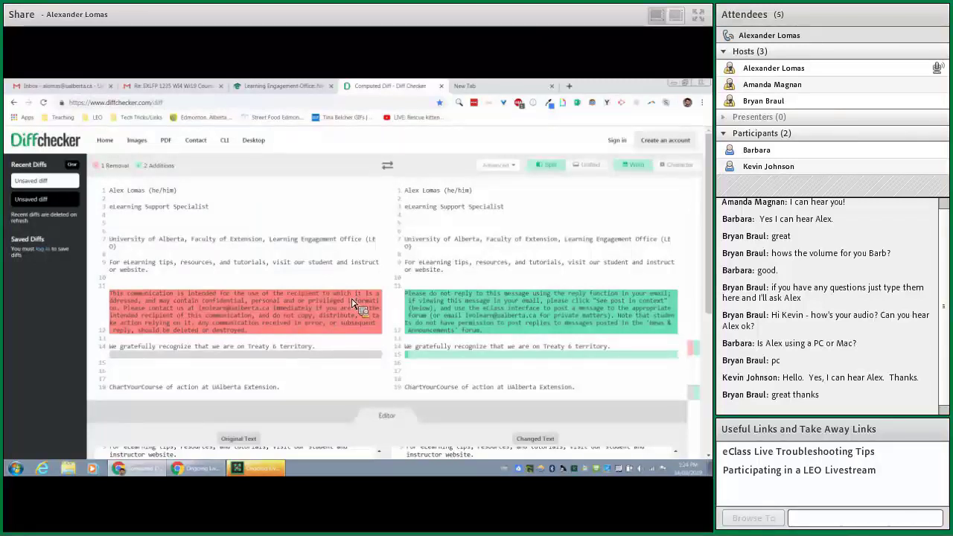
- Load google.ca in a new tab, search 'printer not working', and scroll the results
left_click(514, 88)
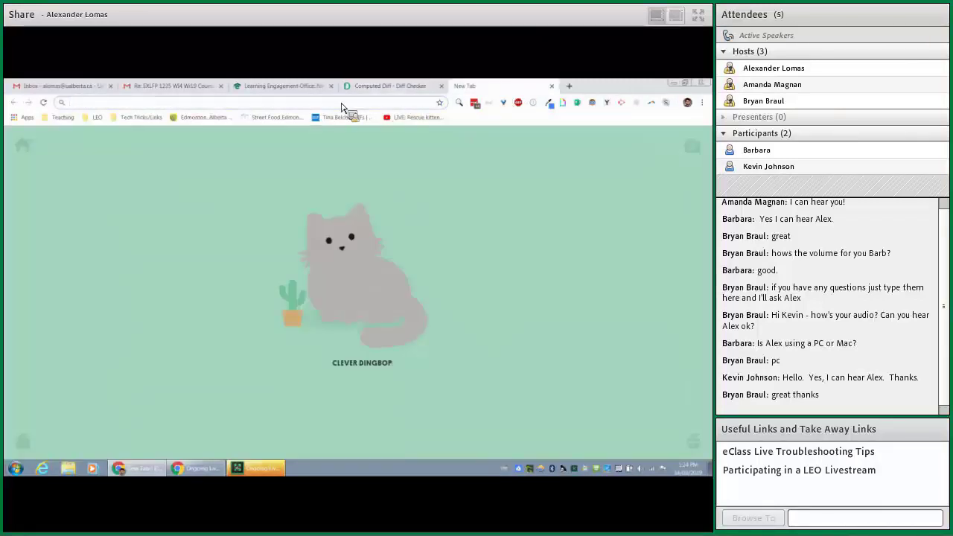
type("google.ca")
key("Return")
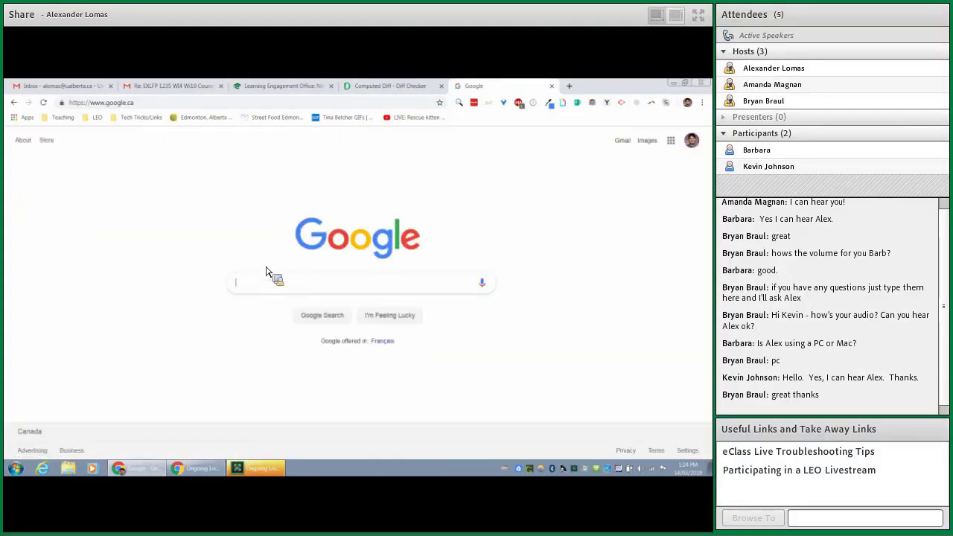
type("printer not working")
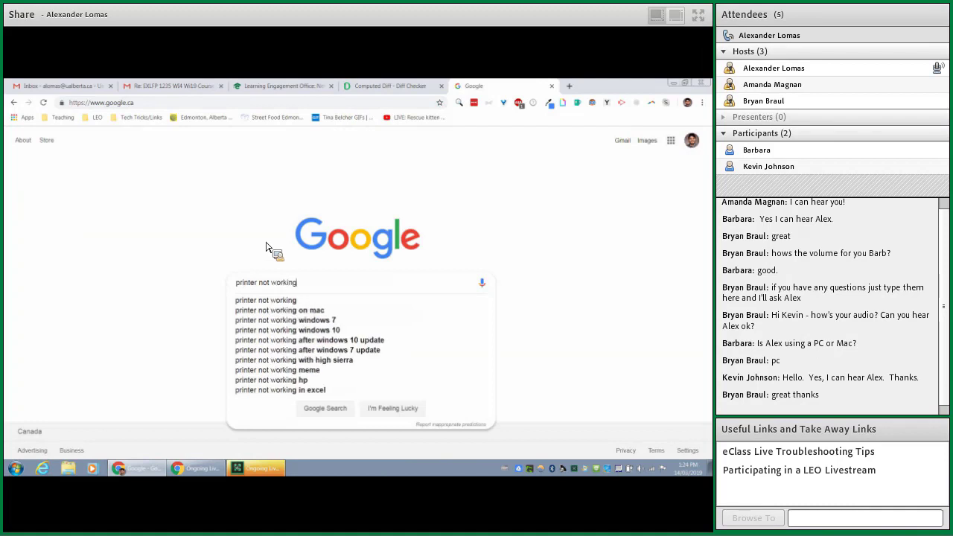
key("Return")
scroll(427, 301, "down", 3)
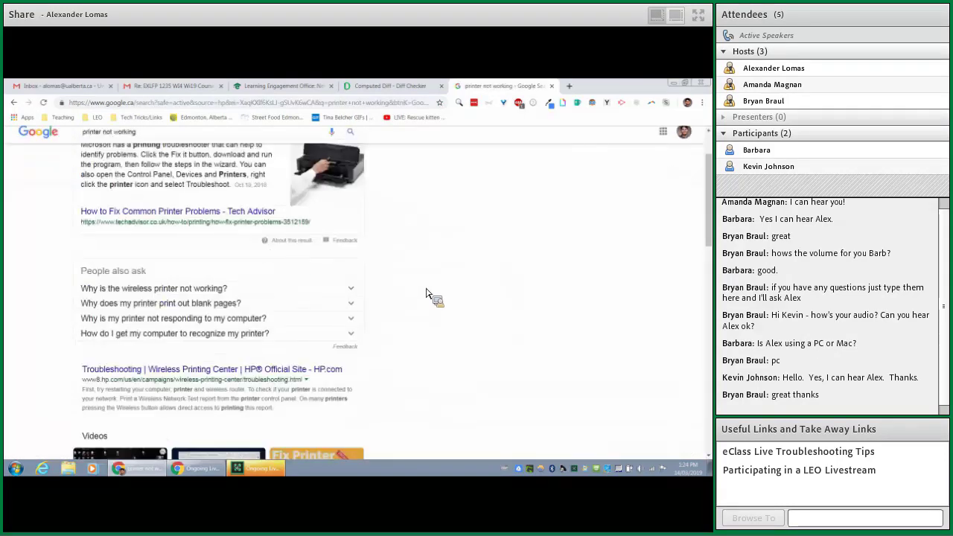
scroll(410, 339, "down", 3)
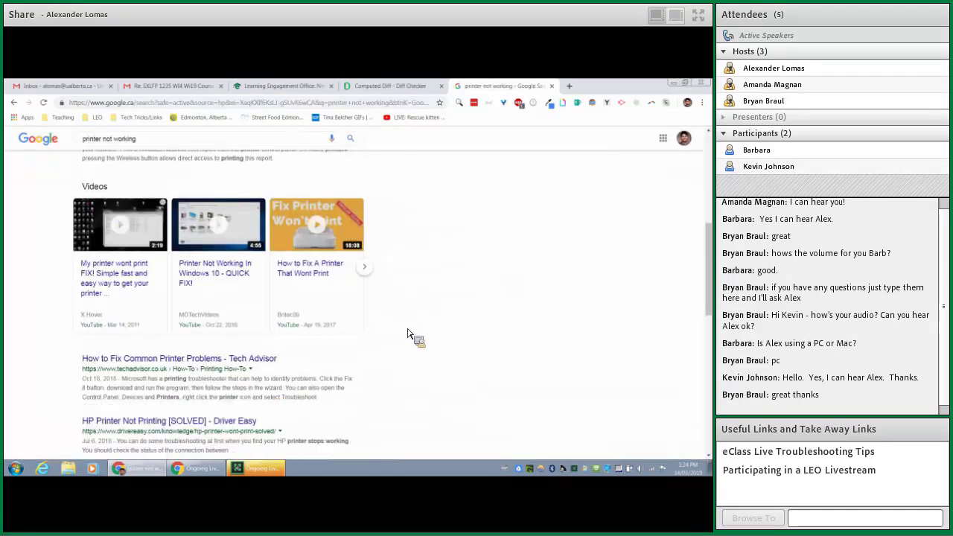
- Open the Tech Advisor printer article, turn off Adblock Plus on techadvisor.co.uk, and reload it
left_click(263, 360)
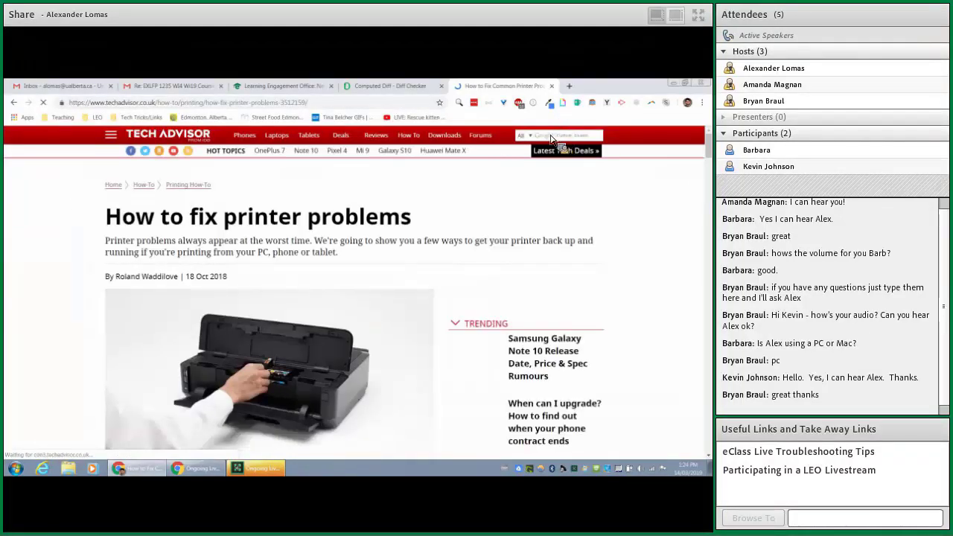
mouse_move(514, 134)
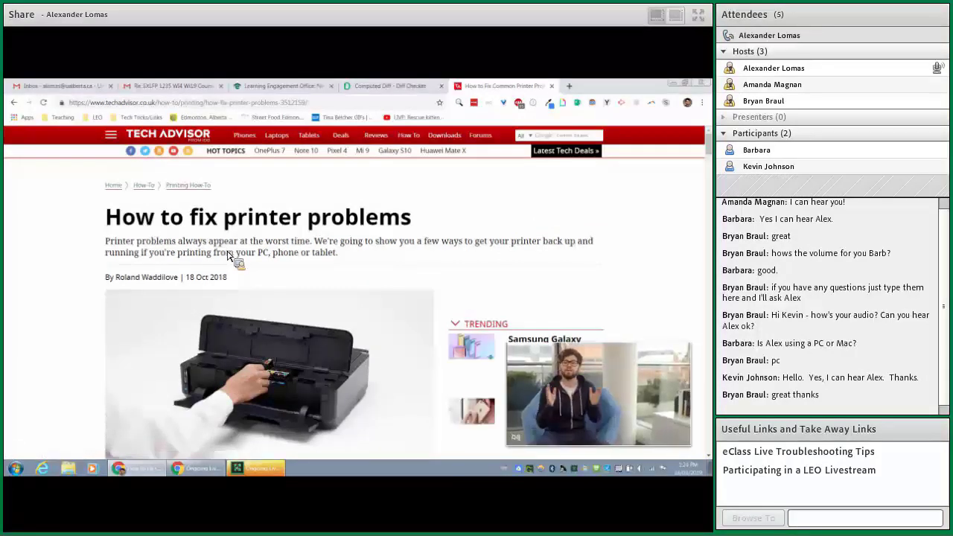
left_click(519, 103)
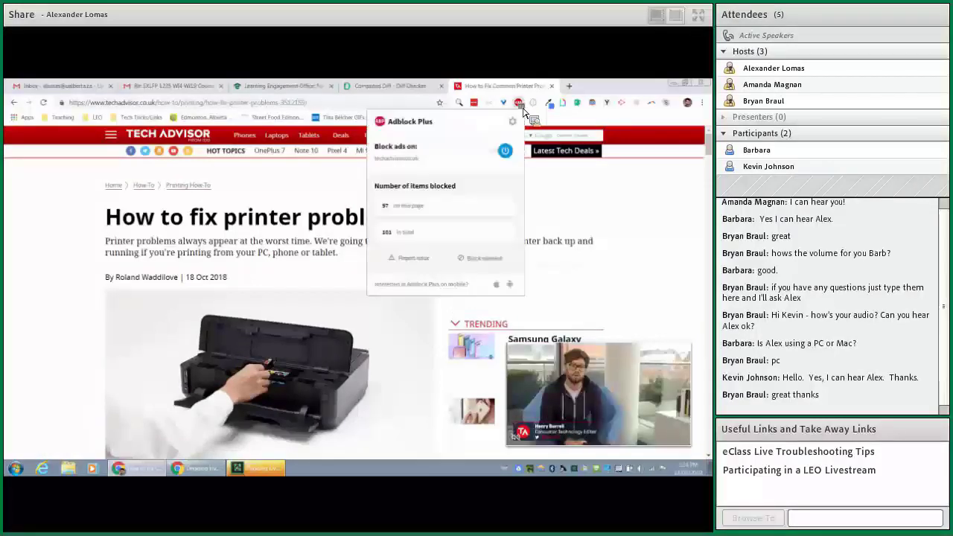
left_click(504, 151)
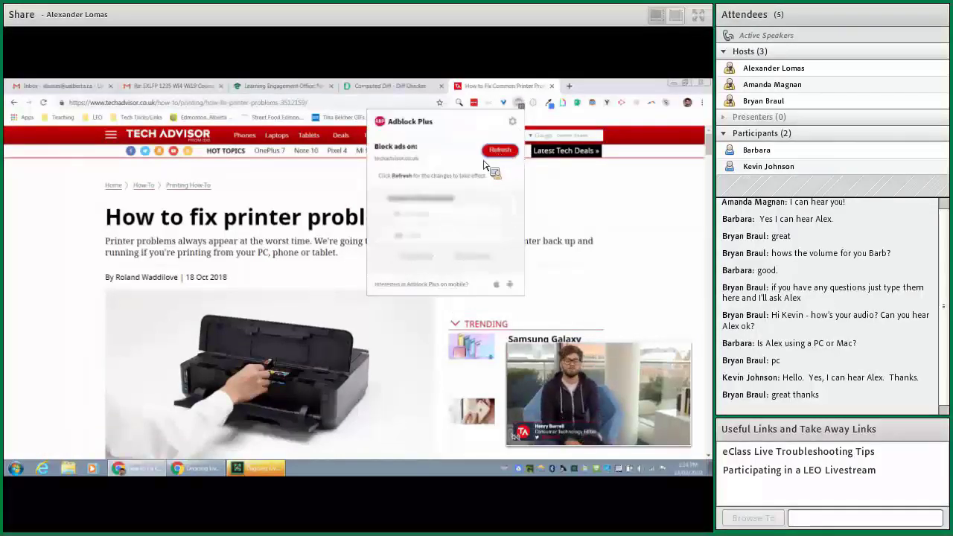
left_click(499, 151)
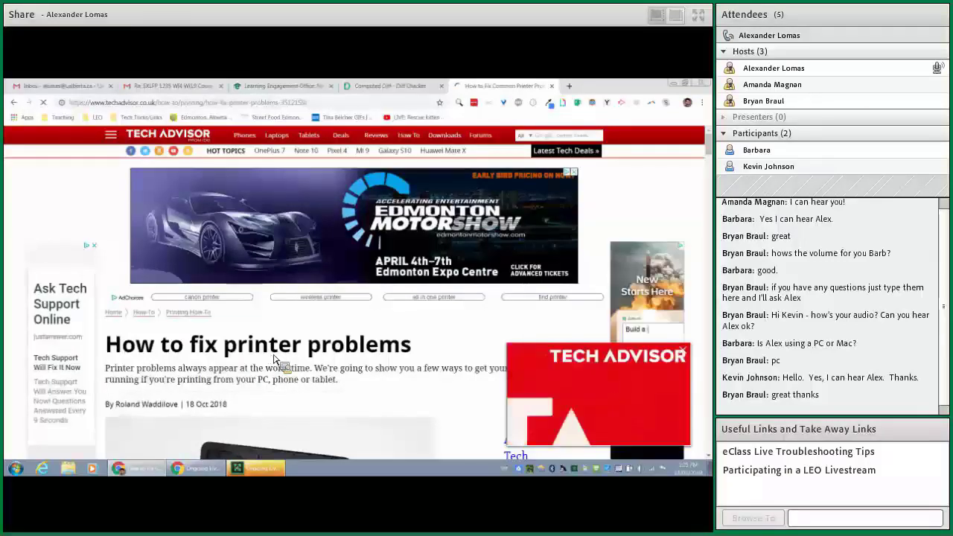
left_click(522, 105)
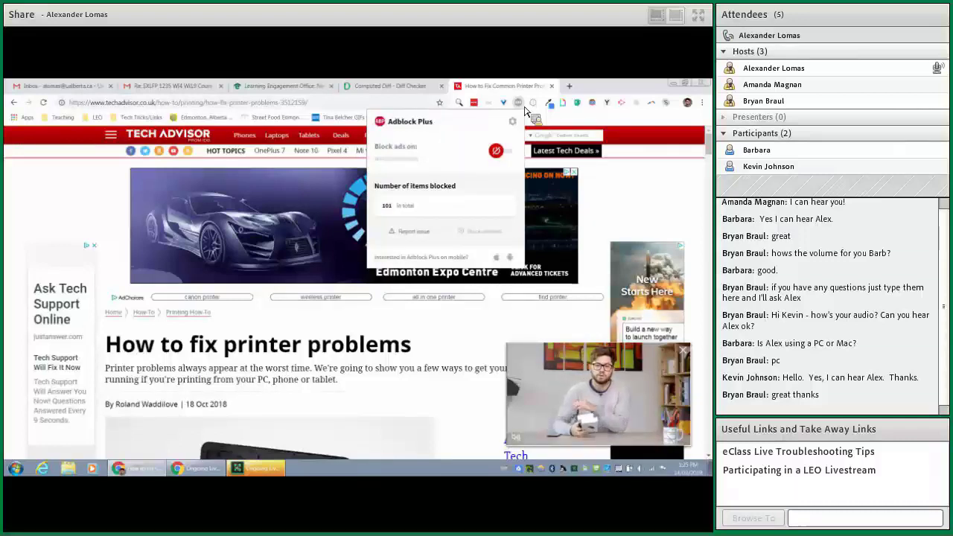
left_click(349, 383)
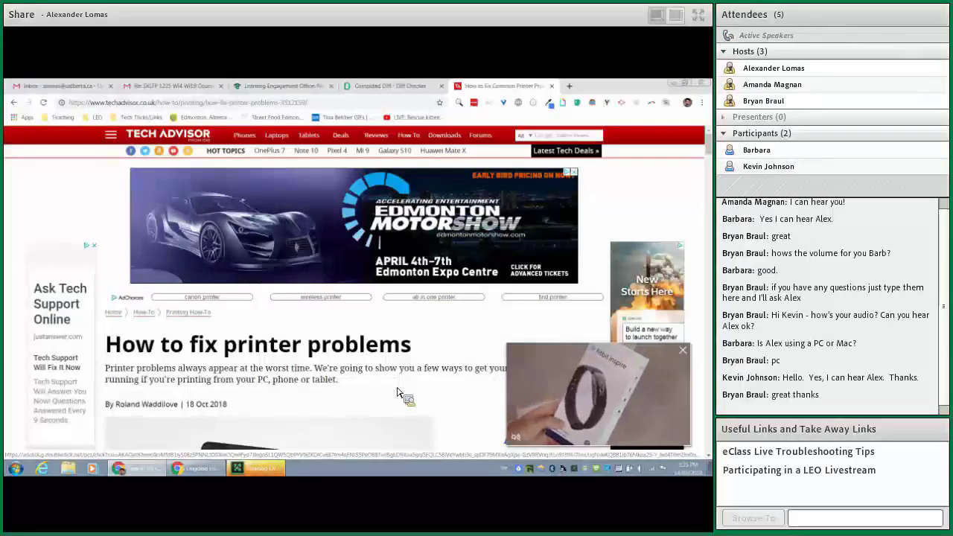
- Turn Adblock Plus blocking back on for techadvisor.co.uk and reload the article
left_click(518, 102)
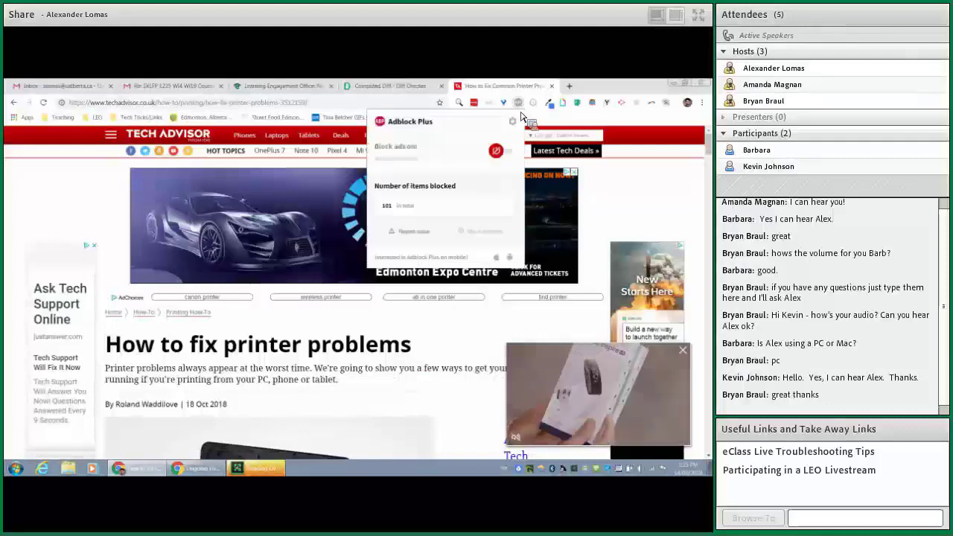
left_click(507, 150)
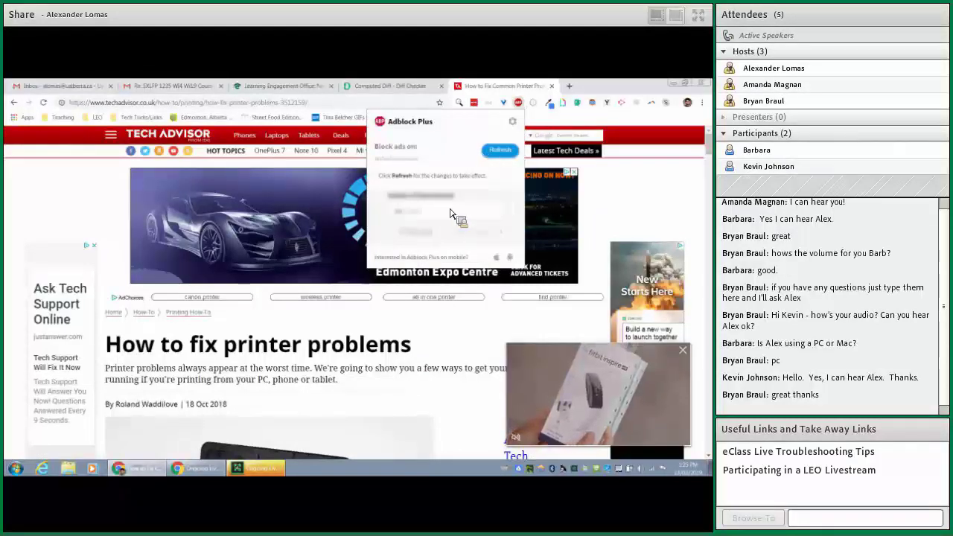
left_click(499, 151)
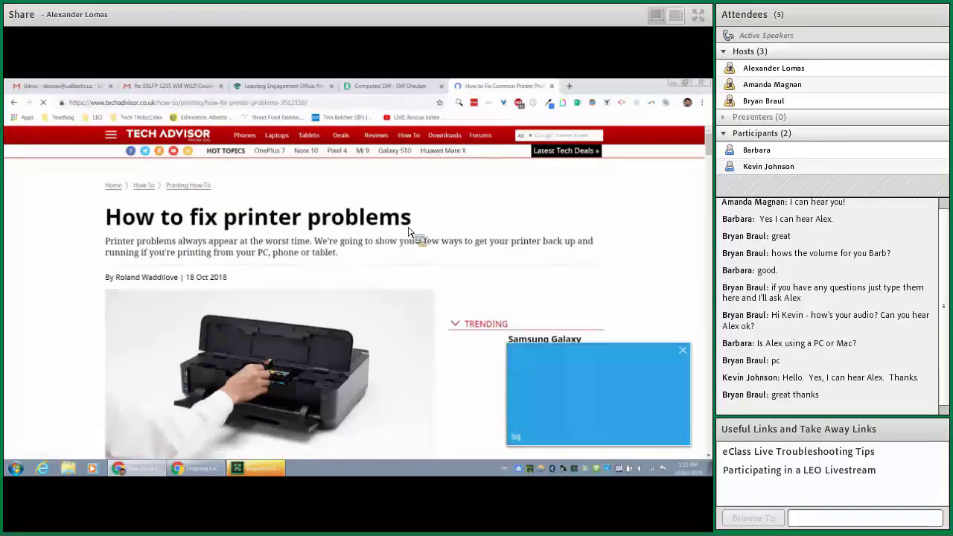
- Use Adblock Plus Block element to add a filter for the floating video ad
left_click(519, 102)
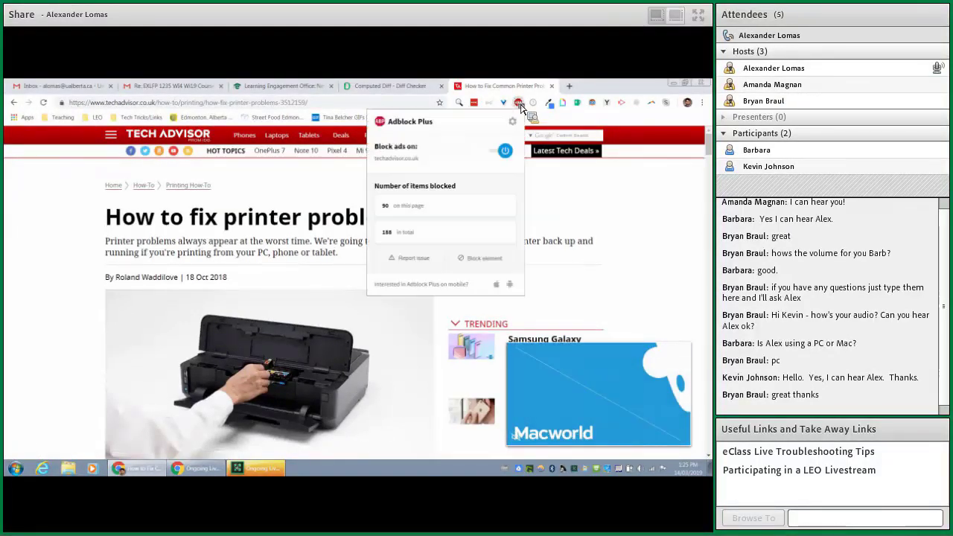
left_click(486, 258)
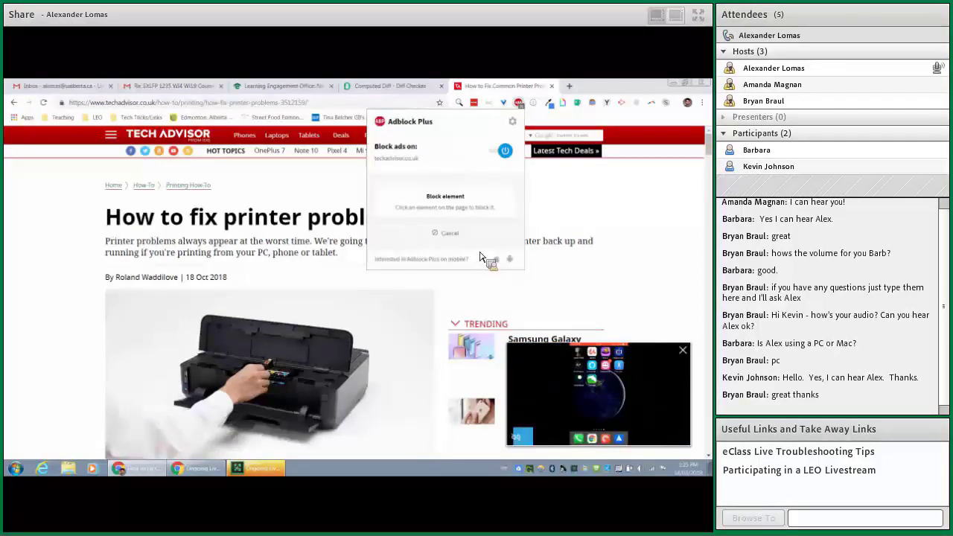
left_click(638, 374)
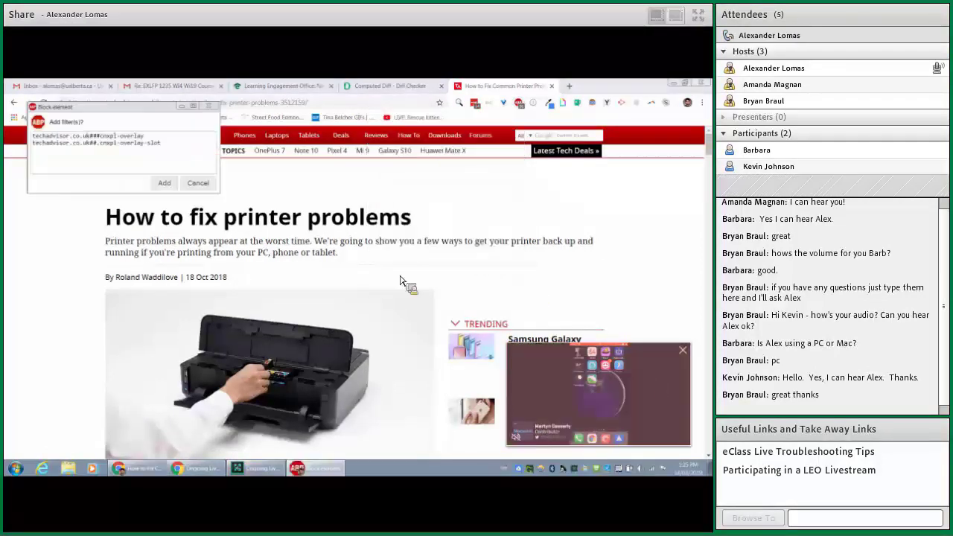
left_click(151, 182)
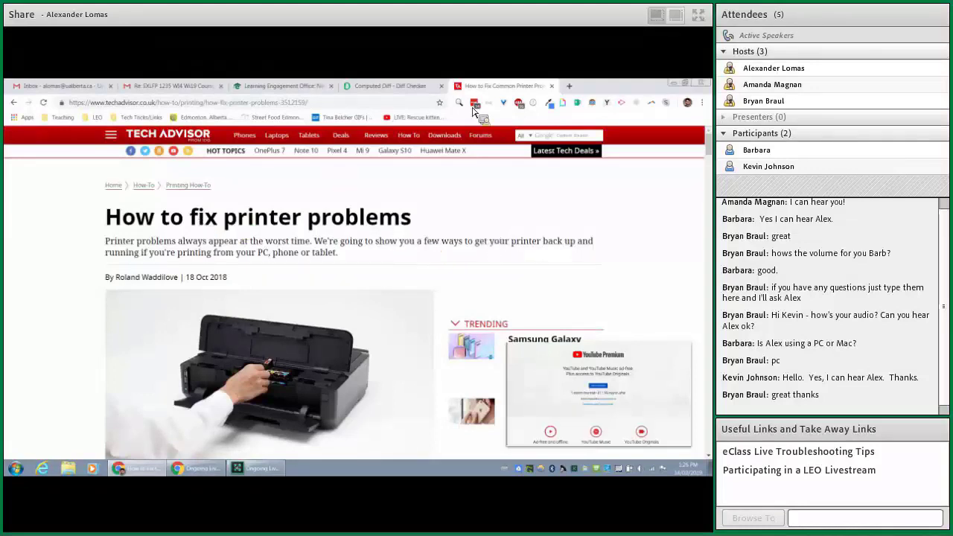
left_click(552, 86)
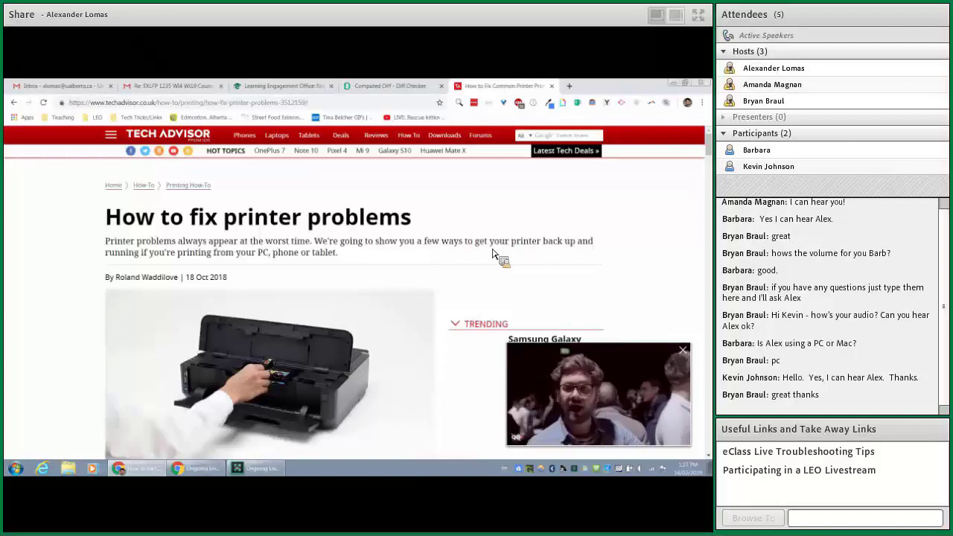
- Close the Tech Advisor tab and delete all text in Diffchecker's Original Text box
left_click(552, 87)
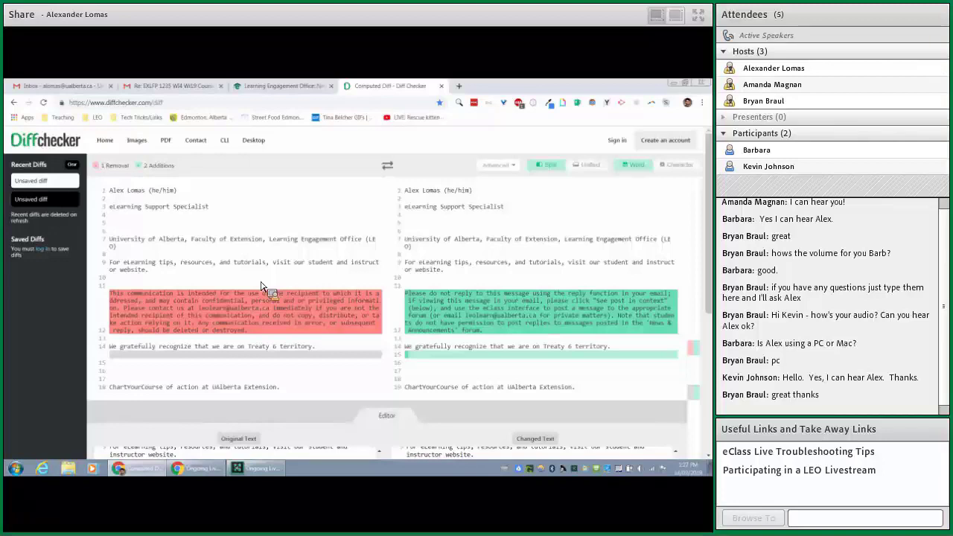
scroll(302, 248, "down", 3)
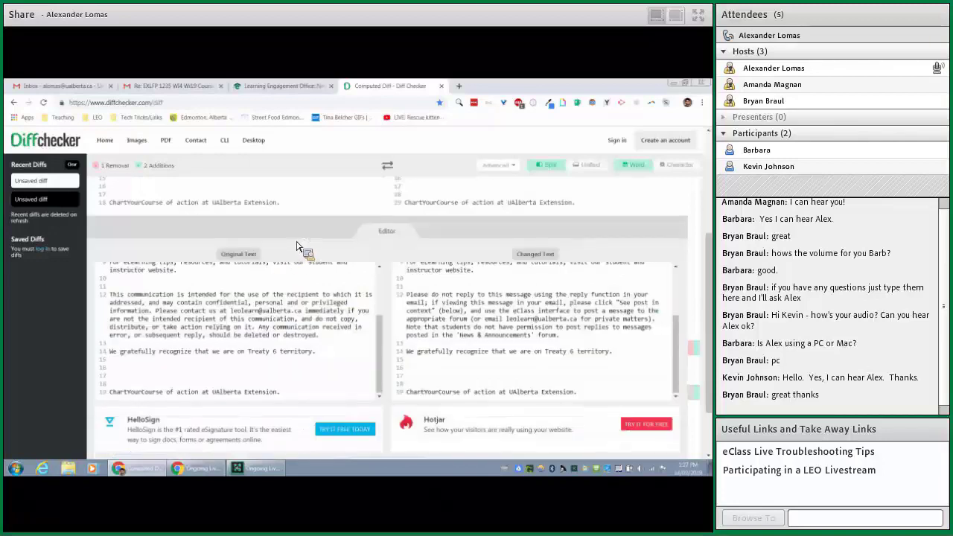
triple_click(210, 335)
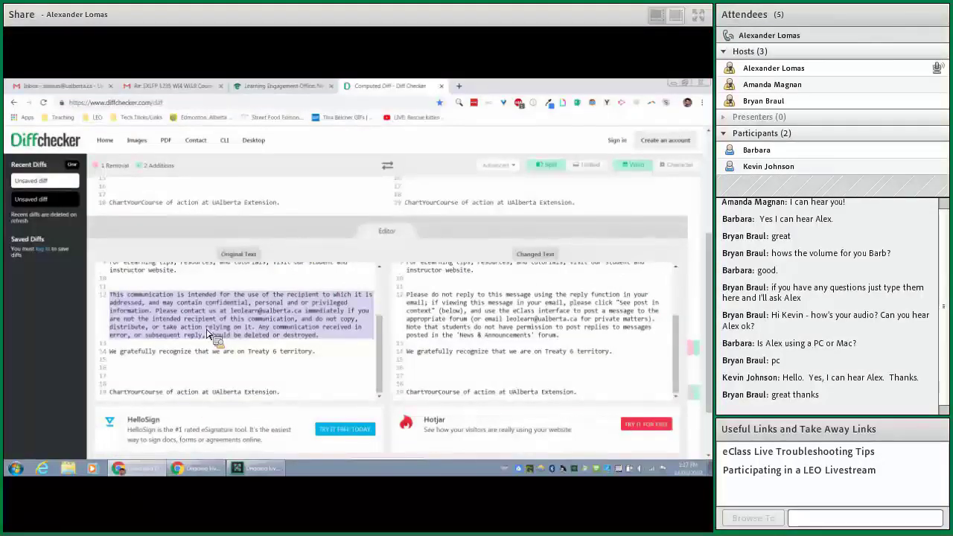
key("ctrl+a")
key("Delete")
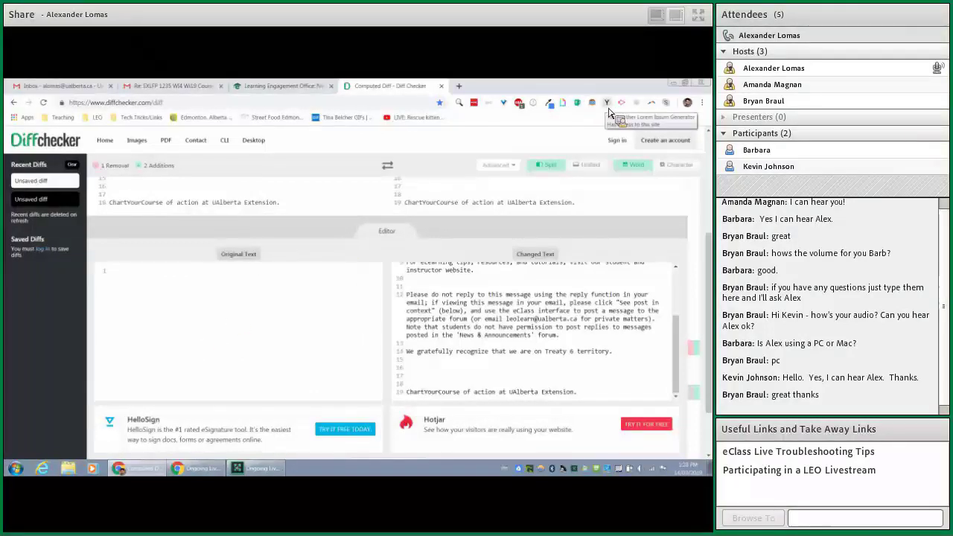
- Load meettheipsums.com in a new tab and scroll its list down to TV, Zombie and Pommie ipsum
left_click(459, 86)
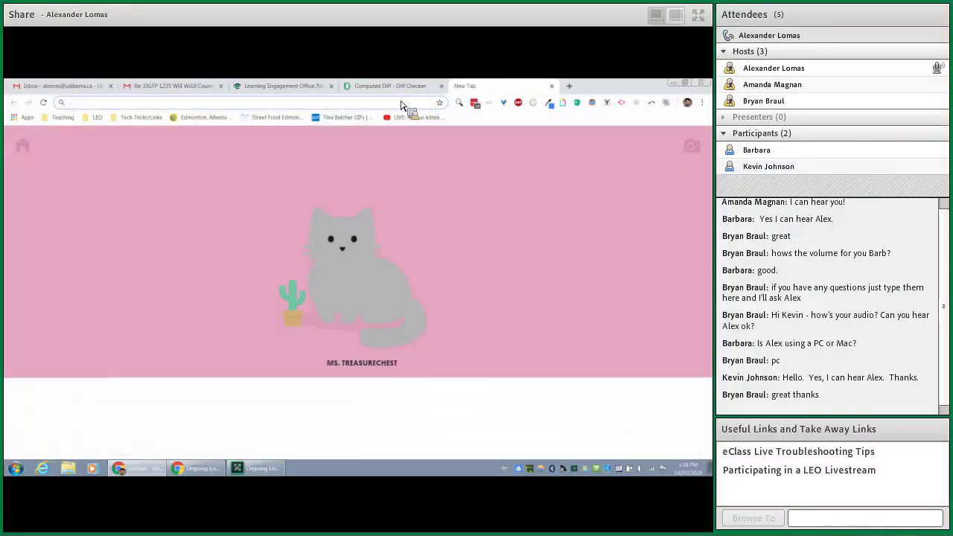
type("meett")
key("Return")
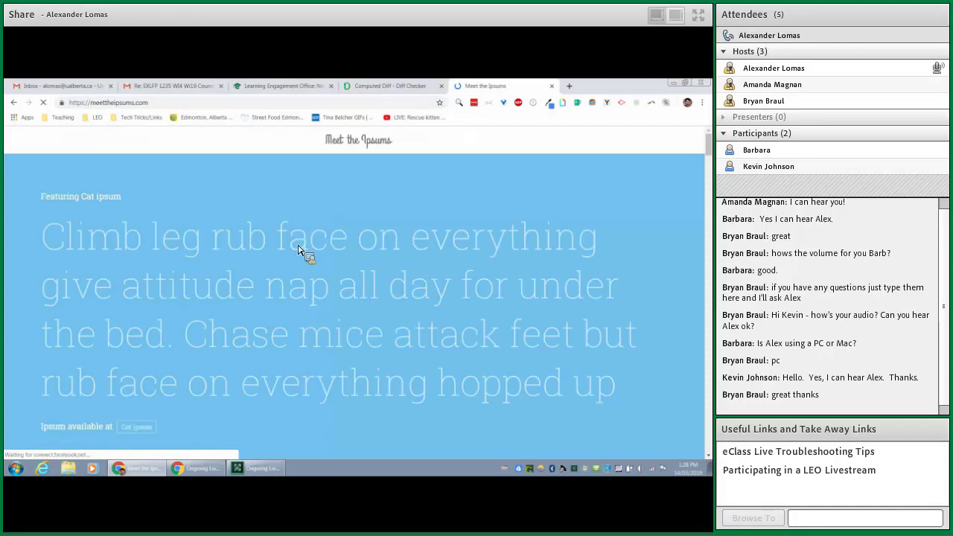
scroll(329, 234, "down", 5)
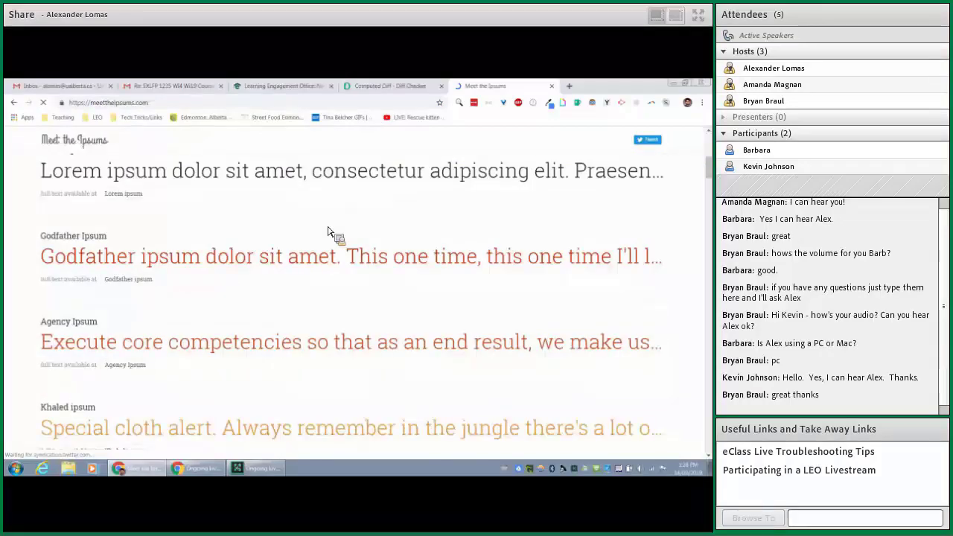
scroll(330, 233, "down", 6)
scroll(330, 234, "down", 4)
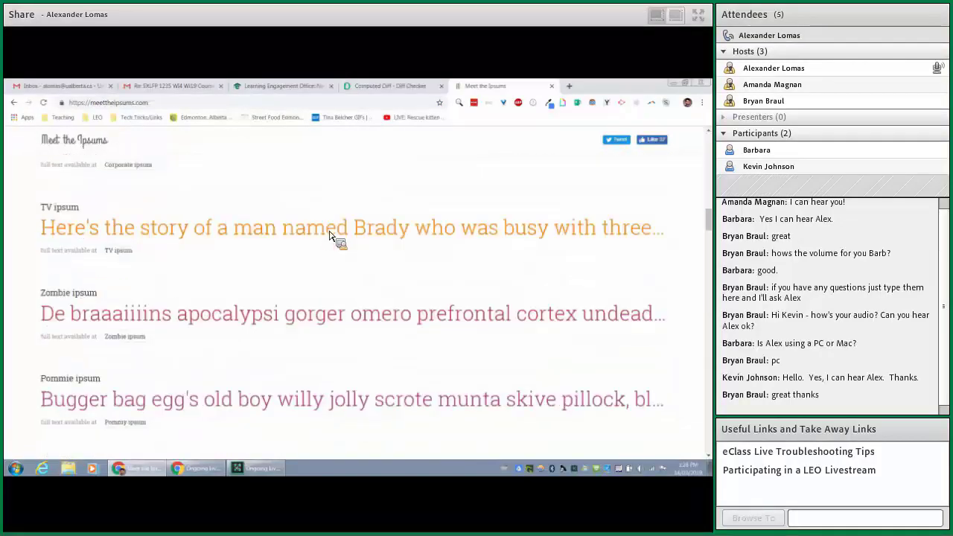
scroll(291, 249, "up", 1)
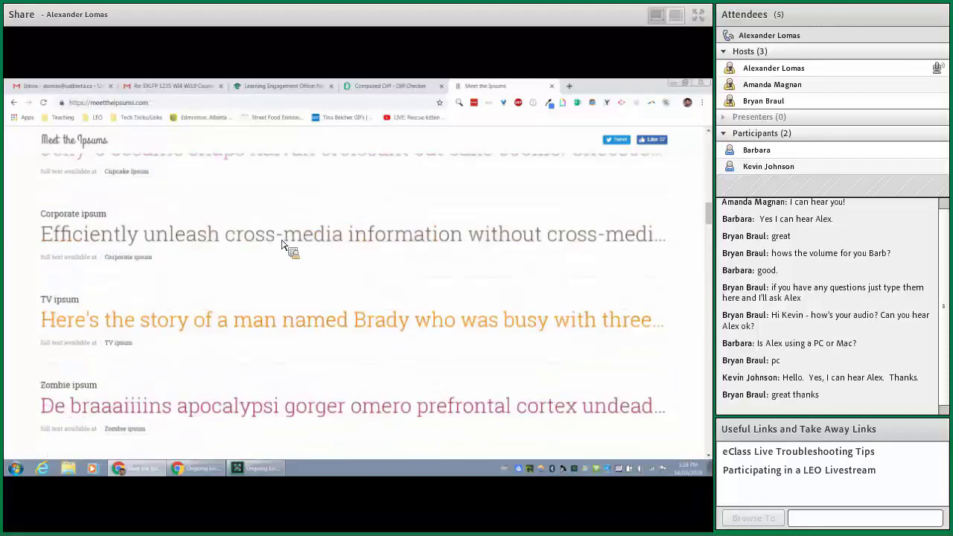
- Generate 4 paragraphs of Corporate Ipsum at cipsum.com and select all four paragraphs
left_click(147, 259)
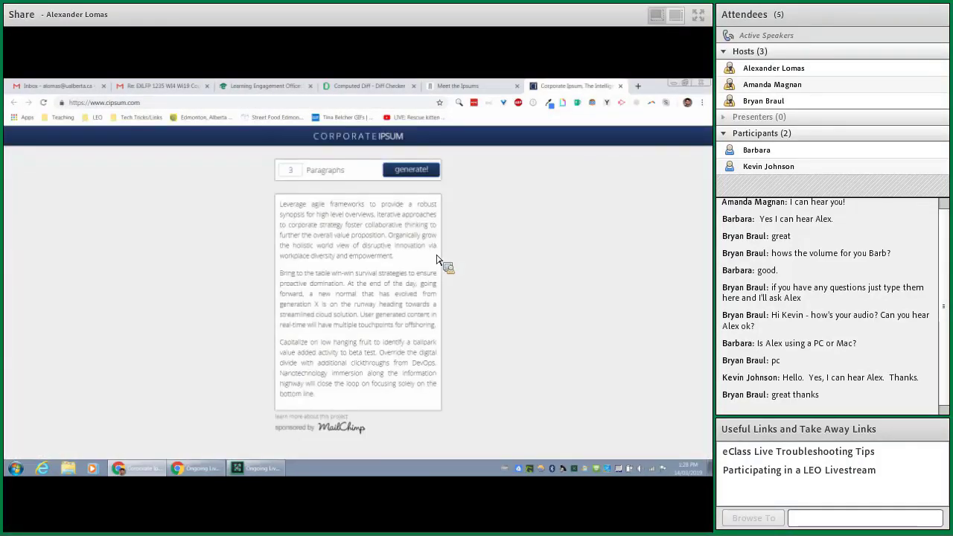
double_click(290, 174)
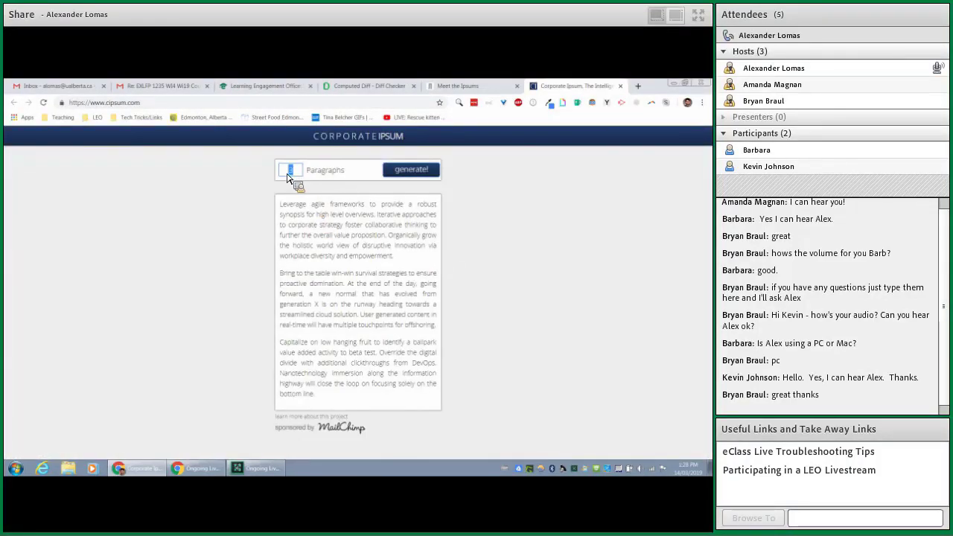
type("4")
left_click(397, 175)
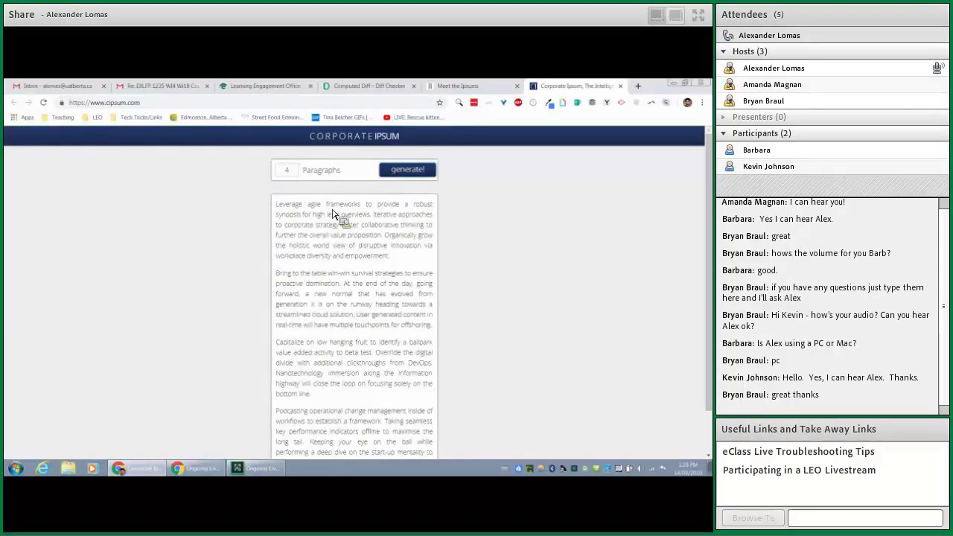
left_click_drag(275, 204, 440, 434)
scroll(402, 335, "down", 1)
left_click(425, 369)
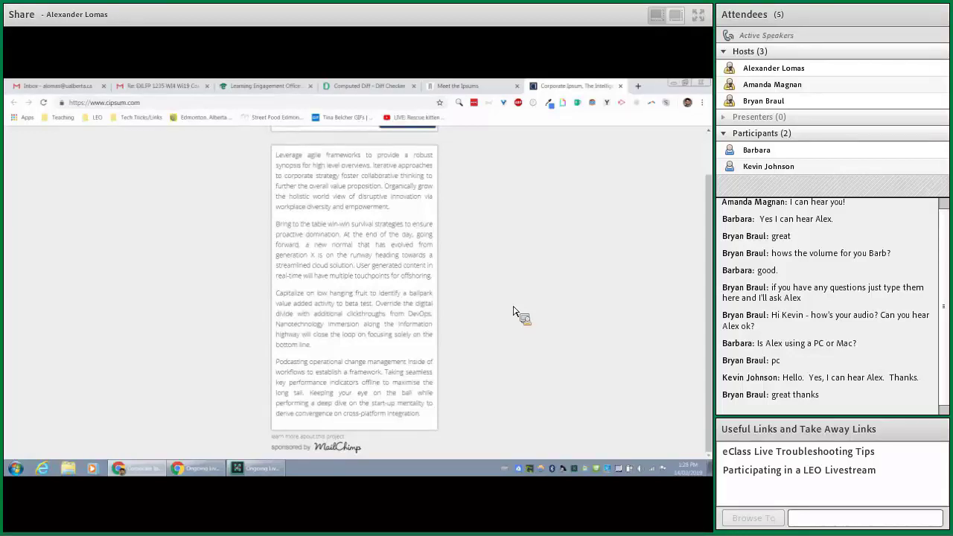
- Open Monocle ipsum from the Meet the Ipsums list, close its 500 error tab, and return to Diffchecker
left_click(456, 86)
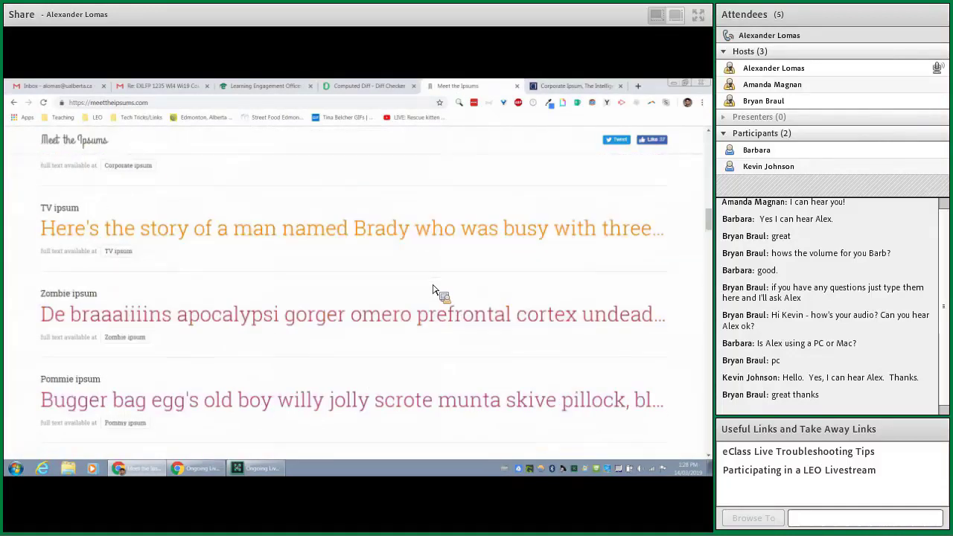
scroll(434, 290, "down", 5)
scroll(436, 292, "down", 1)
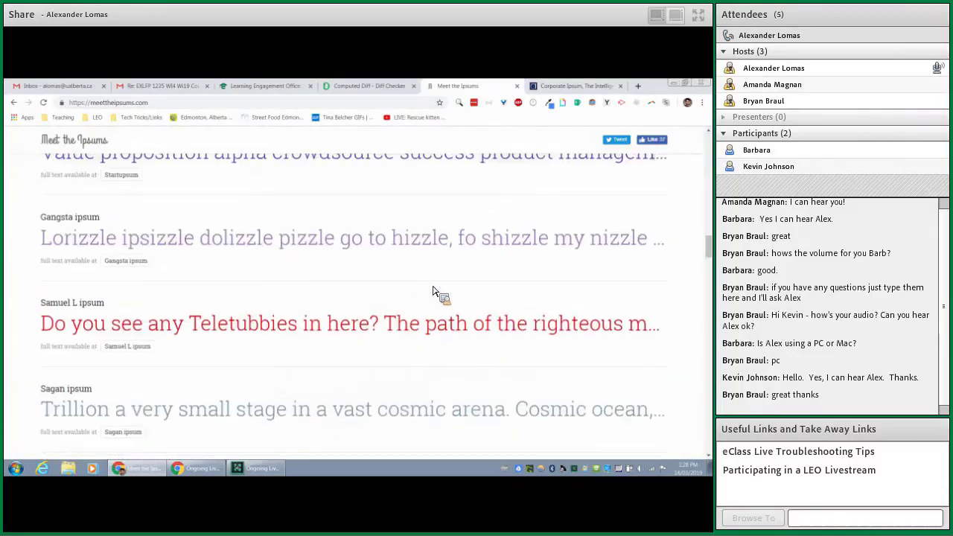
scroll(251, 277, "up", 1)
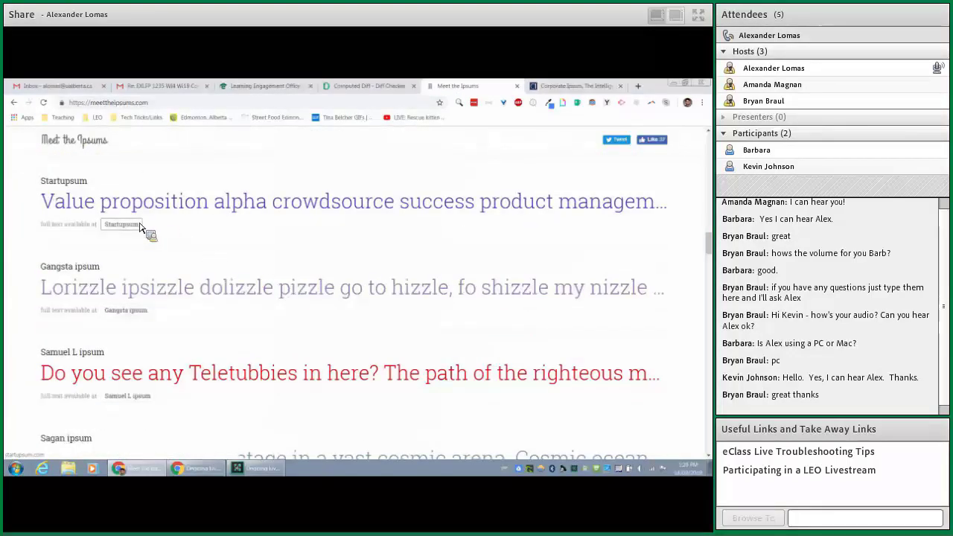
scroll(434, 278, "down", 3)
scroll(434, 277, "down", 5)
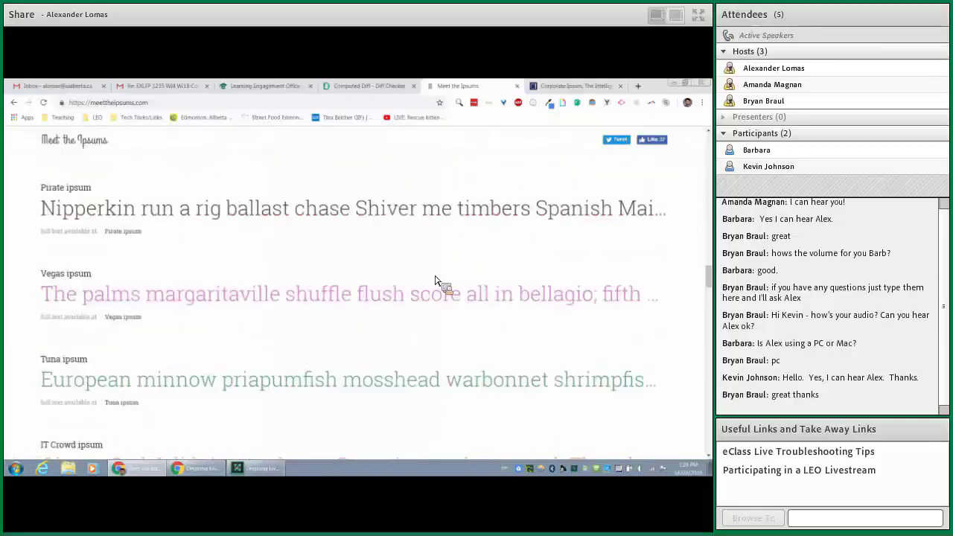
scroll(437, 394, "down", 2)
scroll(437, 395, "down", 2)
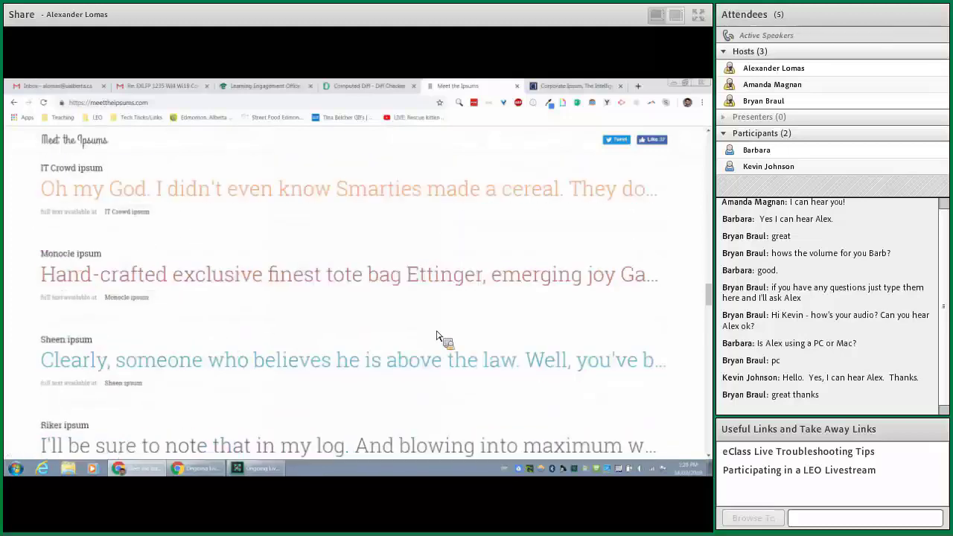
left_click(141, 301)
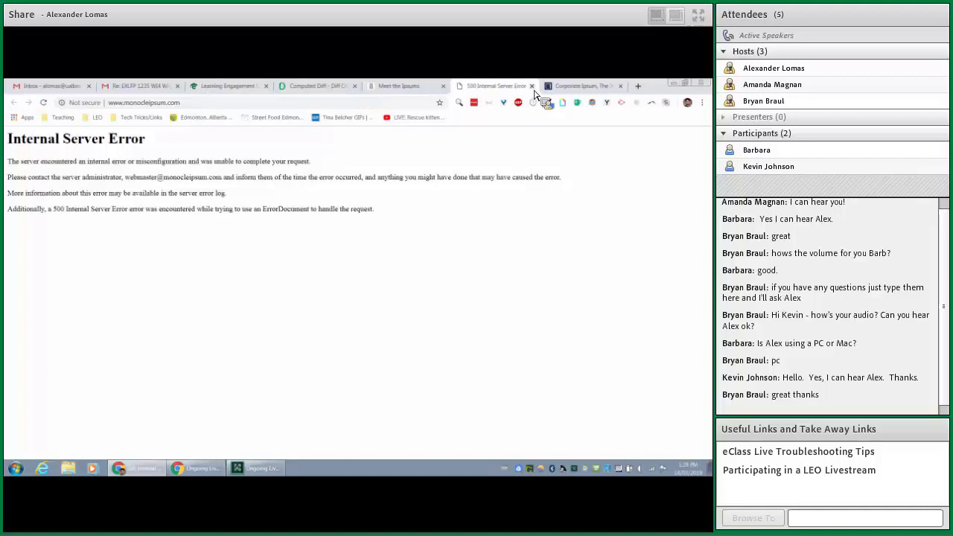
left_click(531, 86)
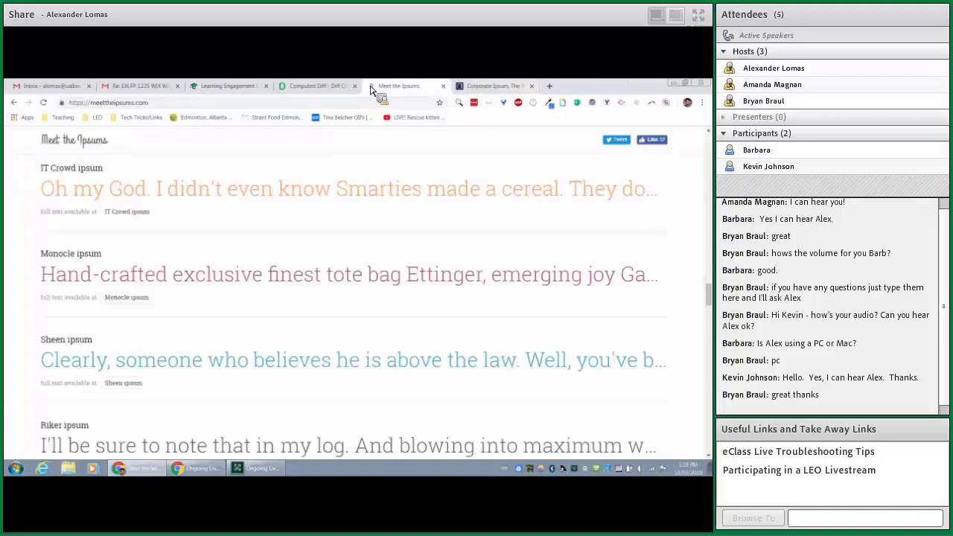
left_click(330, 88)
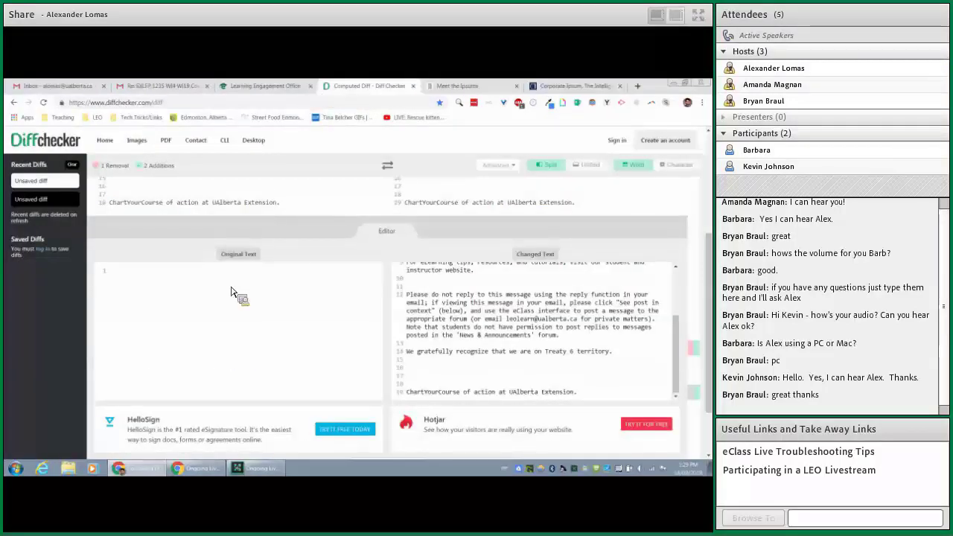
- Focus the empty Original Text box, then open a new Tabby Cat tab
left_click(204, 342)
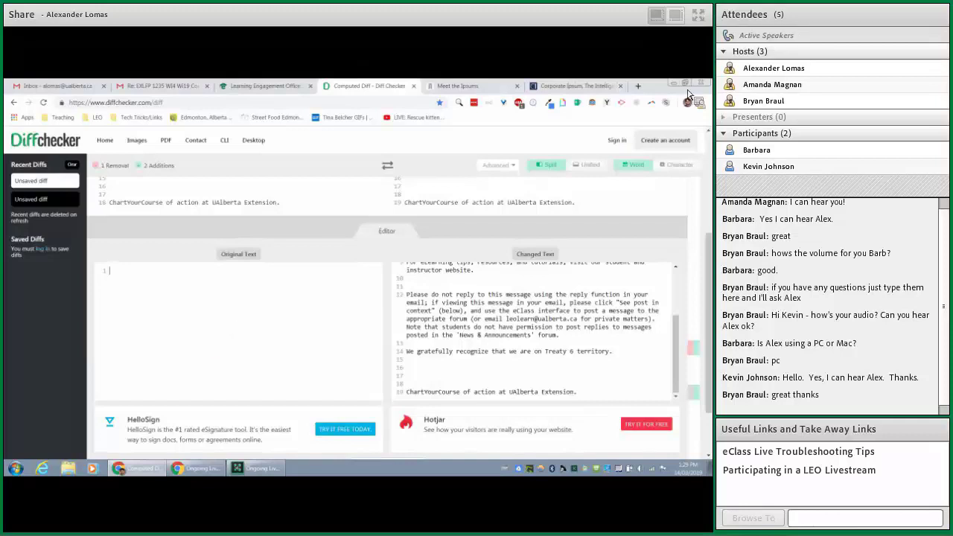
left_click(638, 87)
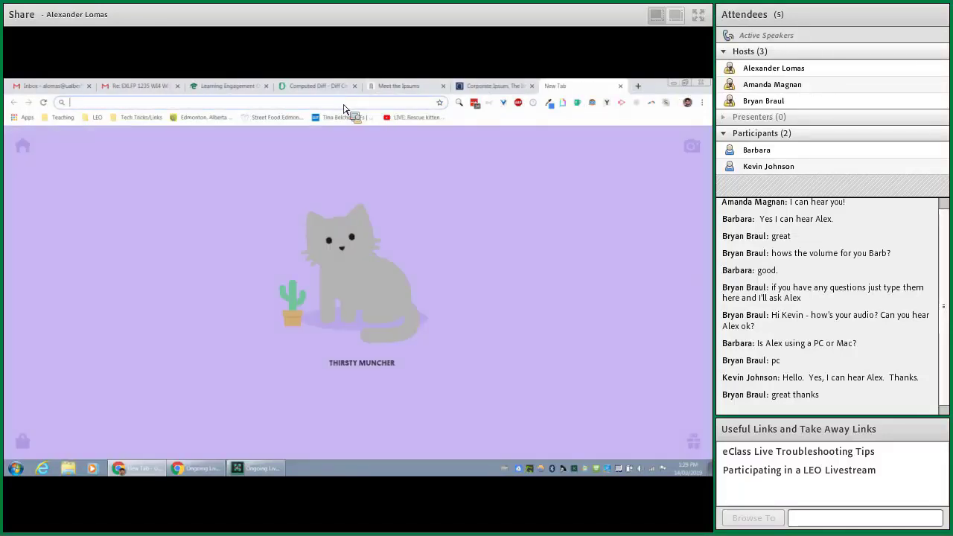
- Search Google for 'asana' and open asana.com from the results
type("asana")
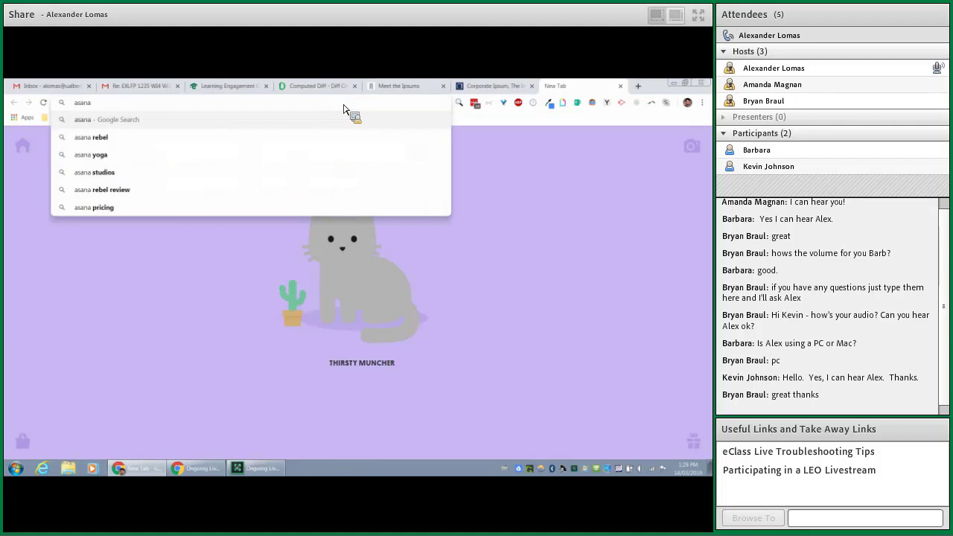
key("Return")
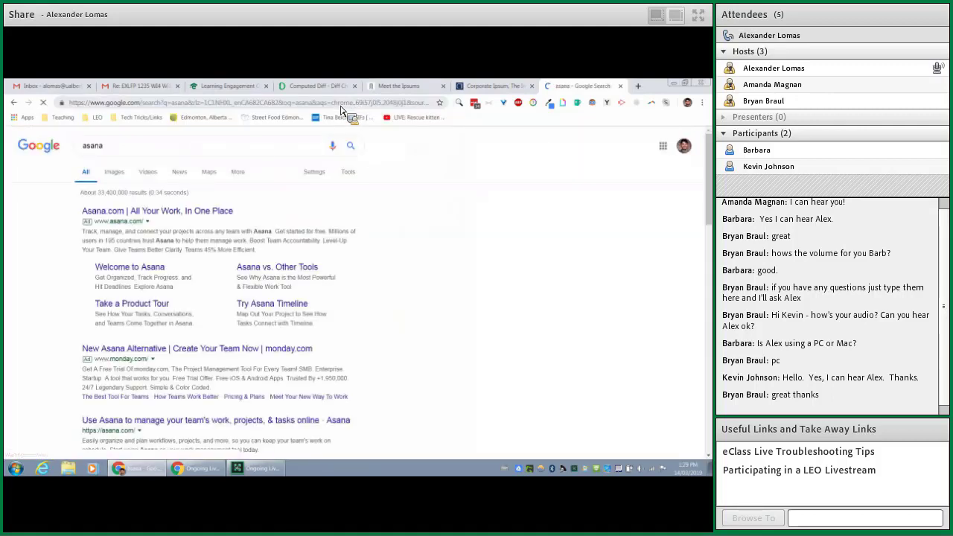
scroll(170, 391, "down", 1)
left_click(170, 377)
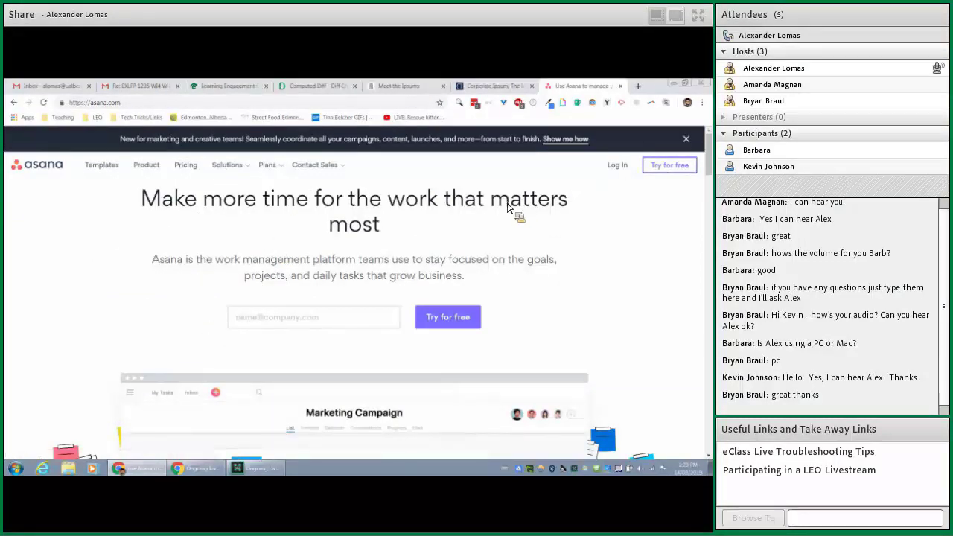
- Log in to Asana with the Google account and open My Tasks in LEO eLSPECs
left_click(620, 171)
left_click(362, 242)
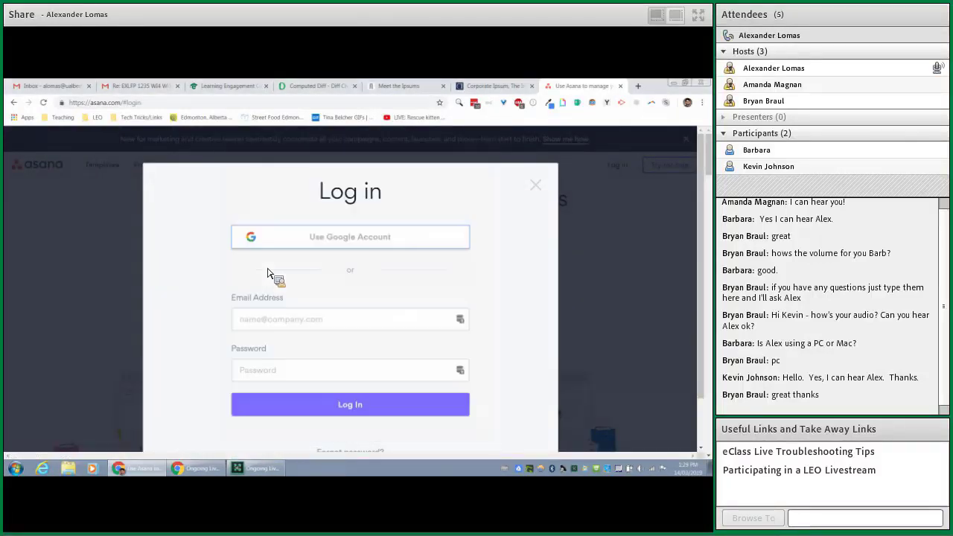
left_click(305, 246)
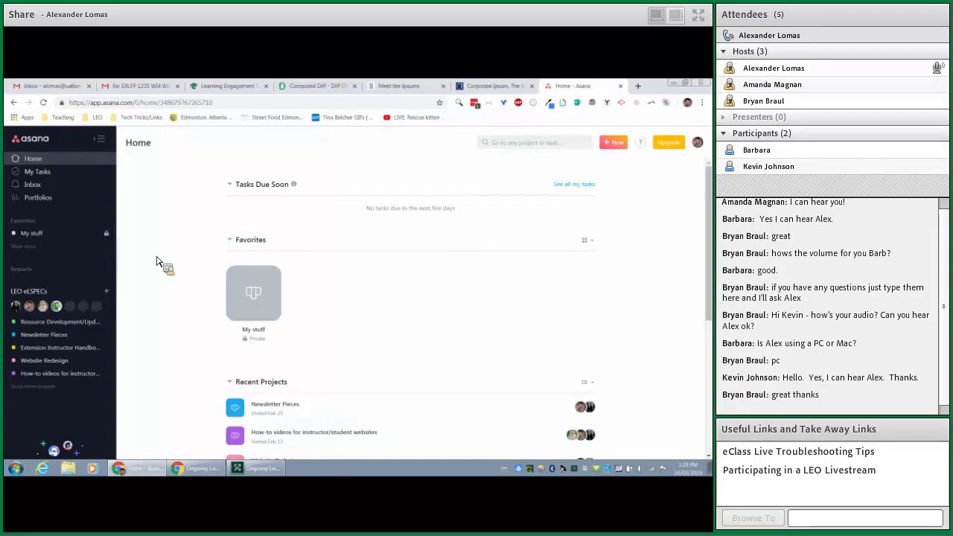
left_click(42, 176)
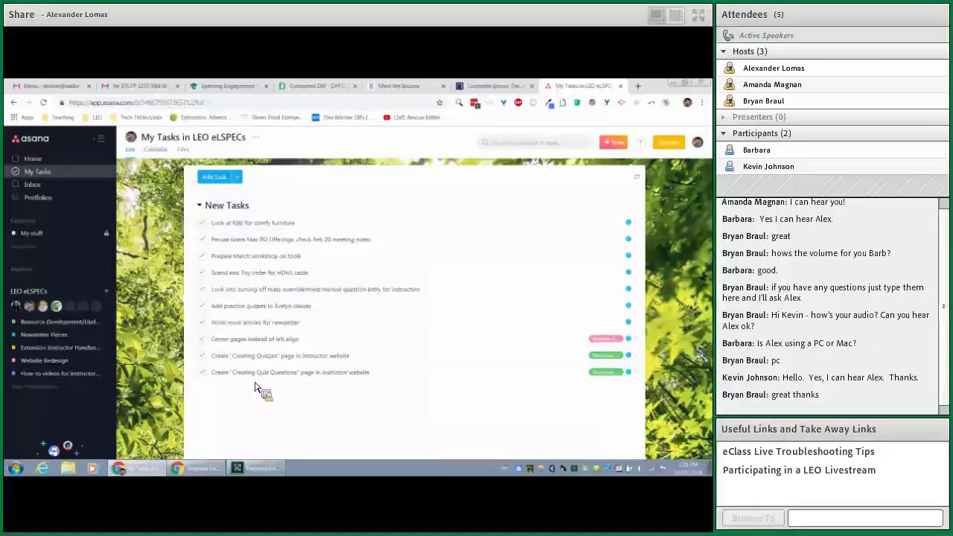
- Open the Extension Instructor Handbook 2017 board under Resource Development/Updates and scroll through its Done column
left_click(79, 324)
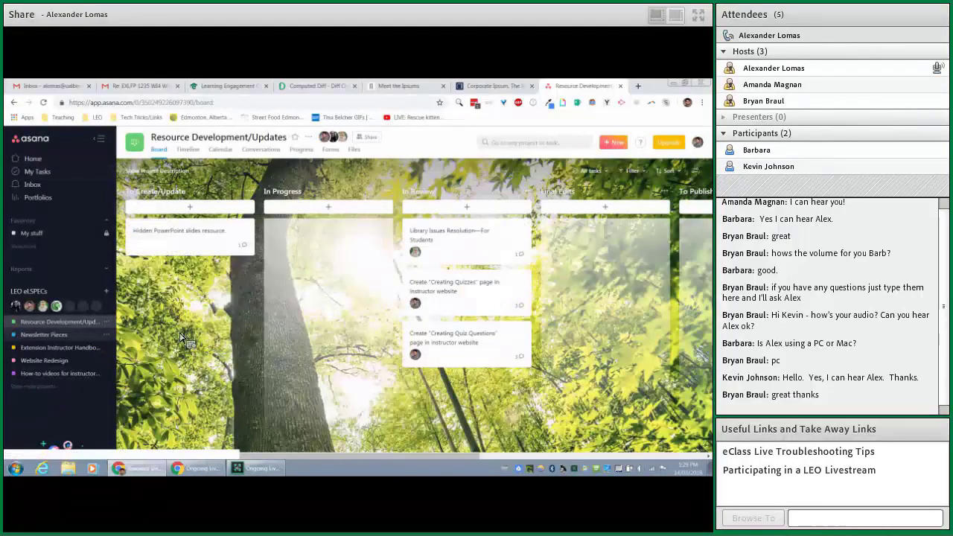
left_click(70, 350)
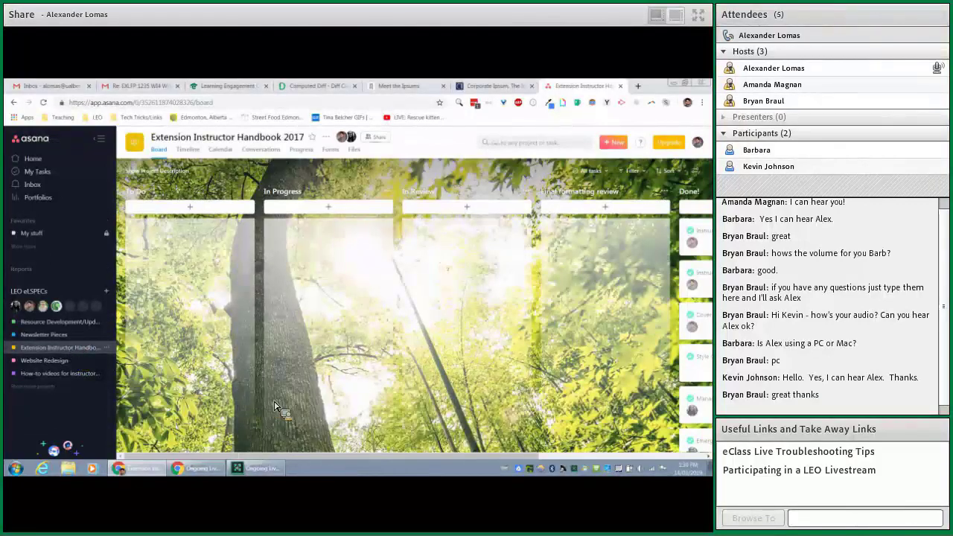
left_click_drag(291, 457, 392, 457)
left_click_drag(665, 253, 663, 355)
scroll(649, 335, "up", 5)
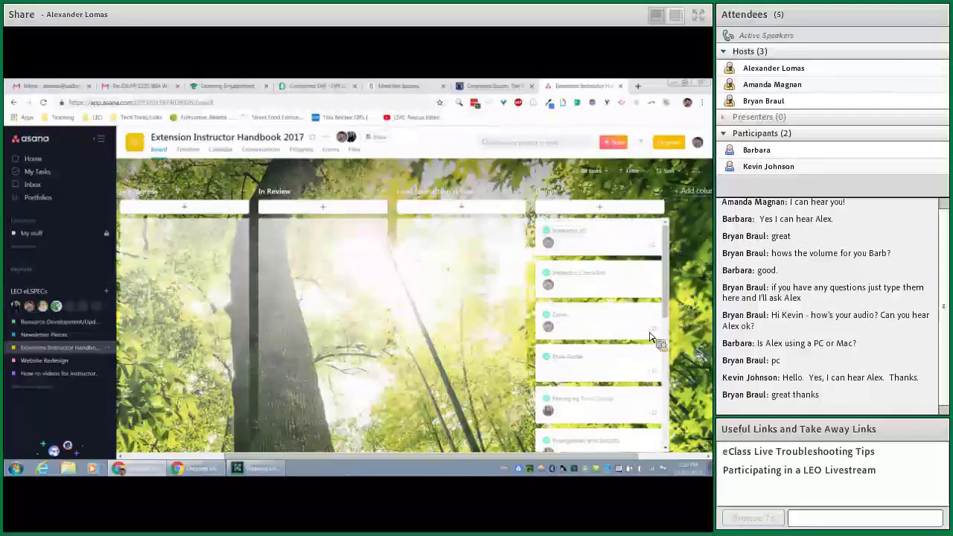
left_click_drag(327, 456, 220, 457)
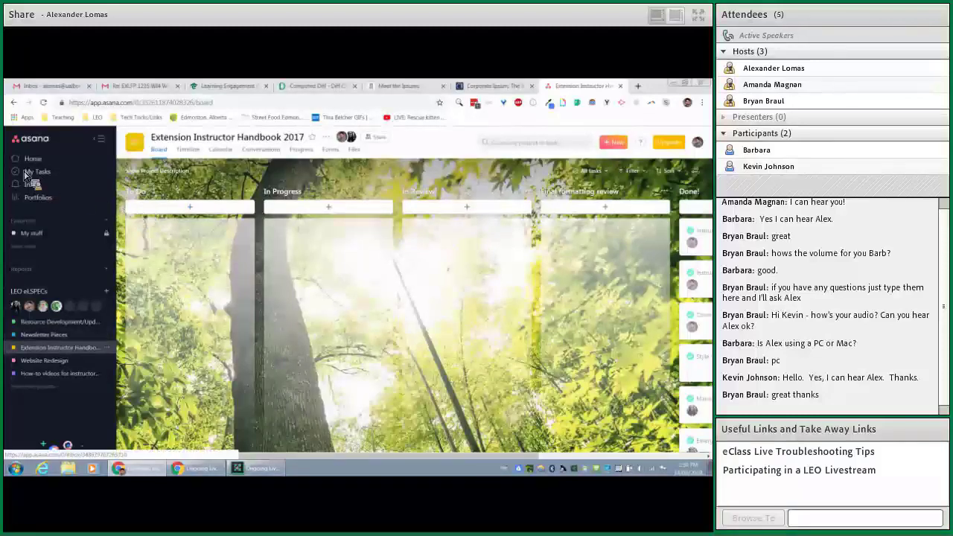
- Start a new Gmail message, then switch to the Asana Extension Instructor Handbook 2017 board
left_click(56, 88)
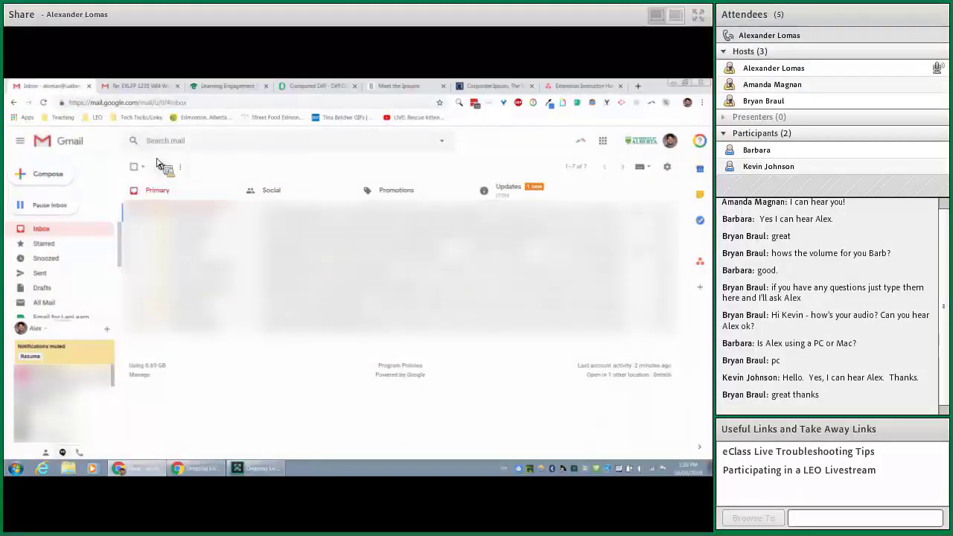
left_click(50, 174)
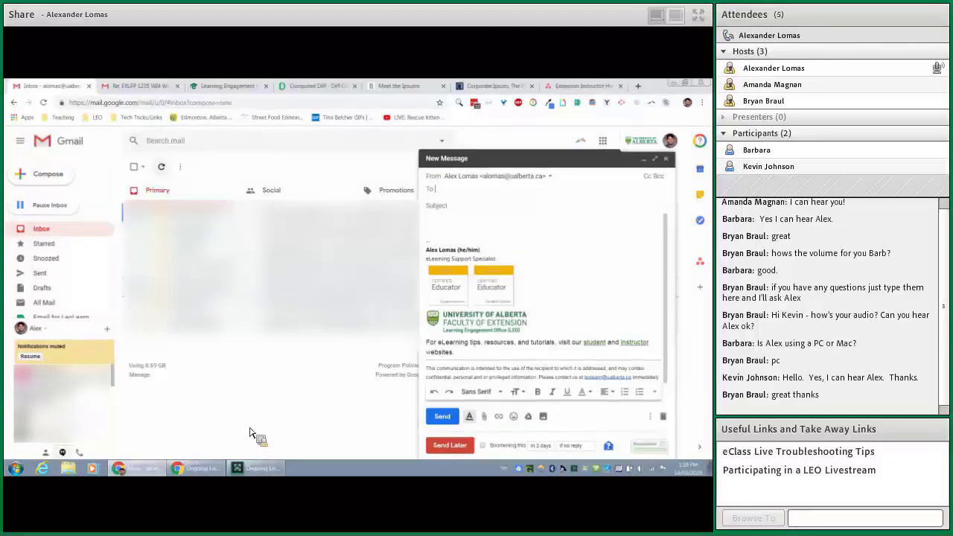
left_click(581, 86)
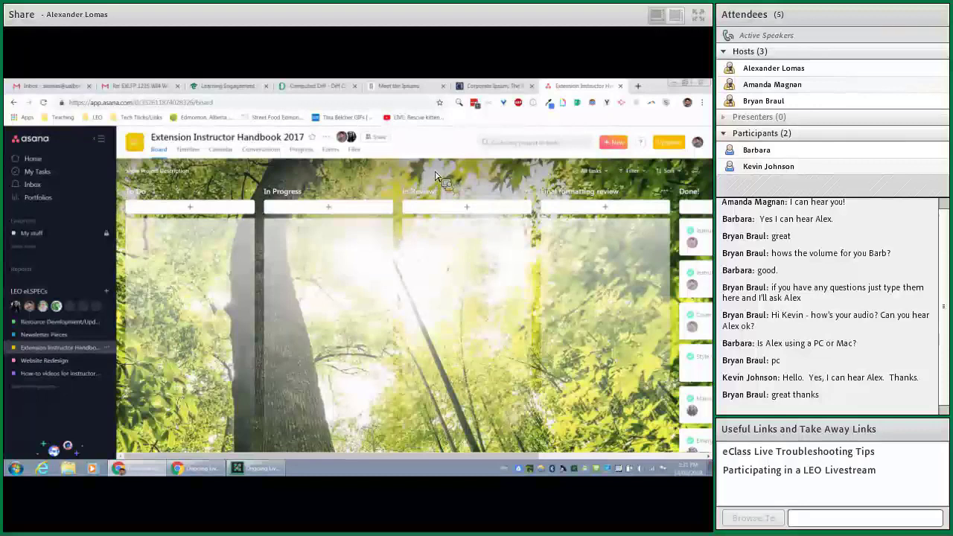
- Capture the Asana board area as a Greenshot region screenshot with Print Screen
key("Print")
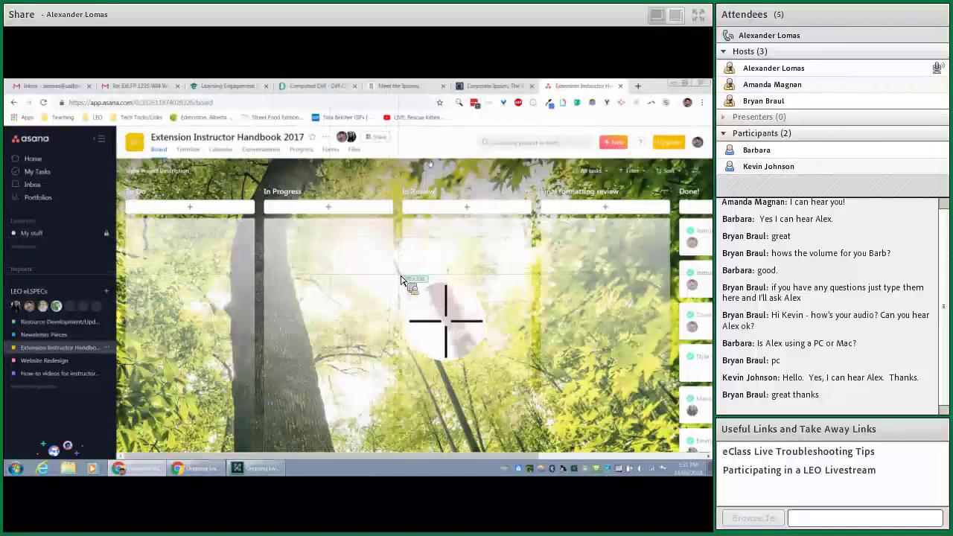
left_click_drag(421, 295, 22, 138)
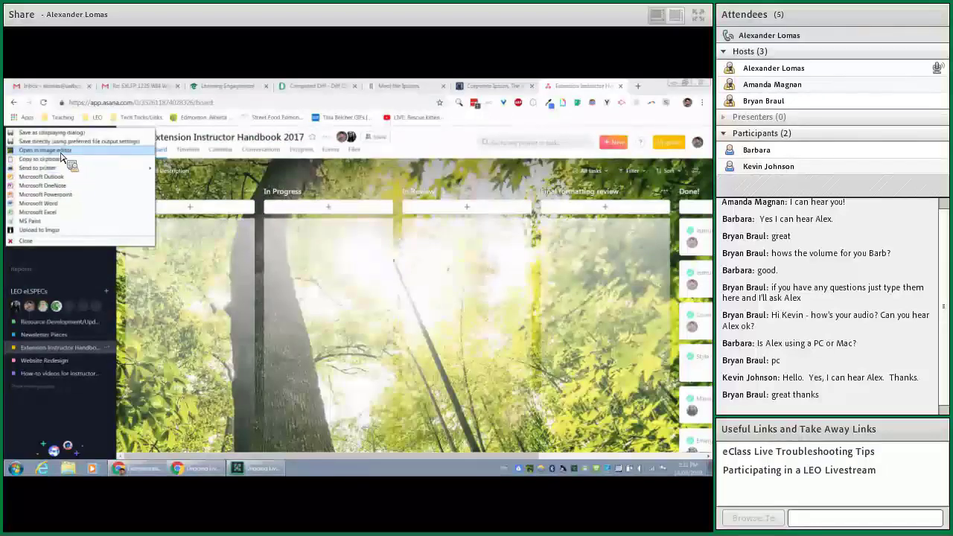
- Open the Asana board capture in Greenshot's image editor for annotation
left_click(62, 156)
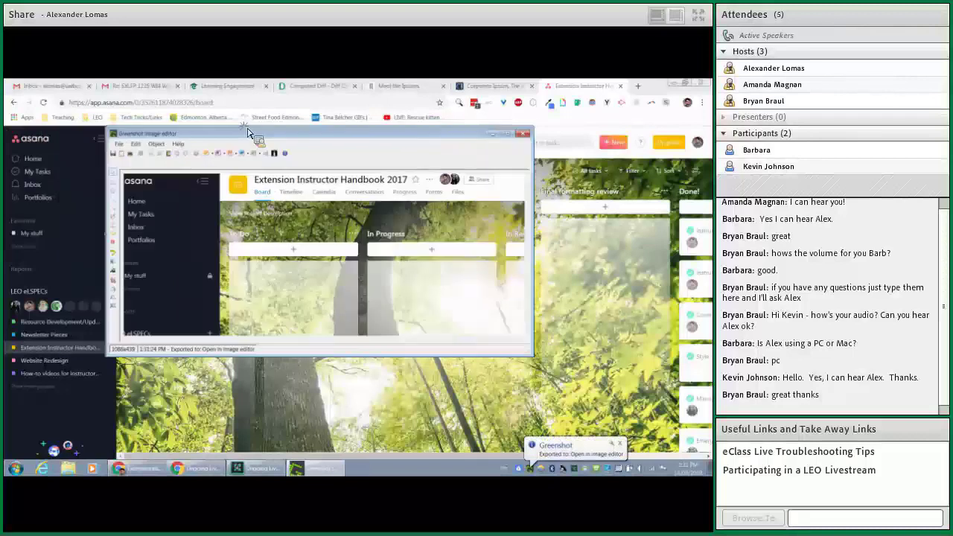
left_click_drag(250, 132, 254, 133)
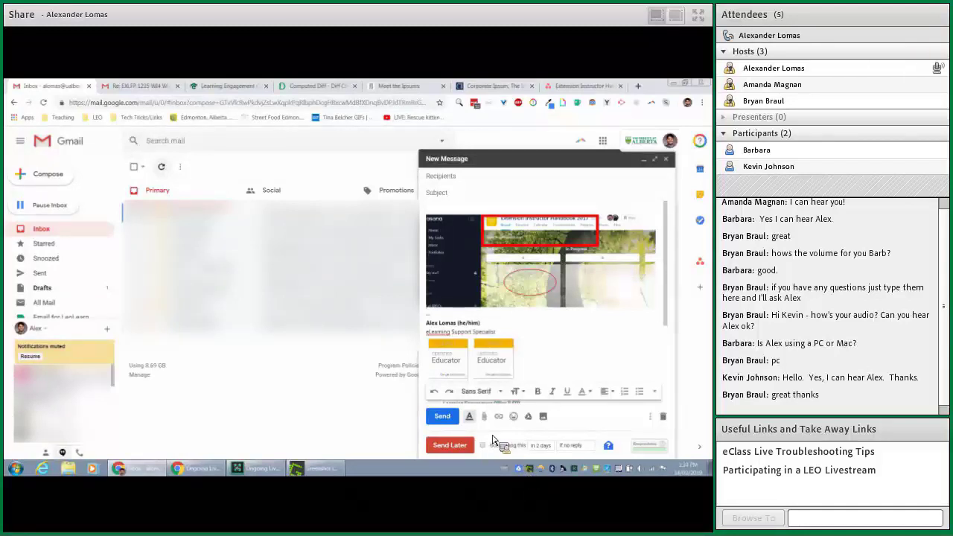
- Open a file browser window showing the Google Drive File Stream (G:) drive
left_click(73, 473)
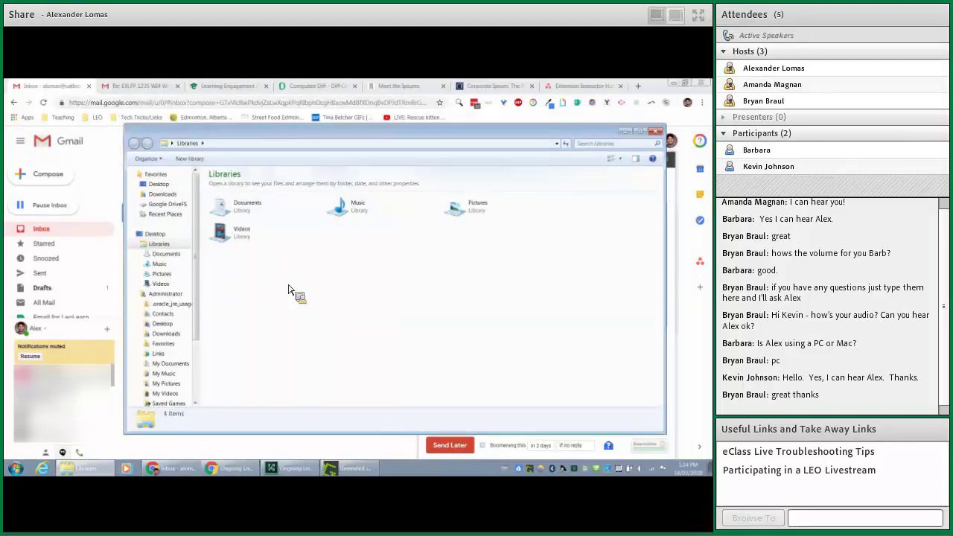
left_click_drag(200, 242, 296, 304)
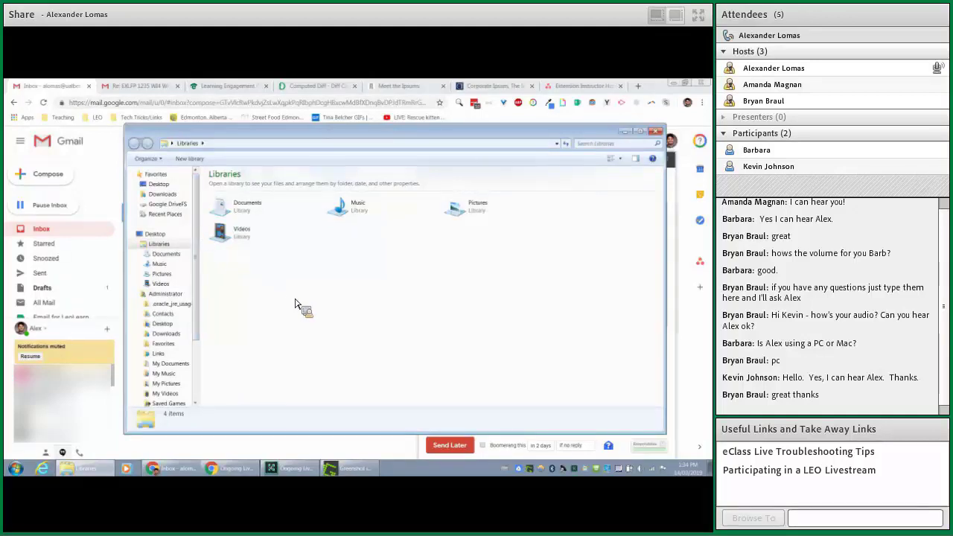
left_click_drag(296, 304, 283, 278)
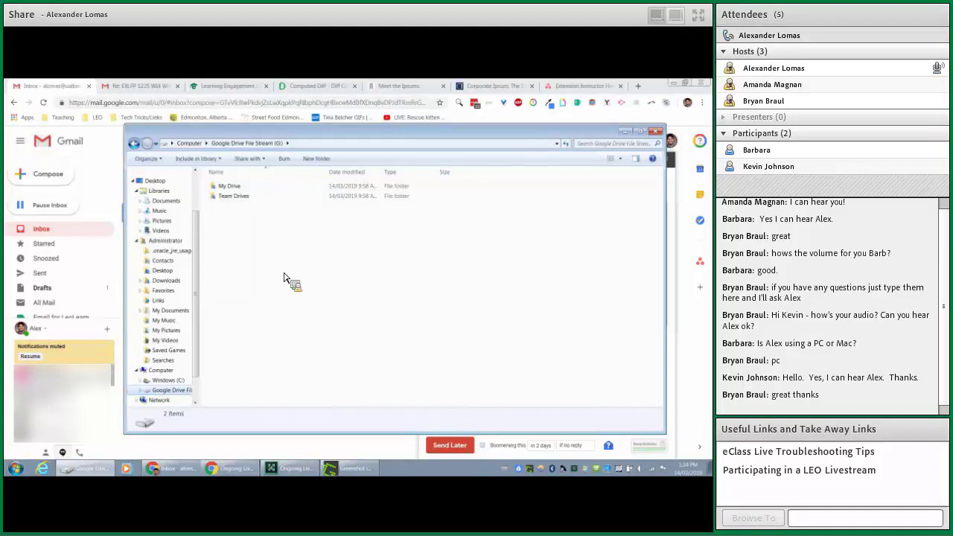
- Drill into My Drive and then the LEO folder of the team files
left_click_drag(284, 278, 284, 277)
left_click_drag(284, 278, 281, 282)
double_click(251, 189)
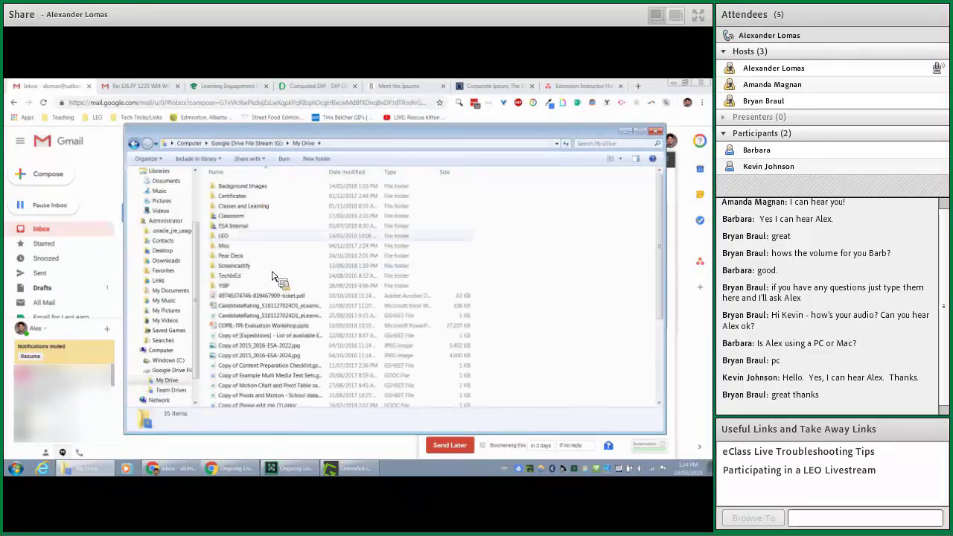
double_click(264, 236)
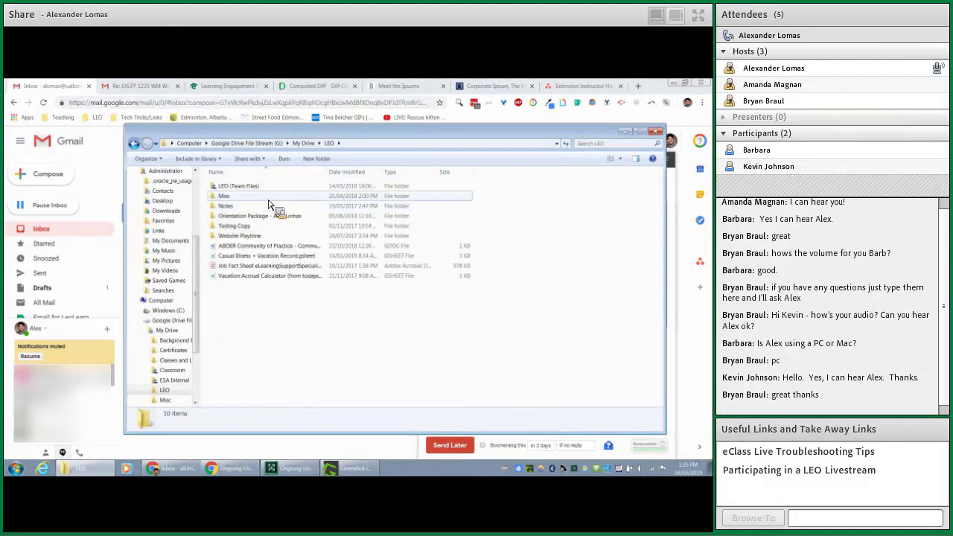
mouse_move(269, 204)
left_mouse_down()
mouse_move(272, 182)
mouse_move(313, 152)
mouse_move(257, 188)
mouse_move(250, 237)
mouse_move(245, 181)
mouse_move(273, 276)
mouse_move(275, 189)
mouse_move(272, 209)
mouse_move(262, 166)
mouse_move(312, 249)
mouse_move(245, 202)
mouse_move(585, 270)
mouse_move(596, 170)
mouse_move(605, 174)
mouse_move(574, 149)
mouse_move(359, 148)
mouse_move(363, 291)
mouse_move(332, 290)
mouse_move(444, 333)
mouse_move(325, 283)
mouse_move(413, 149)
mouse_move(308, 213)
mouse_move(309, 262)
mouse_move(267, 223)
mouse_move(273, 216)
mouse_move(422, 323)
mouse_move(305, 417)
left_mouse_up()
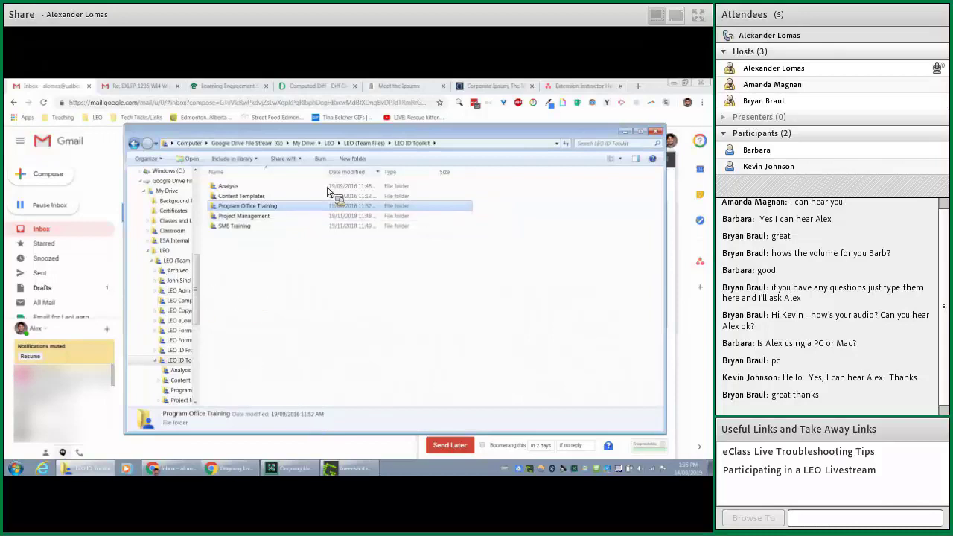
- Open LEO ID Toolkit's Content Templates folder and select FoE PowerPoint Template.pptx
left_click(372, 144)
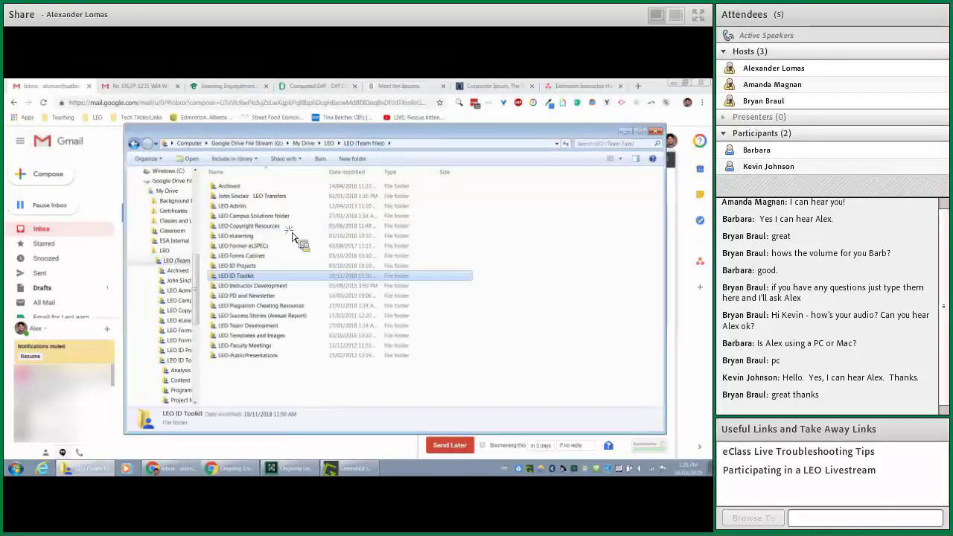
double_click(276, 274)
double_click(274, 206)
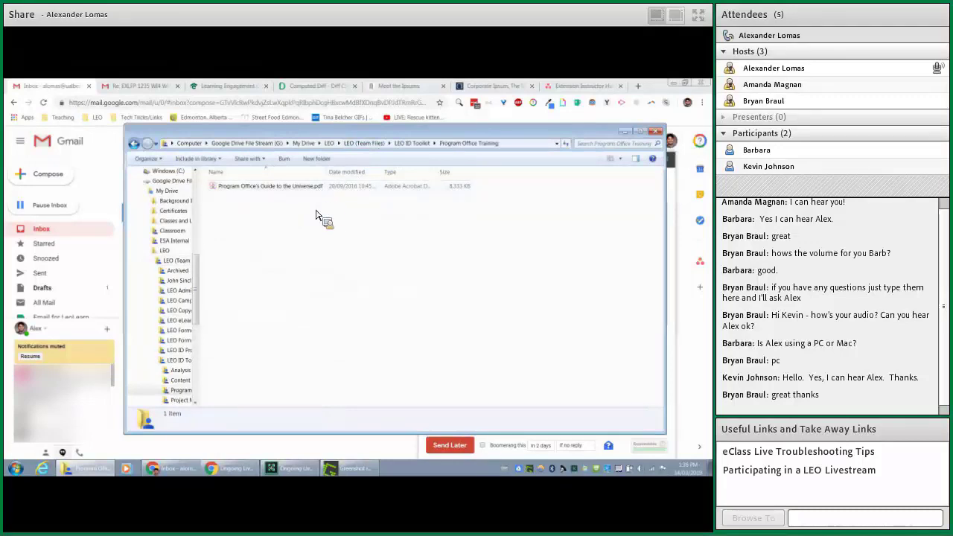
left_click(408, 143)
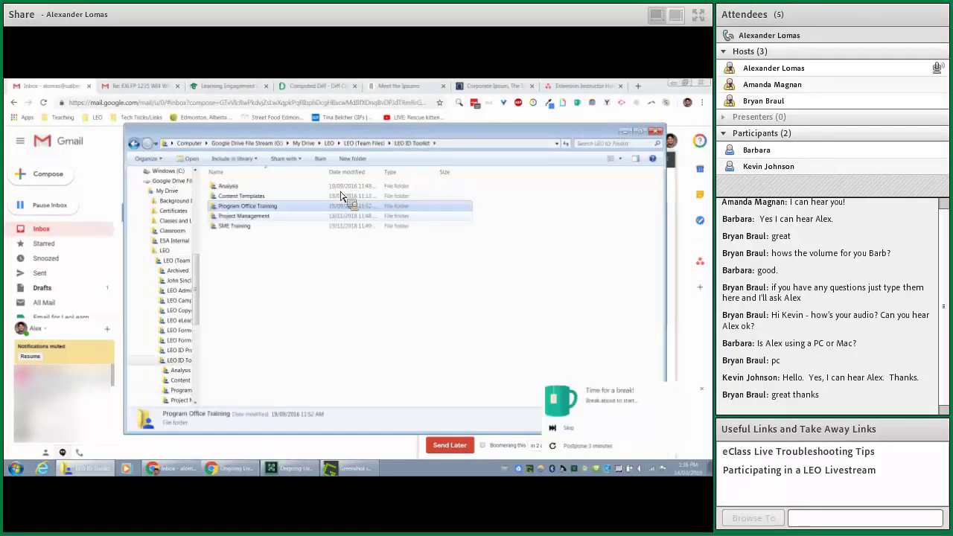
double_click(270, 197)
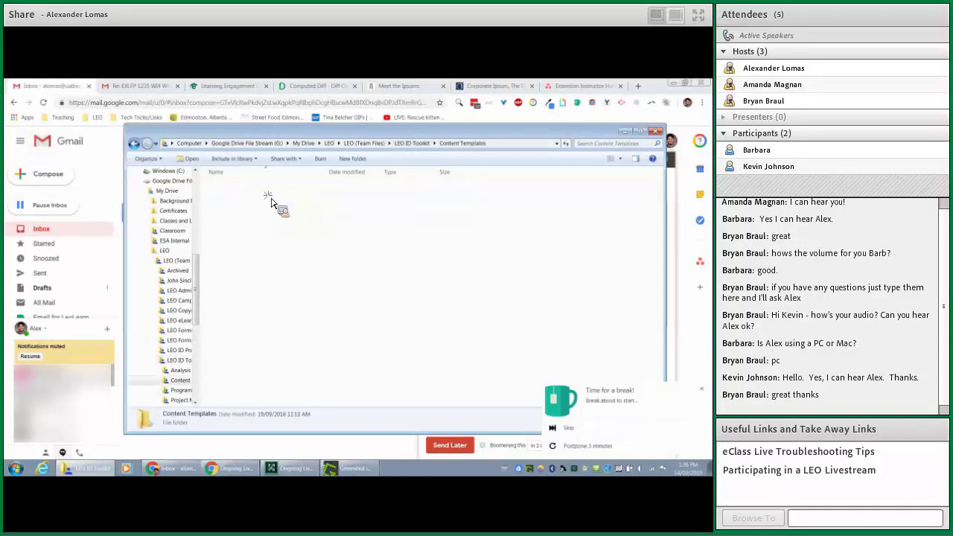
left_click(287, 198)
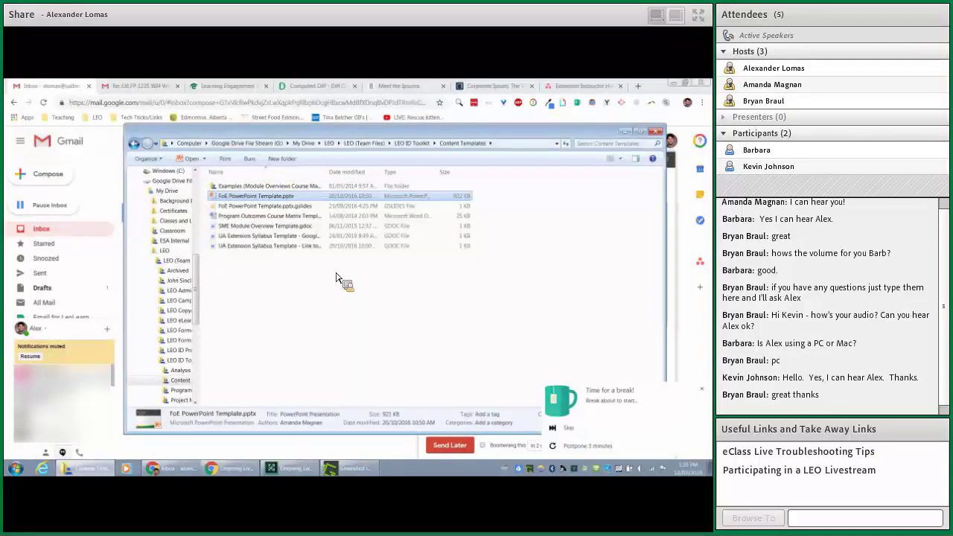
key("Return")
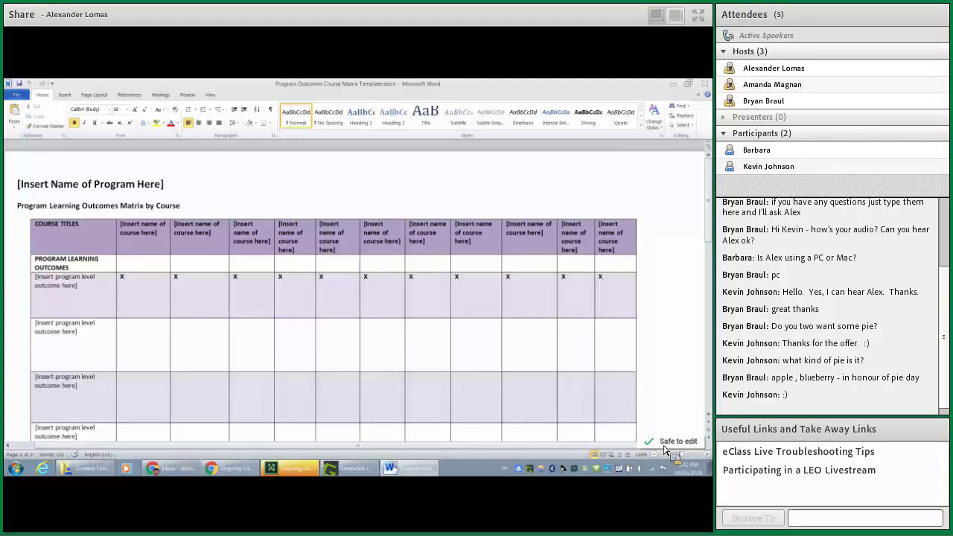
- Close the Program Outcomes Course Matrix Template Word document
left_click(707, 88)
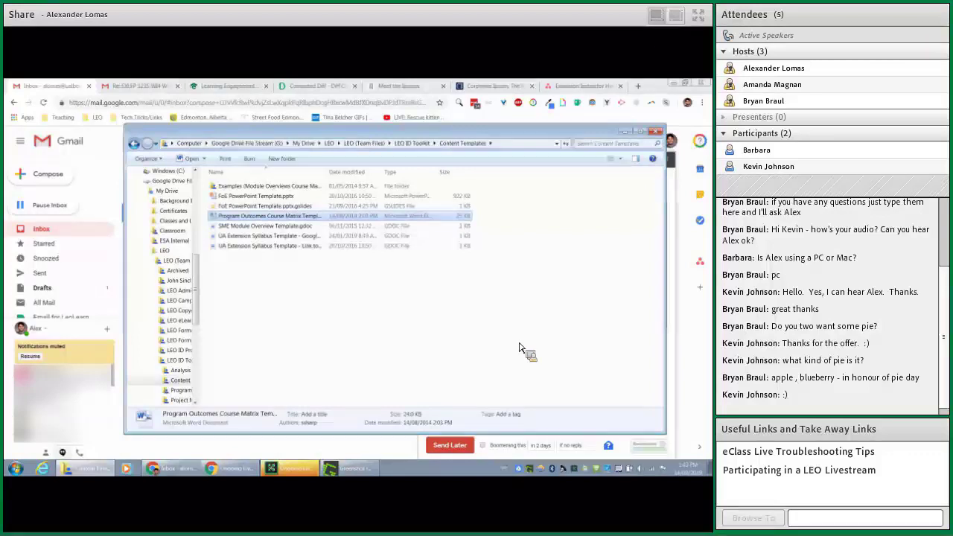
- Close the Content Templates Explorer window to reveal the Gmail draft
left_click(656, 131)
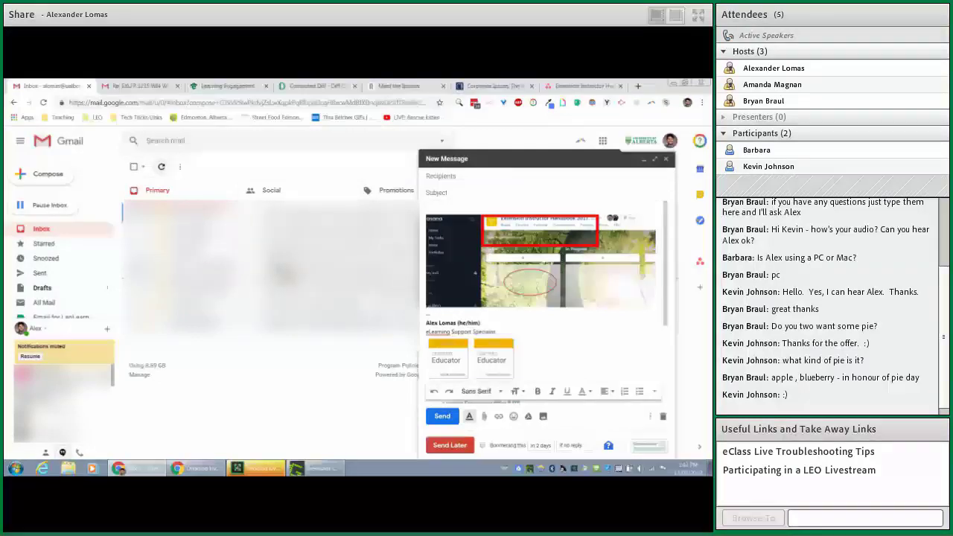
- Open f.lux and adjust the daytime colour slider, settling around 5700K
left_click(551, 467)
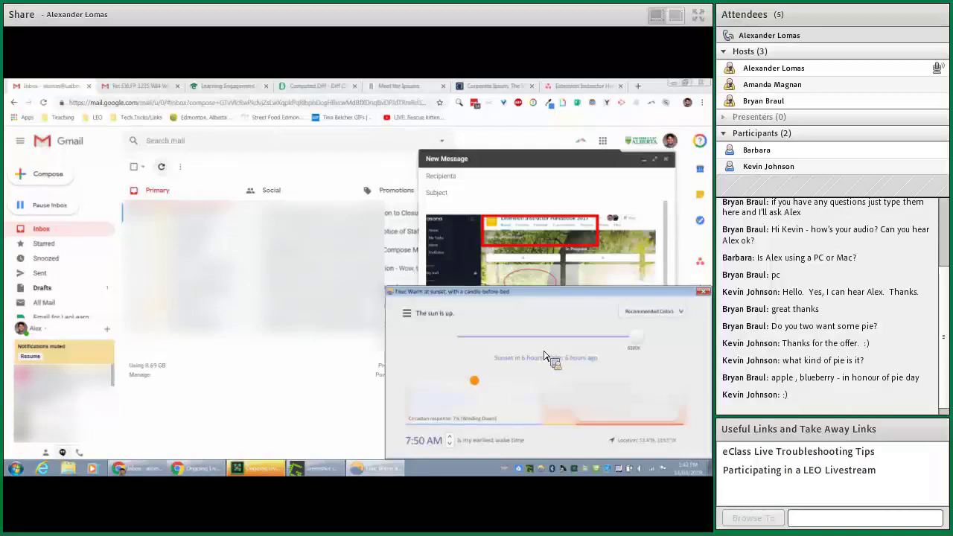
left_click_drag(637, 339, 564, 347)
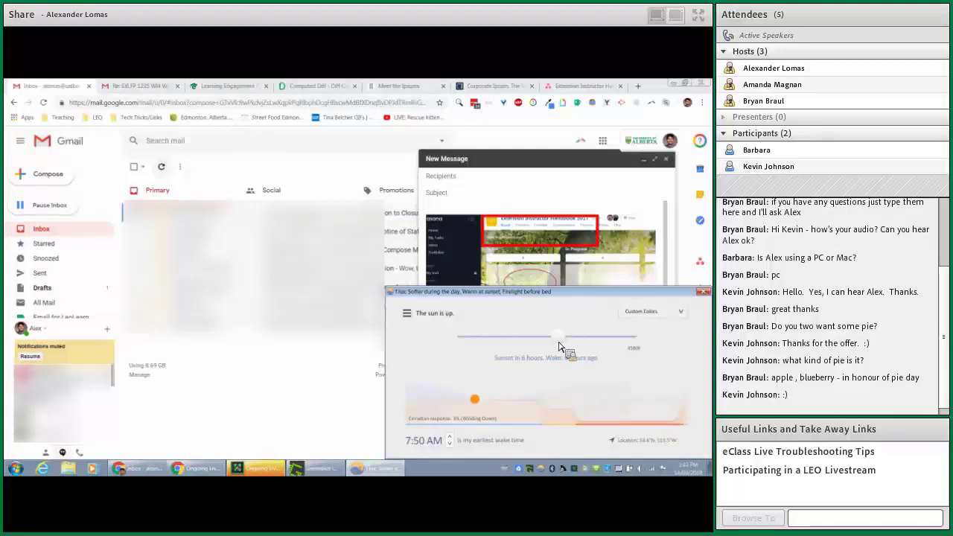
left_click_drag(559, 341, 514, 343)
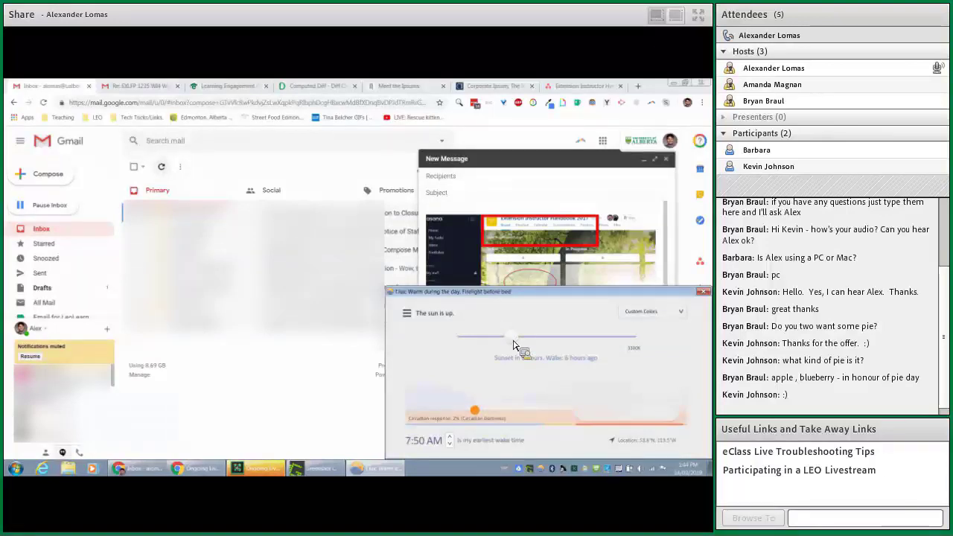
left_click_drag(517, 345, 604, 341)
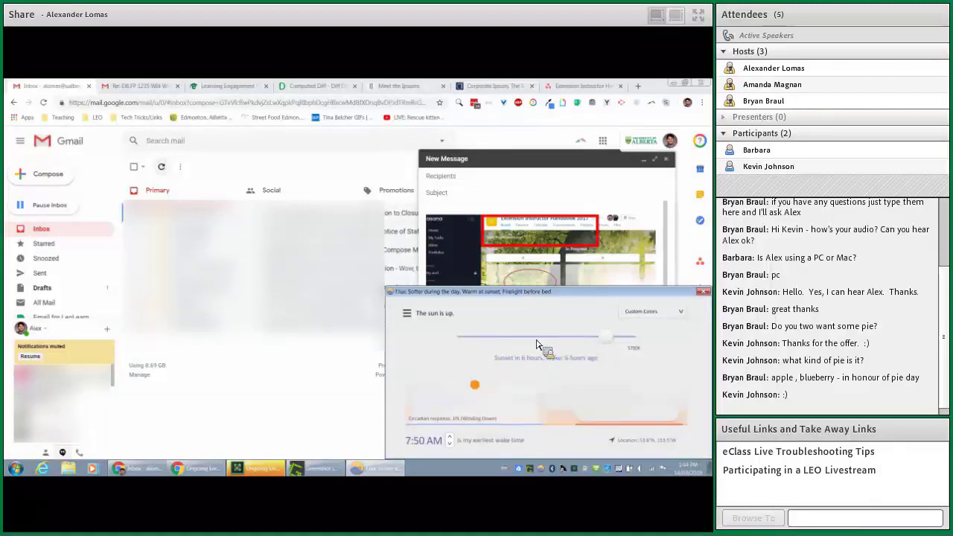
- Close the f.lux settings window
left_click(703, 294)
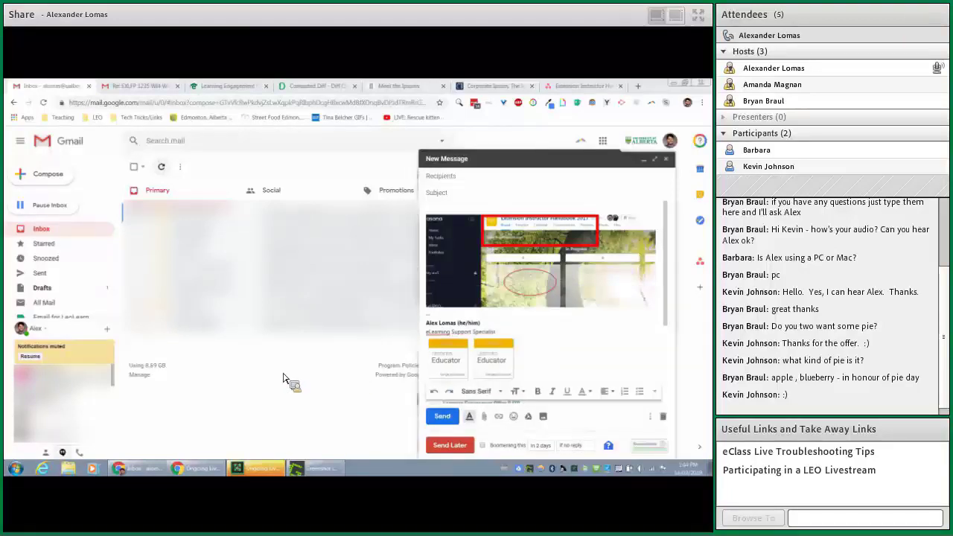